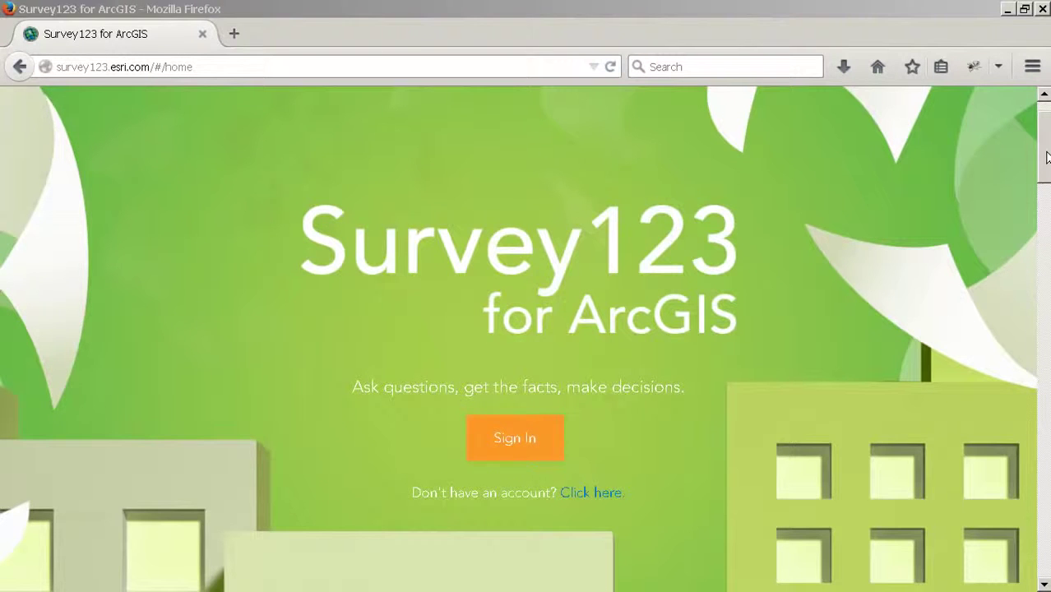
# Step: Highlight the key terms spreadsheet, Survey123 Connect, mobile app and ArcGIS on the page
pyautogui.moveTo(1046, 156); pyautogui.dragTo(1047, 255)
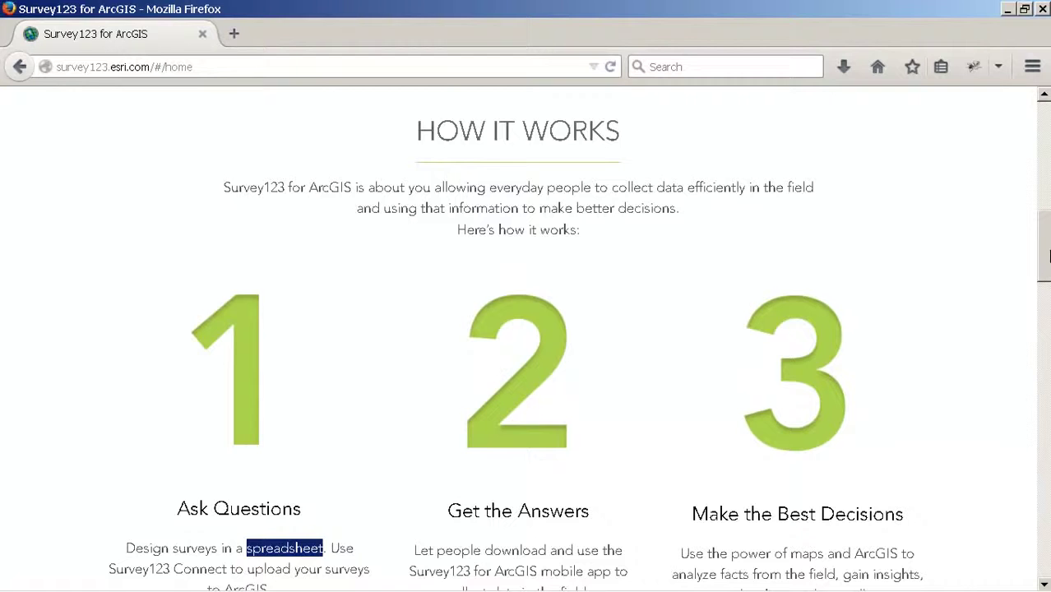
pyautogui.click(411, 468)
pyautogui.scroll(-2, 339, 536)
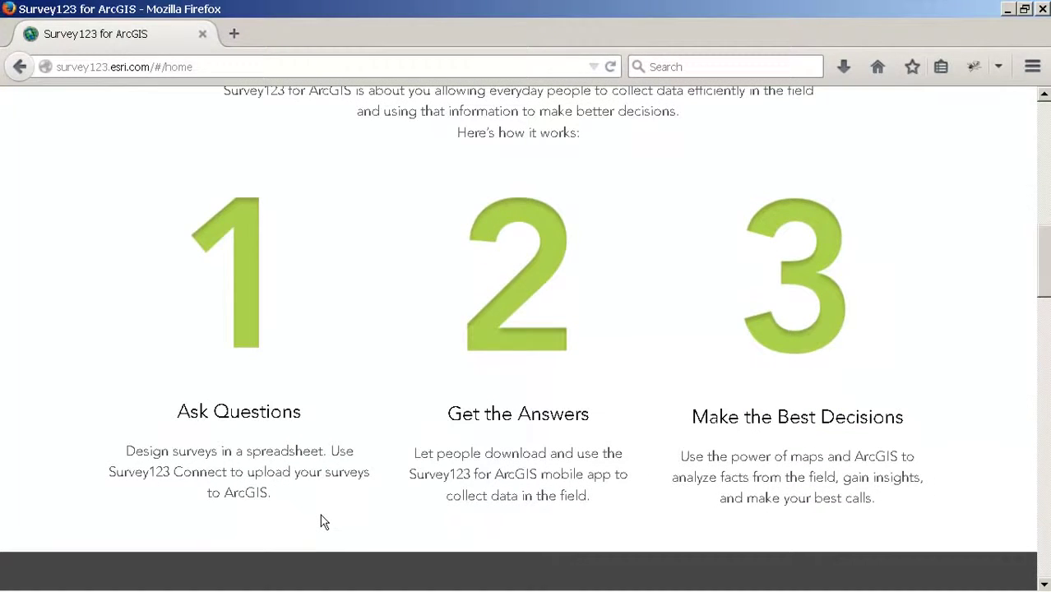
pyautogui.doubleClick(268, 451)
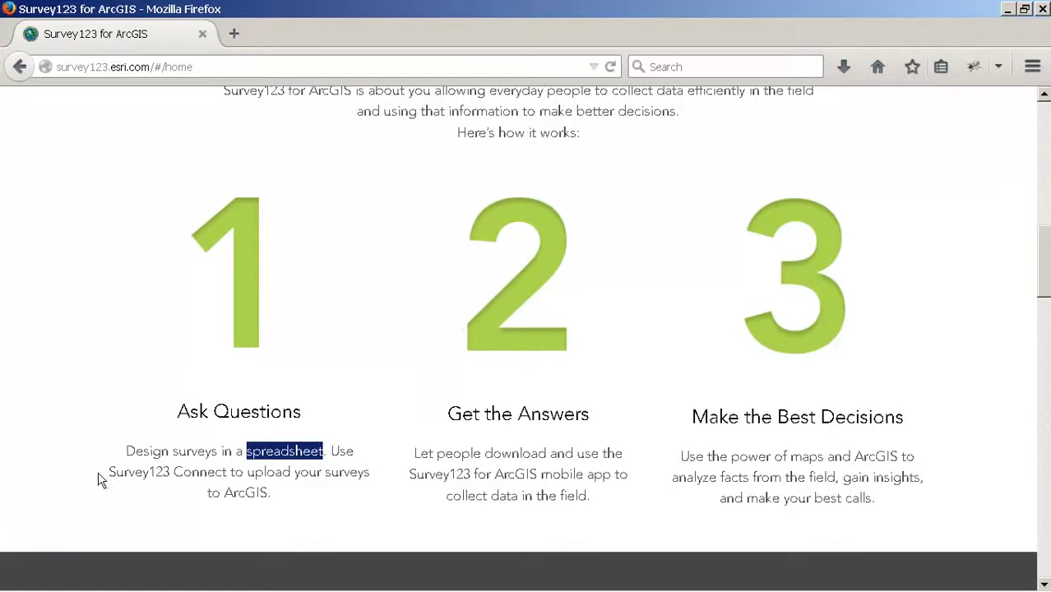
pyautogui.moveTo(108, 474); pyautogui.dragTo(230, 473)
pyautogui.click(233, 475)
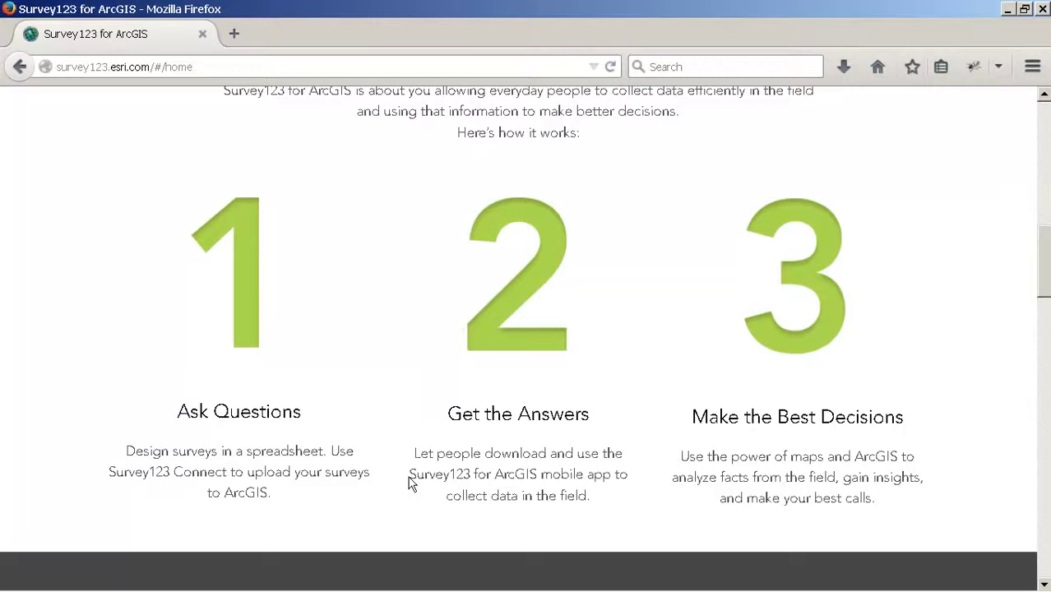
pyautogui.moveTo(411, 475); pyautogui.dragTo(610, 482)
pyautogui.click(601, 497)
pyautogui.doubleClick(884, 456)
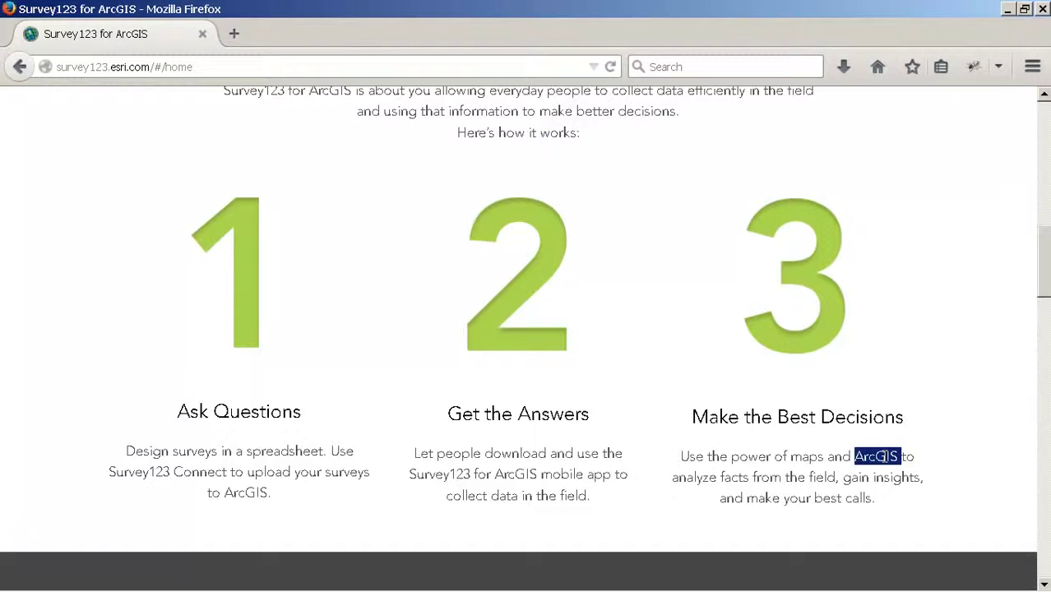
pyautogui.click(839, 456)
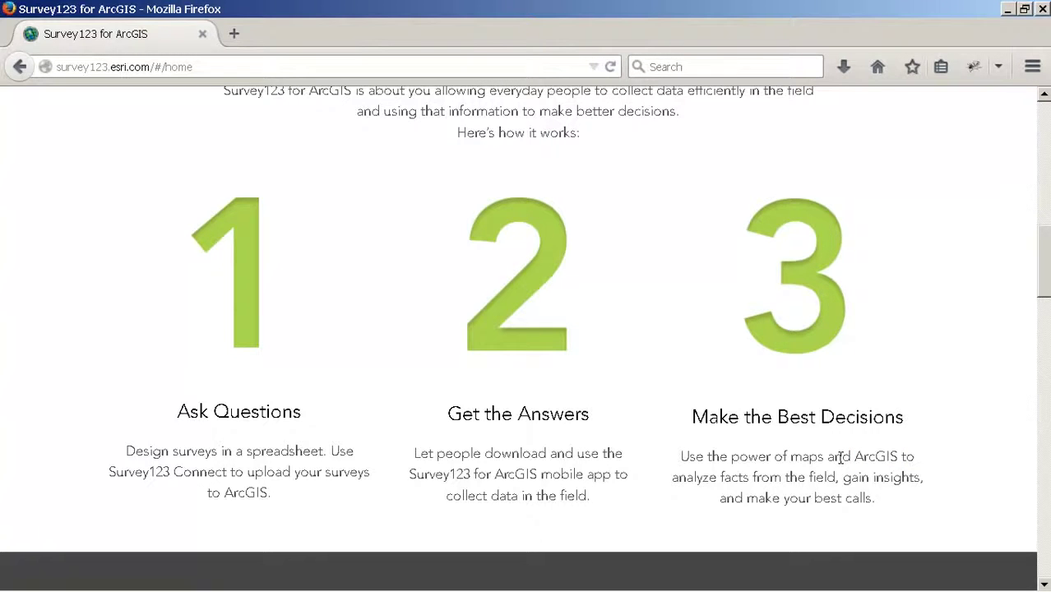
pyautogui.scroll(10, 997, 533)
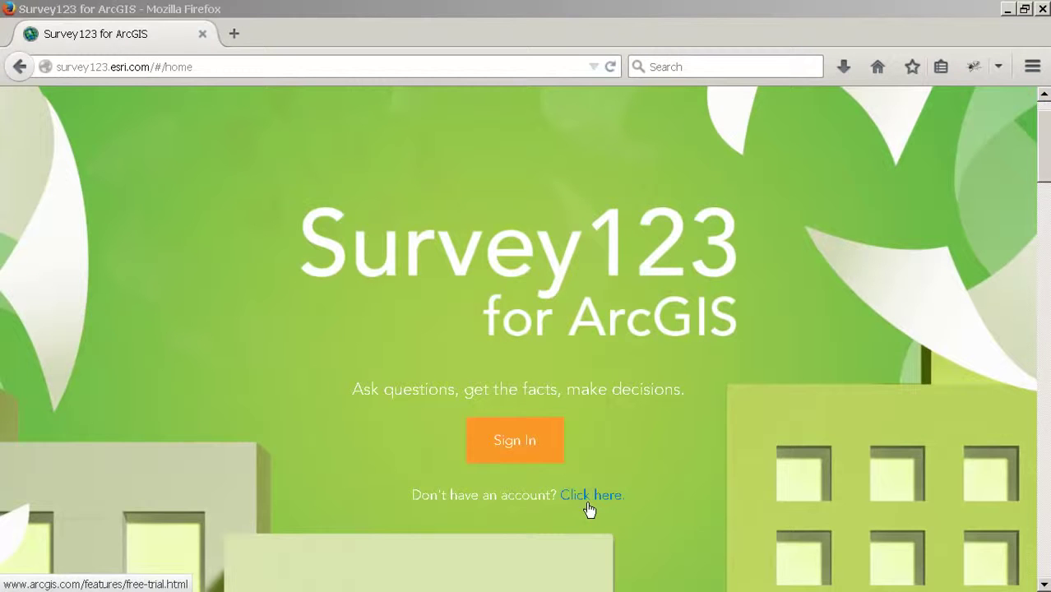
# Step: Sign in with the ArcGIS account username and password
pyautogui.click(504, 442)
pyautogui.write('Ismael')
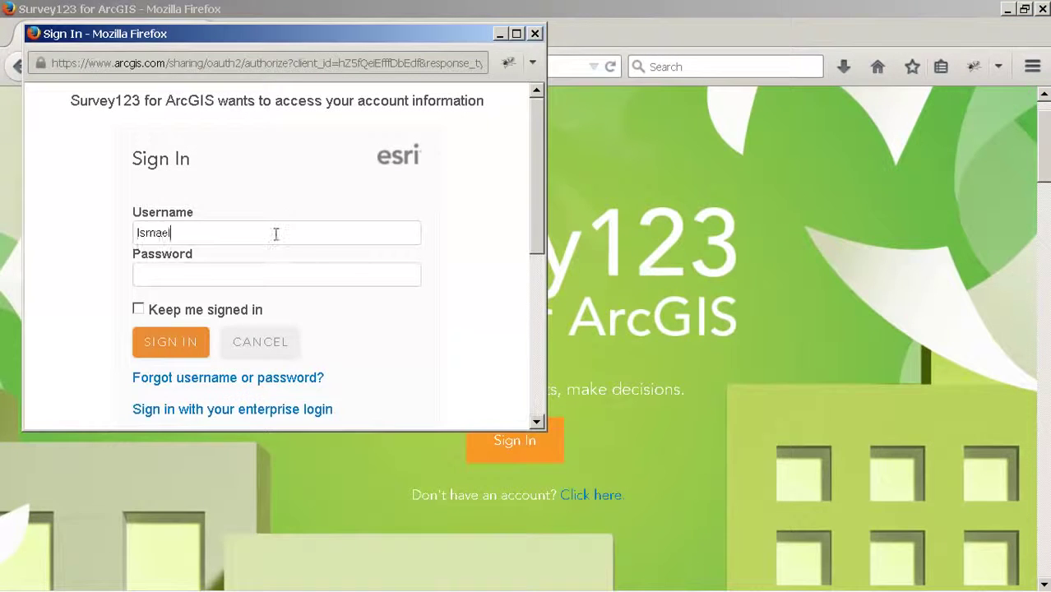
pyautogui.press('Tab')
pyautogui.write('************')
pyautogui.press('Return')
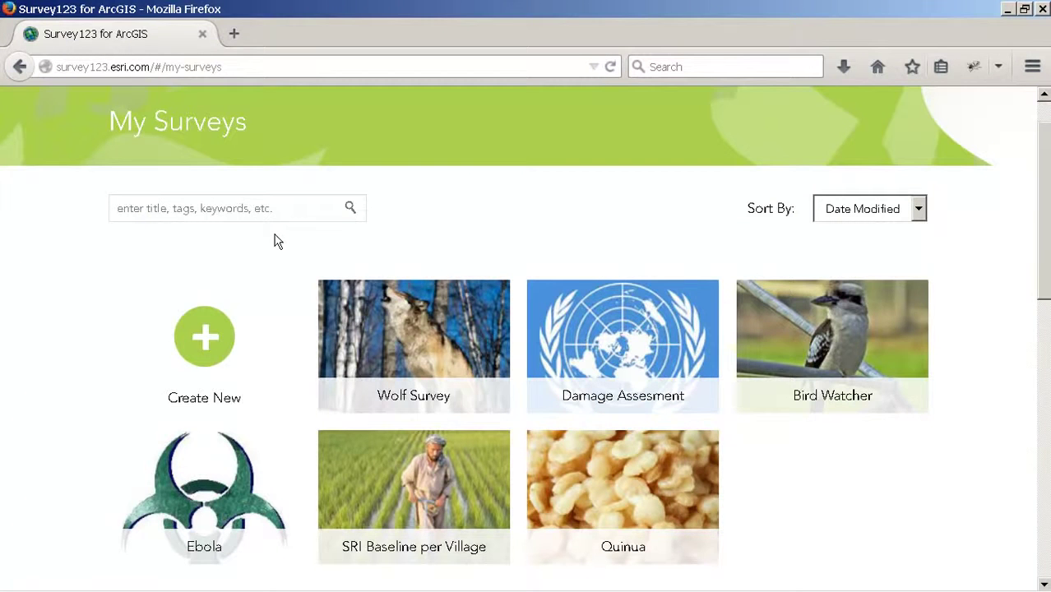
# Step: Start a new survey with Survey123Connect and list download versions for every platform
pyautogui.click(201, 344)
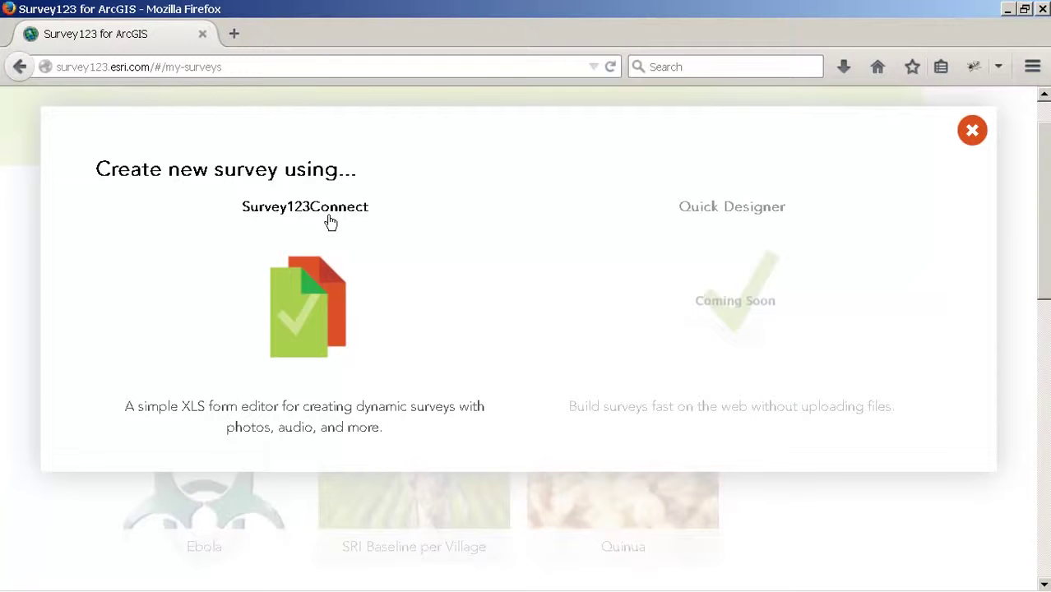
pyautogui.click(304, 314)
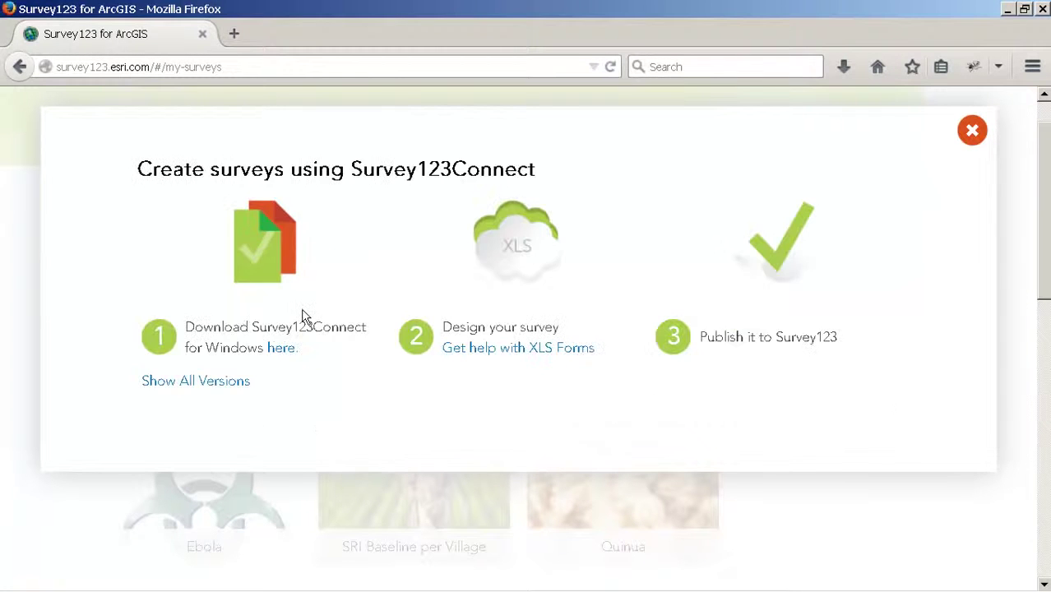
pyautogui.click(220, 389)
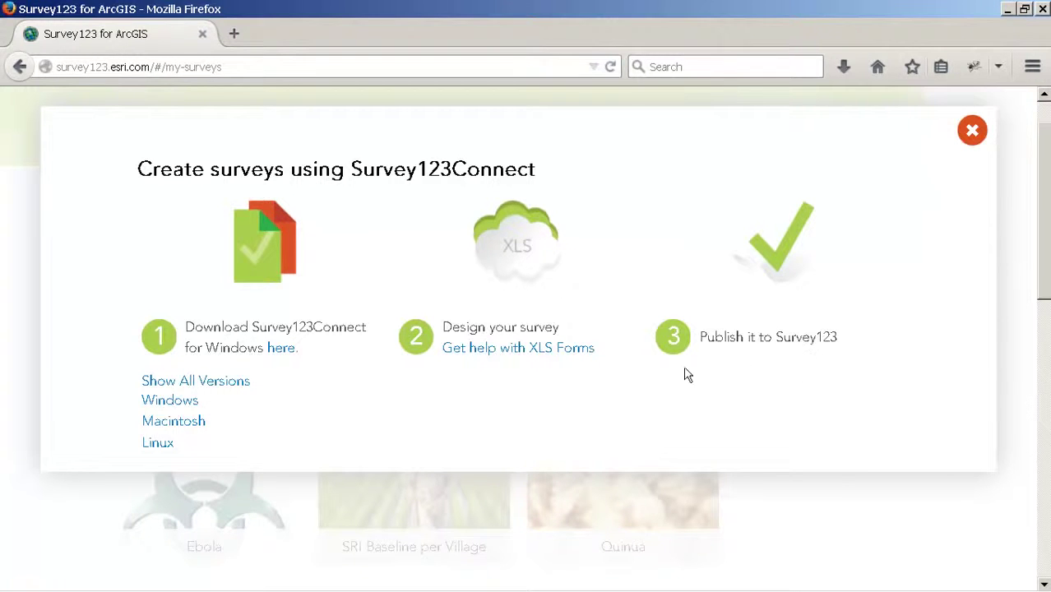
# Step: Open the 'Get help with XLS Forms' support page, scroll through it, and close it
pyautogui.click(505, 351)
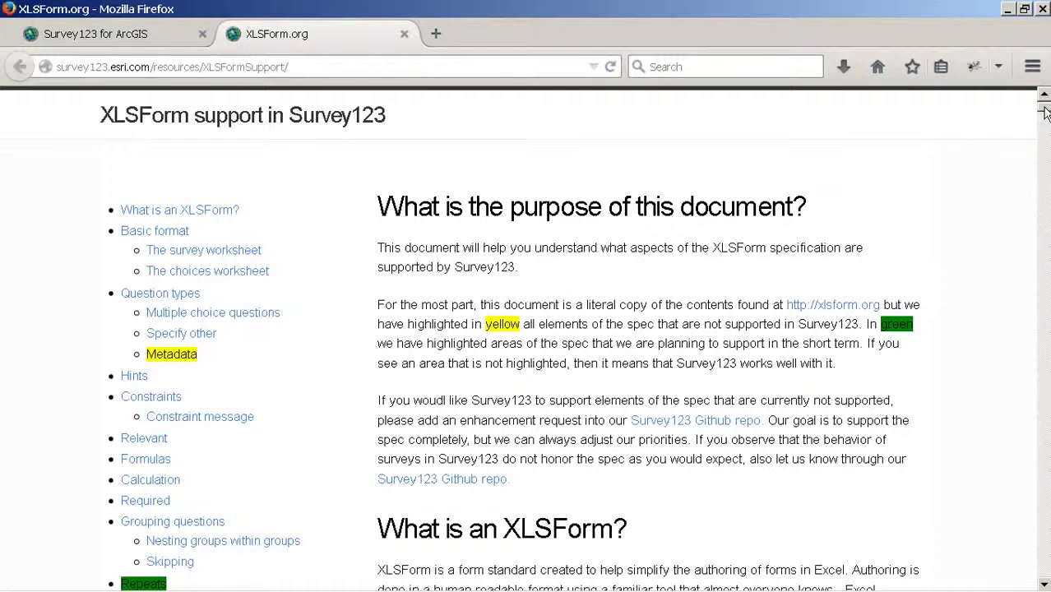
pyautogui.moveTo(1044, 112)
pyautogui.mouseDown()
pyautogui.moveTo(1041, 149)
pyautogui.moveTo(1042, 102)
pyautogui.mouseUp()
pyautogui.click(403, 34)
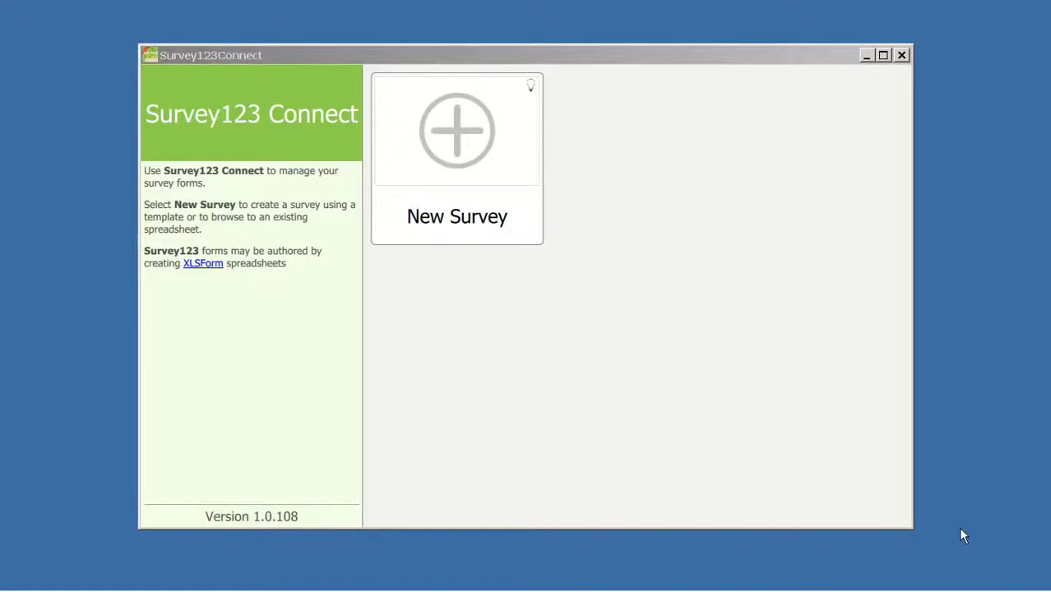
# Step: Create a blank survey titled 'test' in place of the default 'Form 1'
pyautogui.click(442, 159)
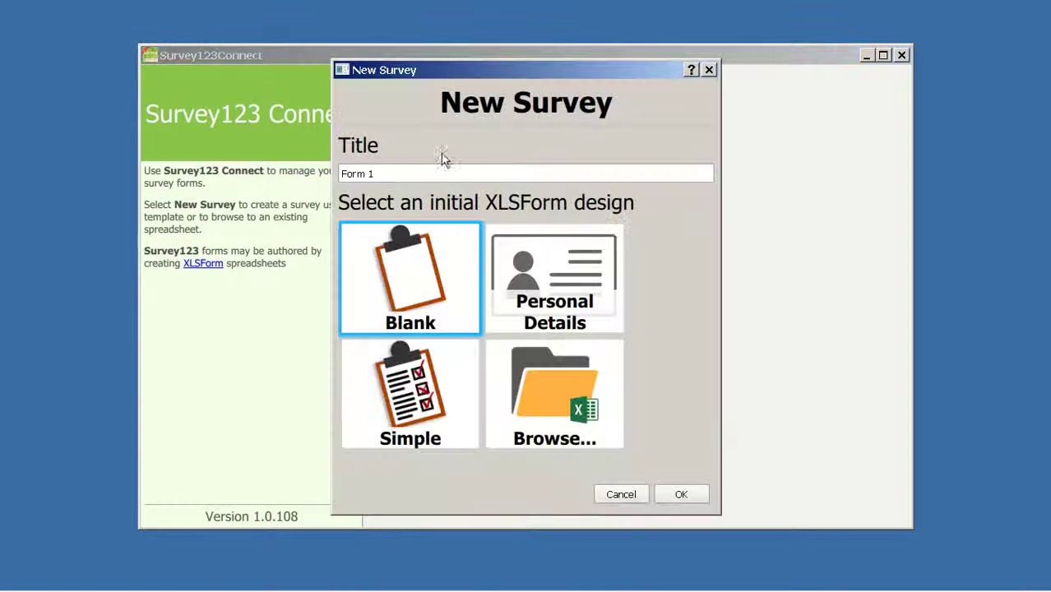
pyautogui.write('test')
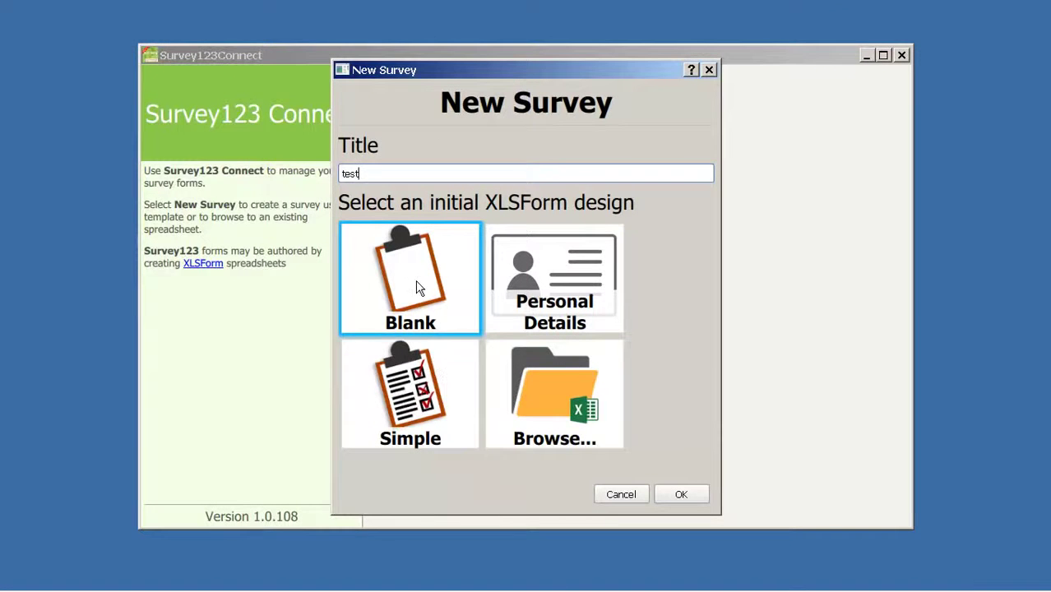
pyautogui.click(680, 496)
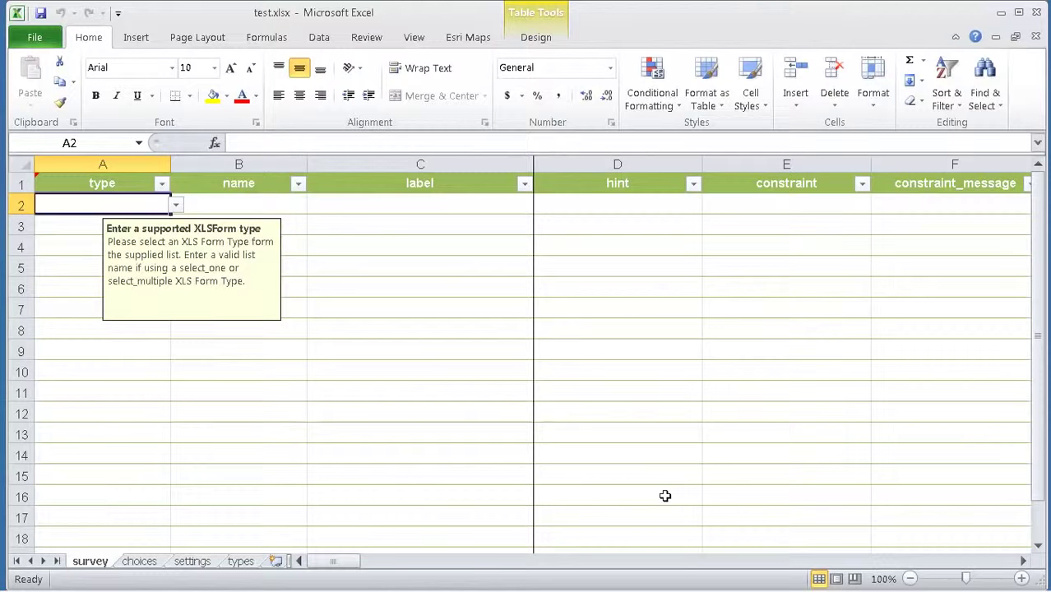
# Step: Enter the five question labels in C2:C6, from 'what is your name?' to 'where do you live?'
pyautogui.moveTo(336, 562)
pyautogui.mouseDown()
pyautogui.moveTo(575, 567)
pyautogui.moveTo(327, 566)
pyautogui.mouseUp()
pyautogui.click(363, 206)
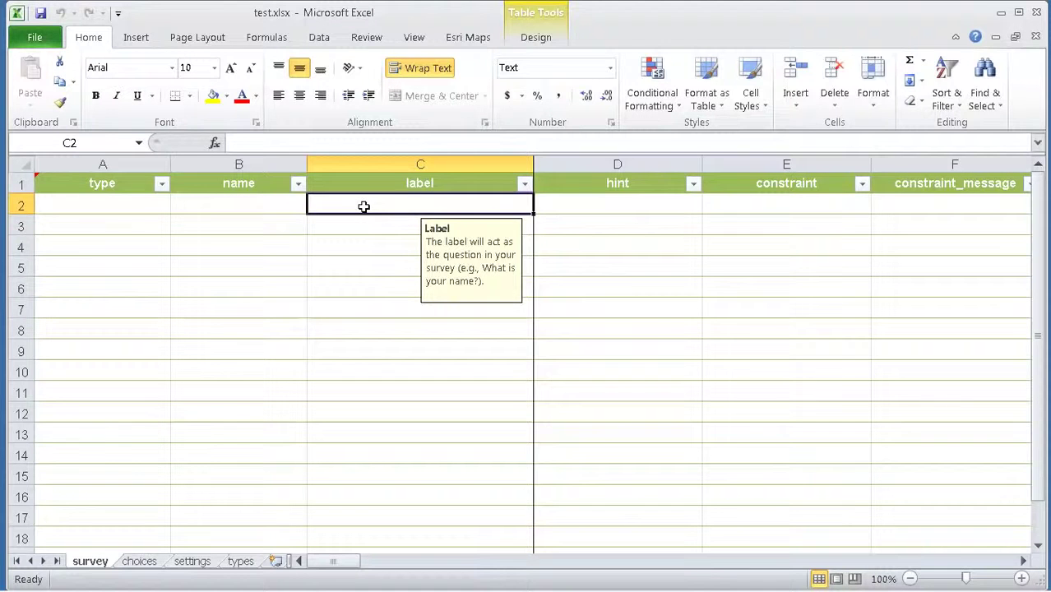
pyautogui.write('what is your name')
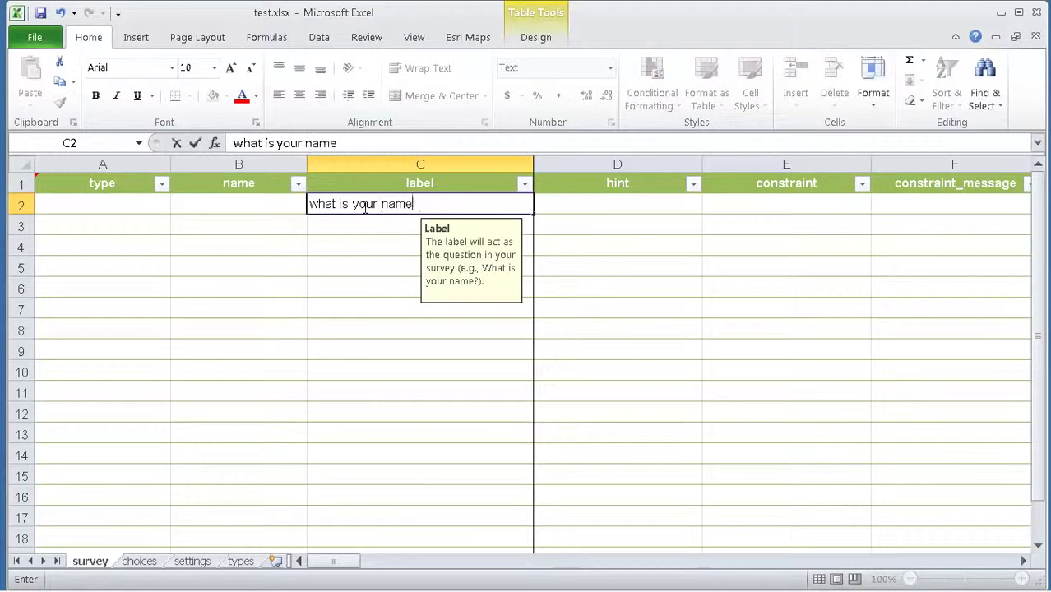
pyautogui.write('?')
pyautogui.press('Return')
pyautogui.write('what is your')
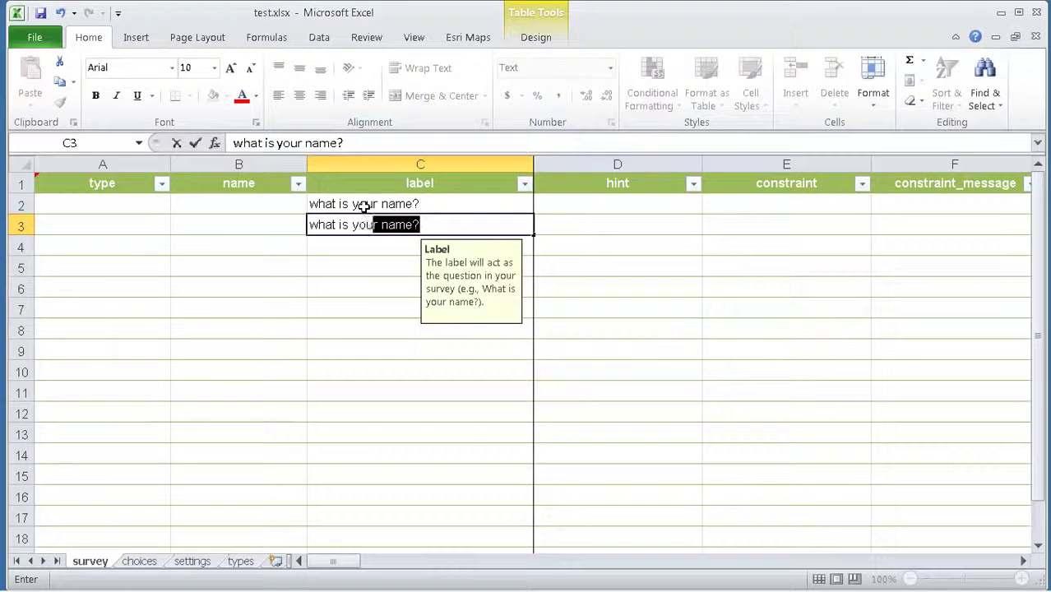
pyautogui.write(' age?')
pyautogui.press('Return')
pyautogui.write('do youu')
pyautogui.press('BackSpace')
pyautogui.press('BackSpace')
pyautogui.press('BackSpace')
pyautogui.press('BackSpace')
pyautogui.write('you li')
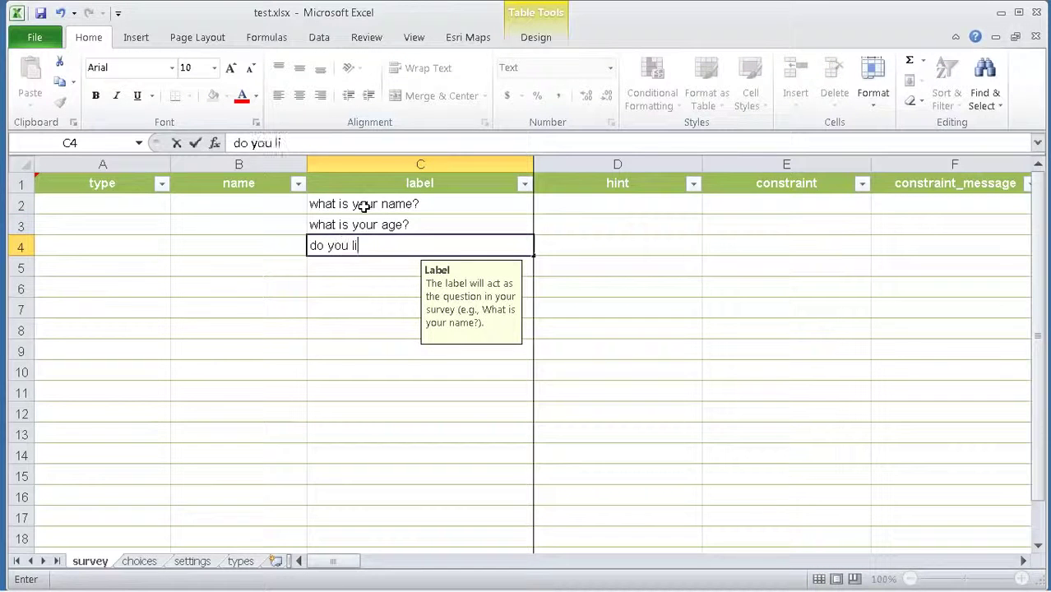
pyautogui.write('ke sports?')
pyautogui.press('Return')
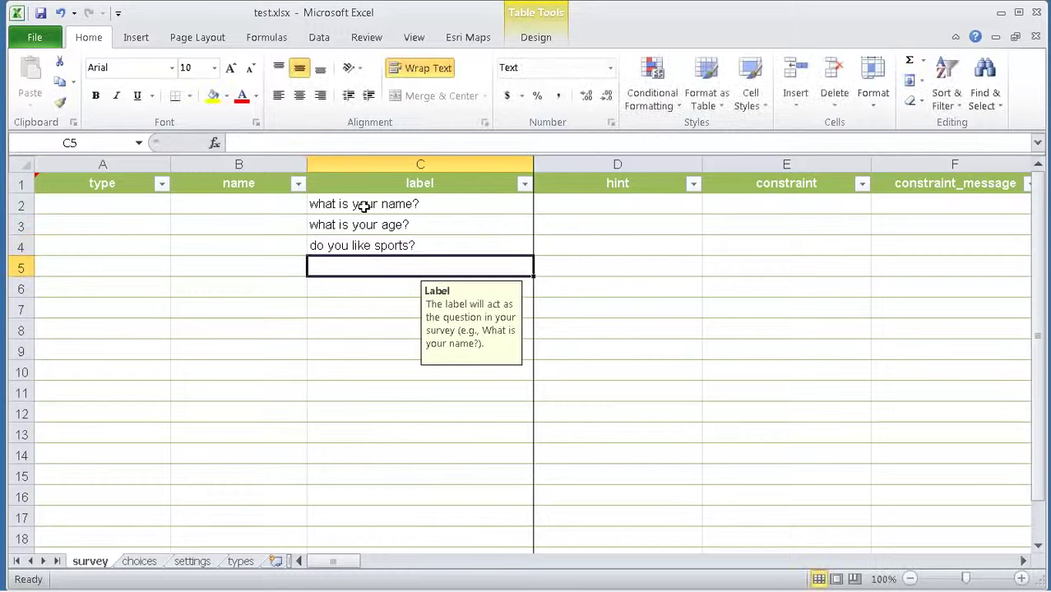
pyautogui.write('what sports ')
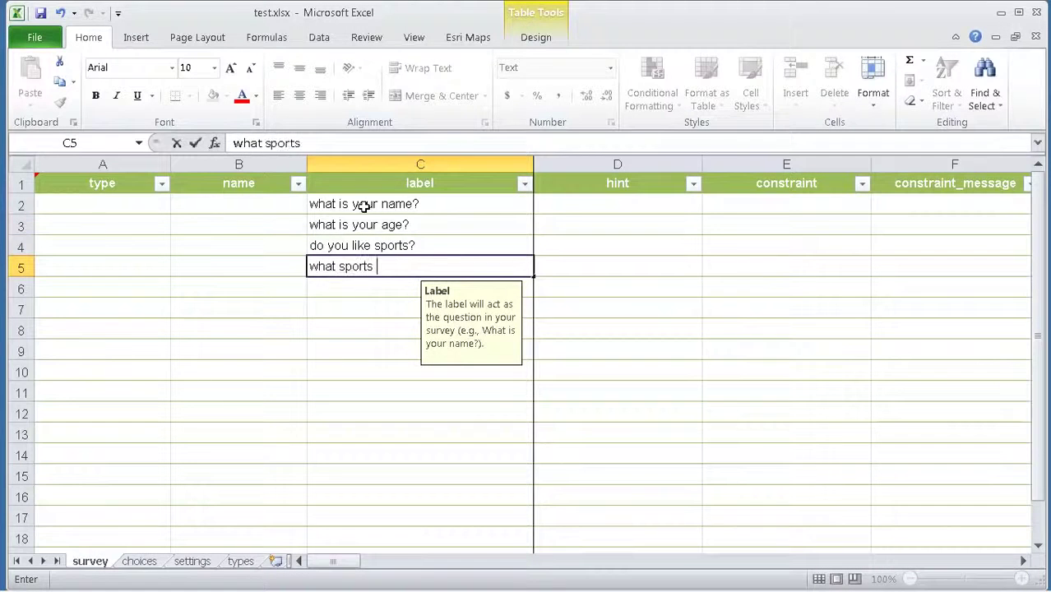
pyautogui.write('do you like')
pyautogui.press('Return')
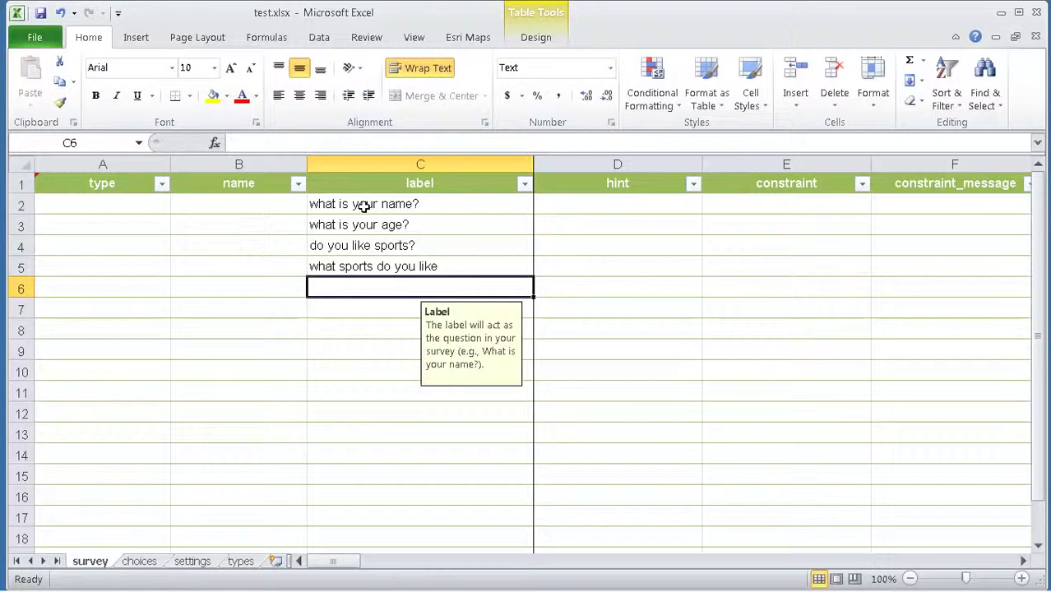
pyautogui.write('where do you live')
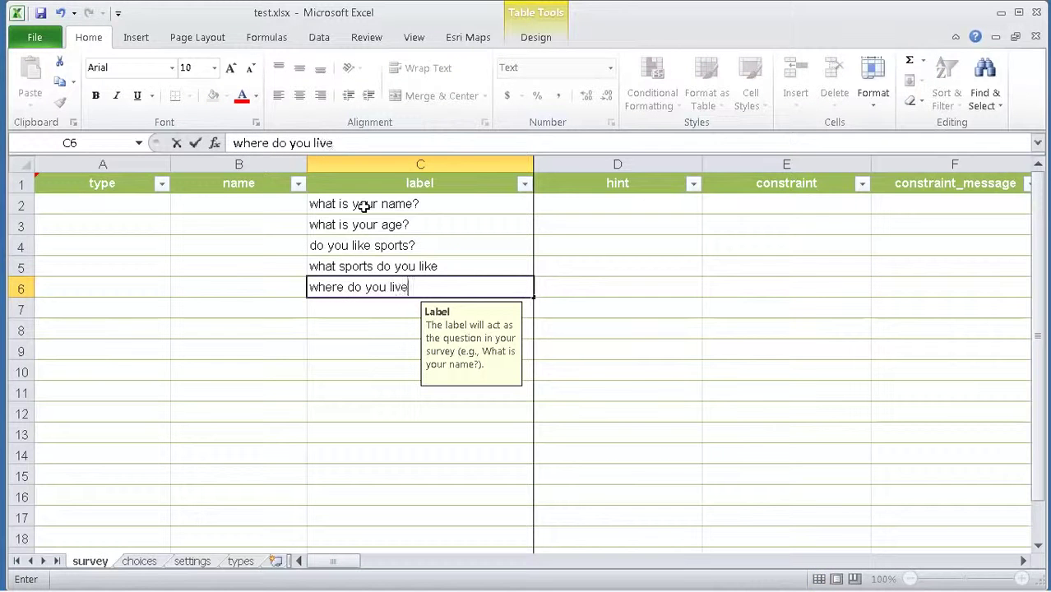
pyautogui.write('?')
pyautogui.doubleClick(473, 266)
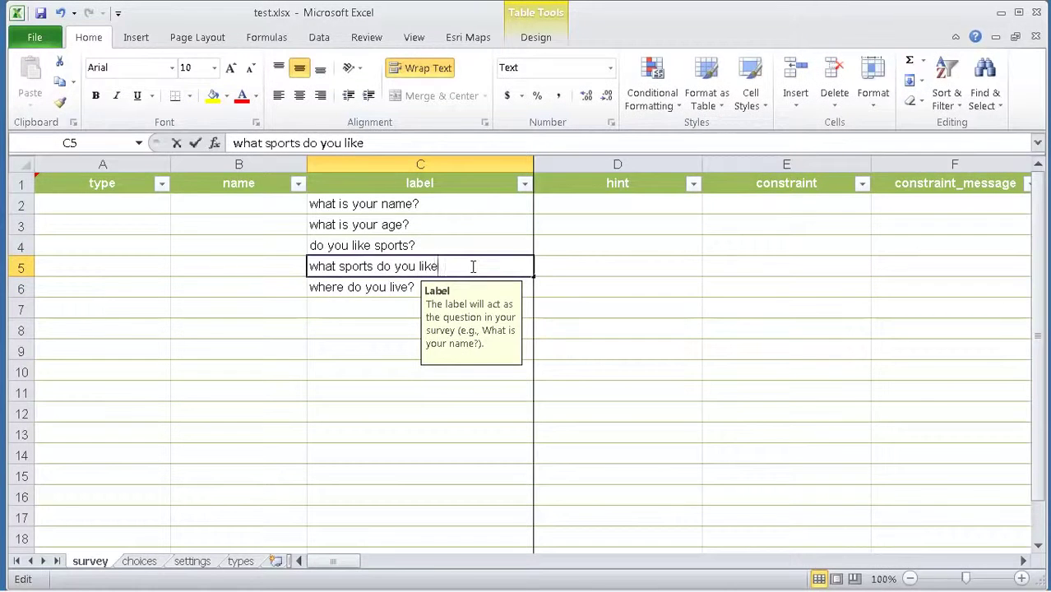
pyautogui.write('?')
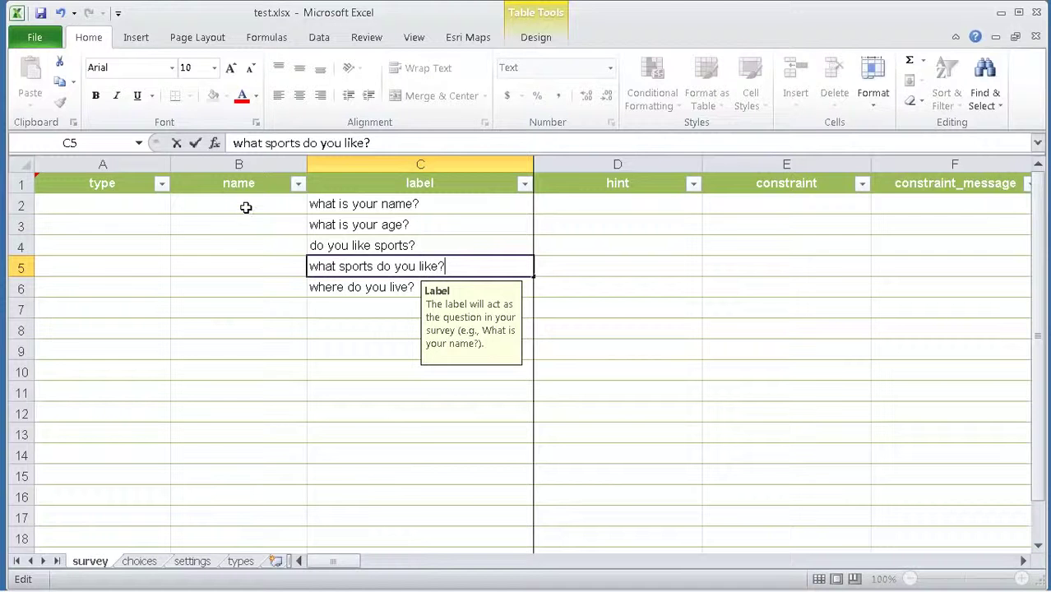
# Step: Enter field names name, age, likessports, sportsliked and location in B2:B6
pyautogui.click(245, 206)
pyautogui.write('name')
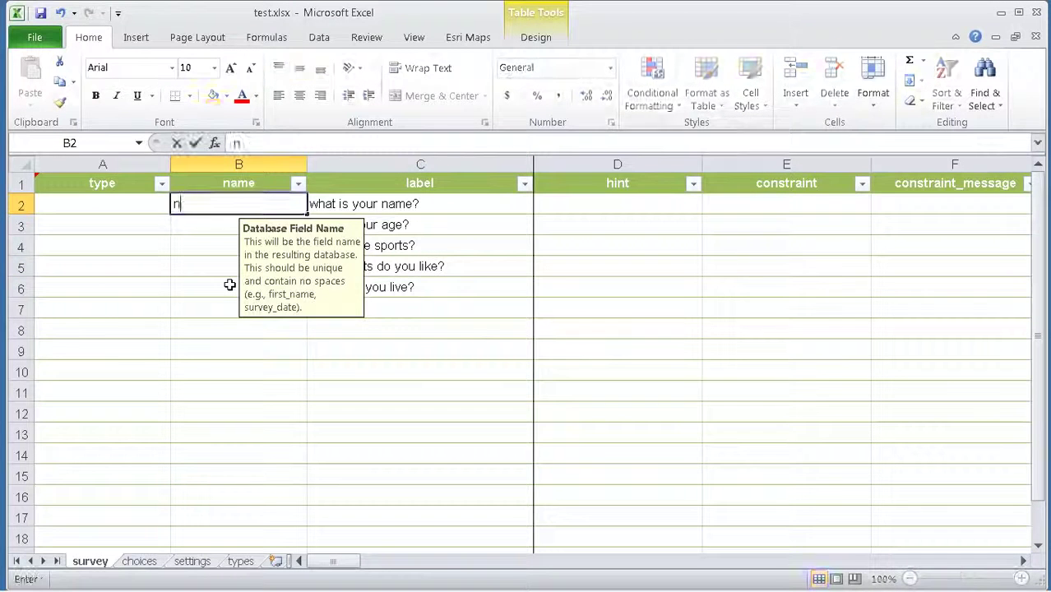
pyautogui.press('Return')
pyautogui.write('age')
pyautogui.press('Return')
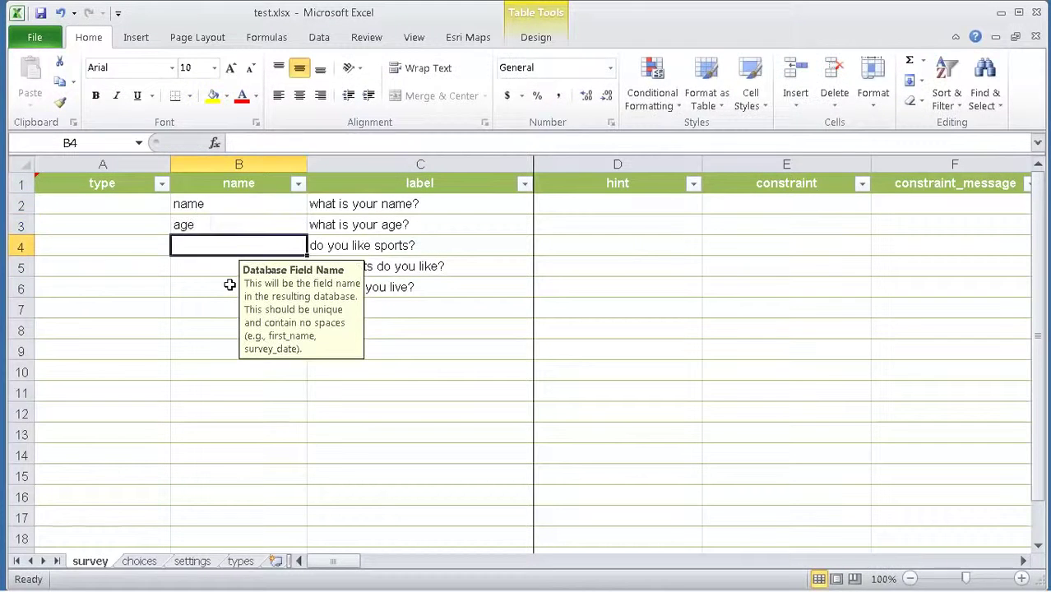
pyautogui.write('likessports')
pyautogui.press('Return')
pyautogui.write('sportsliked')
pyautogui.press('Return')
pyautogui.write('location')
pyautogui.press('Return')
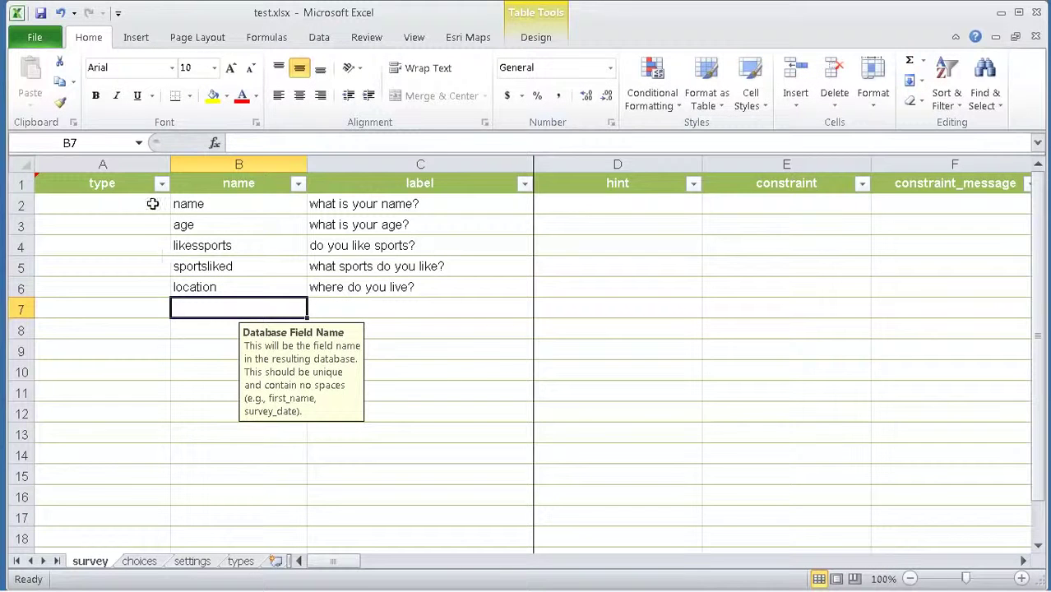
# Step: Set the name question's type to text and the age question's type to integer
pyautogui.click(153, 204)
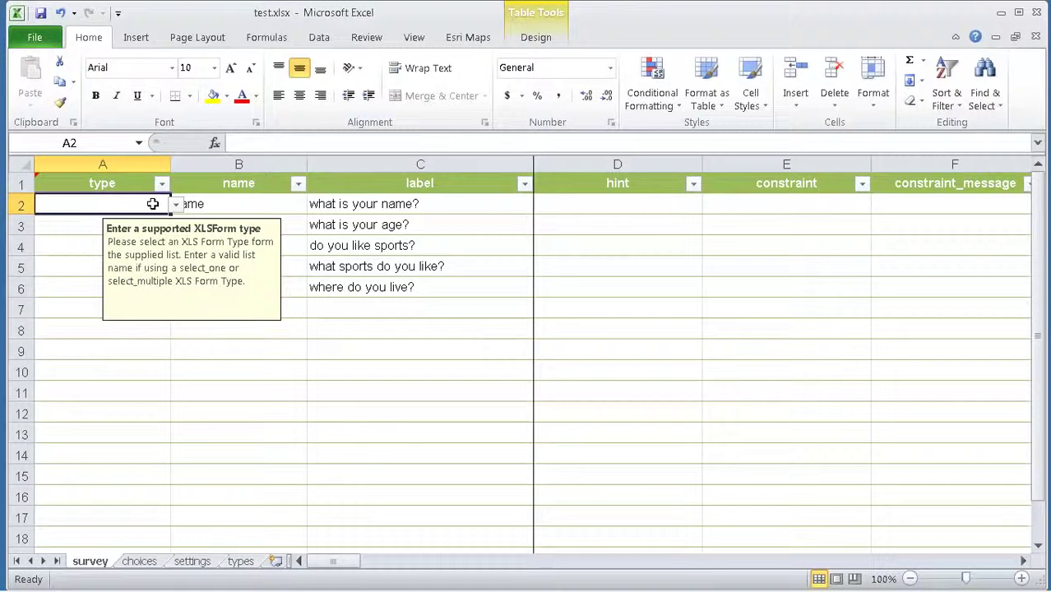
pyautogui.click(352, 204)
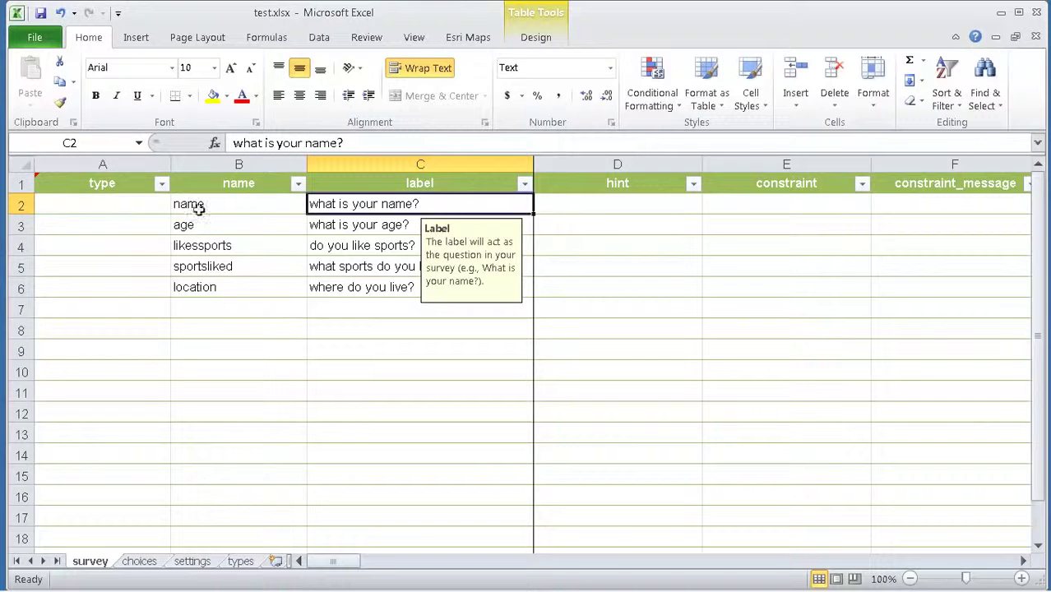
pyautogui.click(130, 207)
pyautogui.click(176, 205)
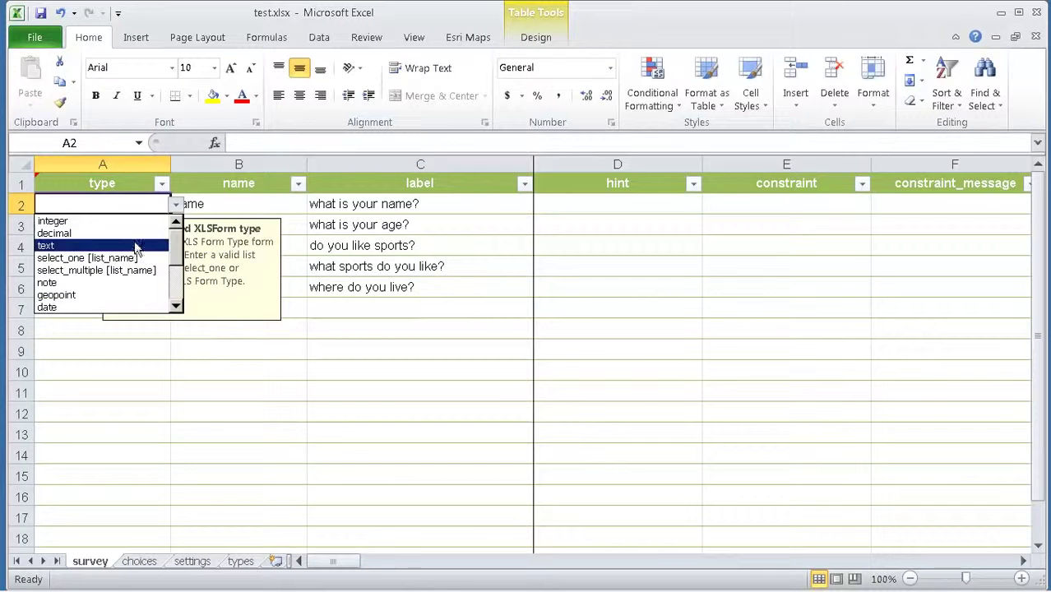
pyautogui.click(58, 245)
pyautogui.click(69, 227)
pyautogui.click(176, 225)
pyautogui.click(66, 242)
# Step: Set likessports to select_one yes_no, accepting the list-type warning
pyautogui.click(68, 244)
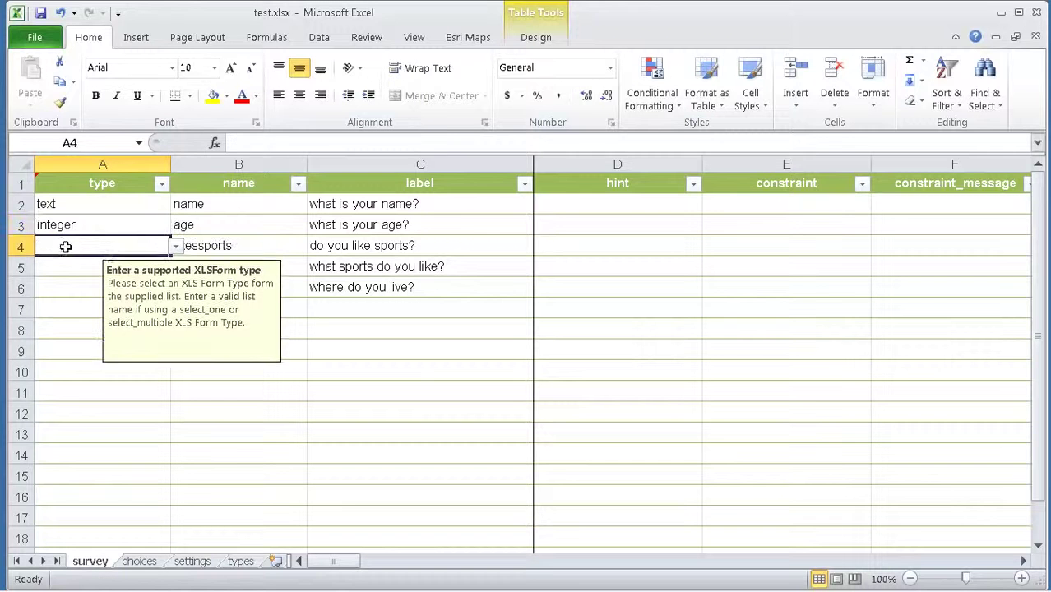
pyautogui.click(176, 246)
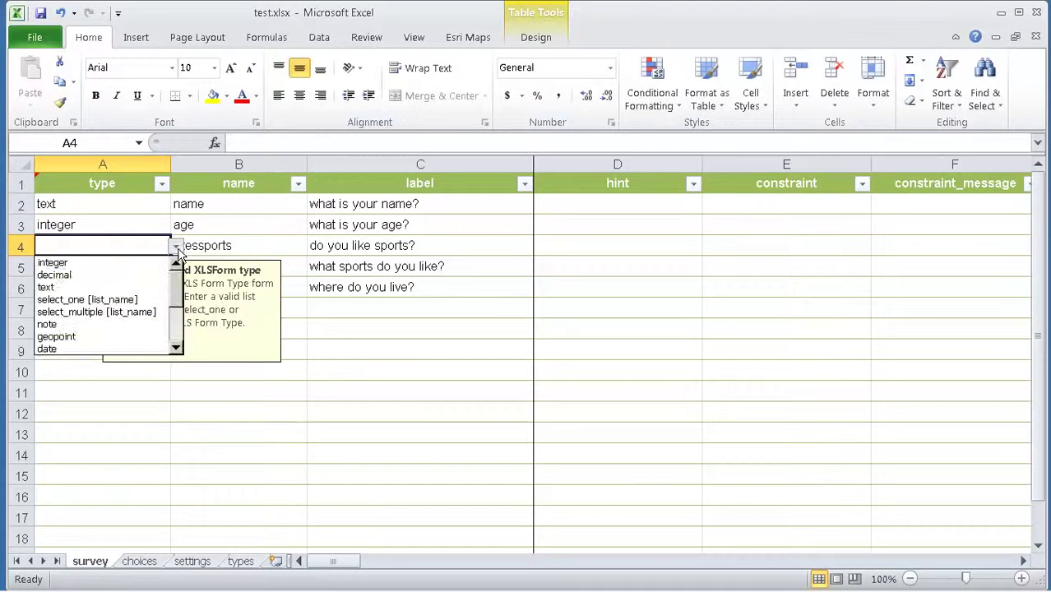
pyautogui.click(140, 301)
pyautogui.moveTo(299, 143); pyautogui.dragTo(395, 148)
pyautogui.write('yes_')
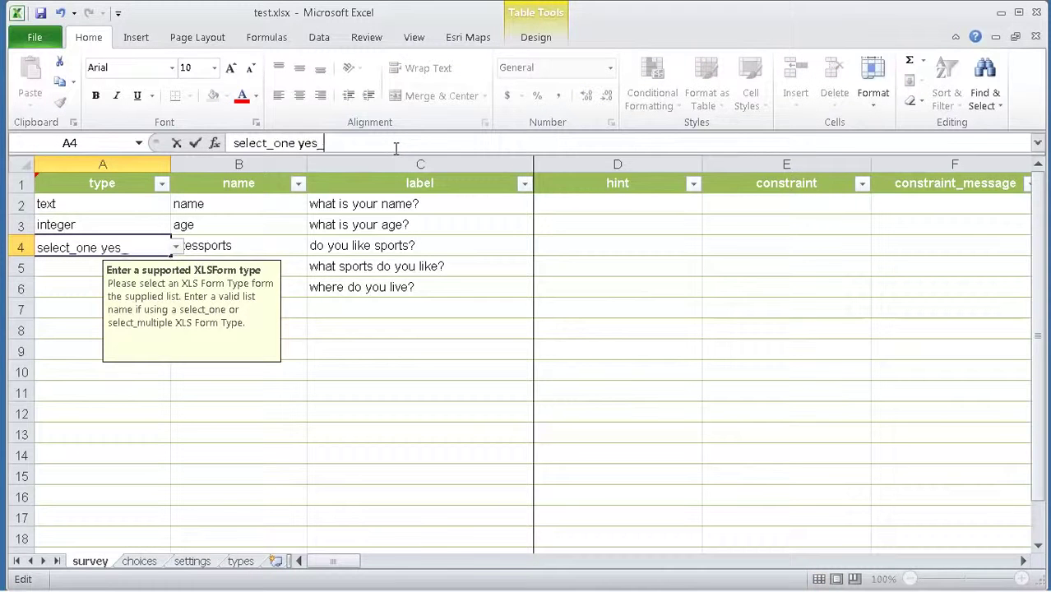
pyautogui.write('no')
pyautogui.press('Return')
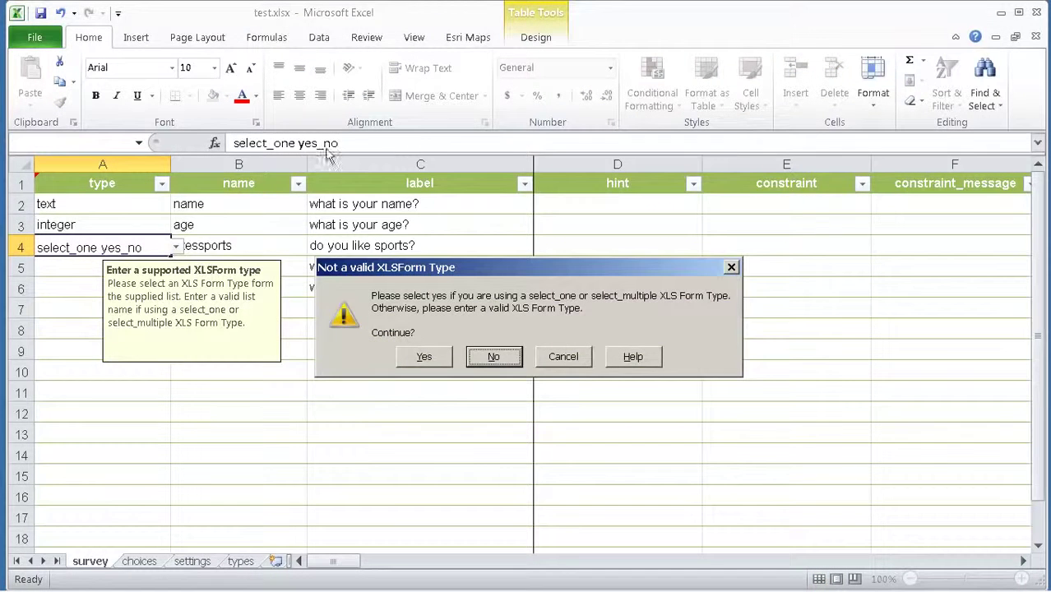
pyautogui.click(424, 357)
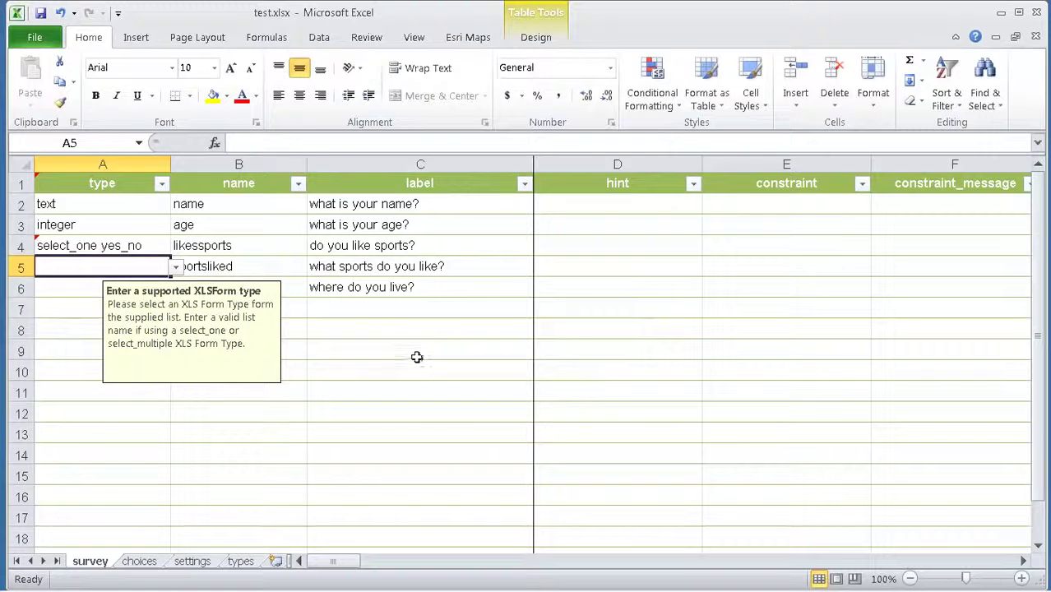
pyautogui.click(140, 247)
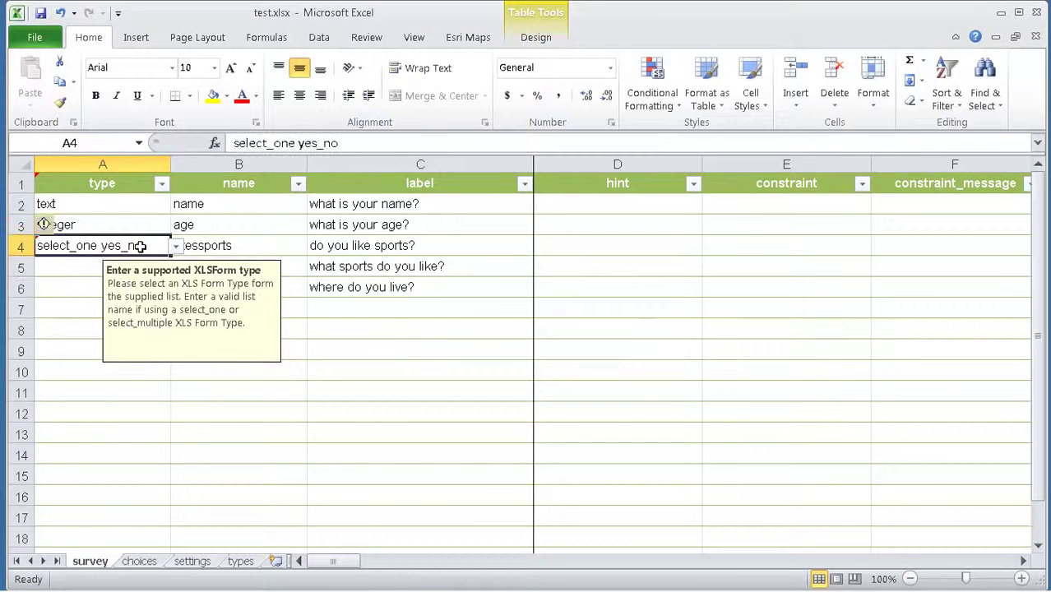
pyautogui.click(139, 562)
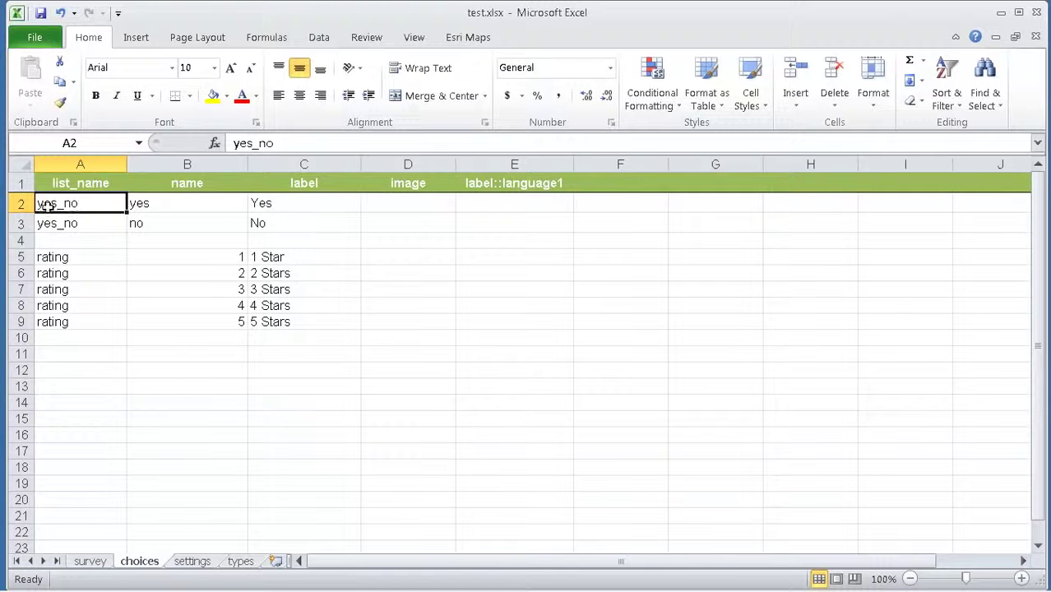
pyautogui.click(102, 222)
pyautogui.click(287, 205)
pyautogui.click(292, 222)
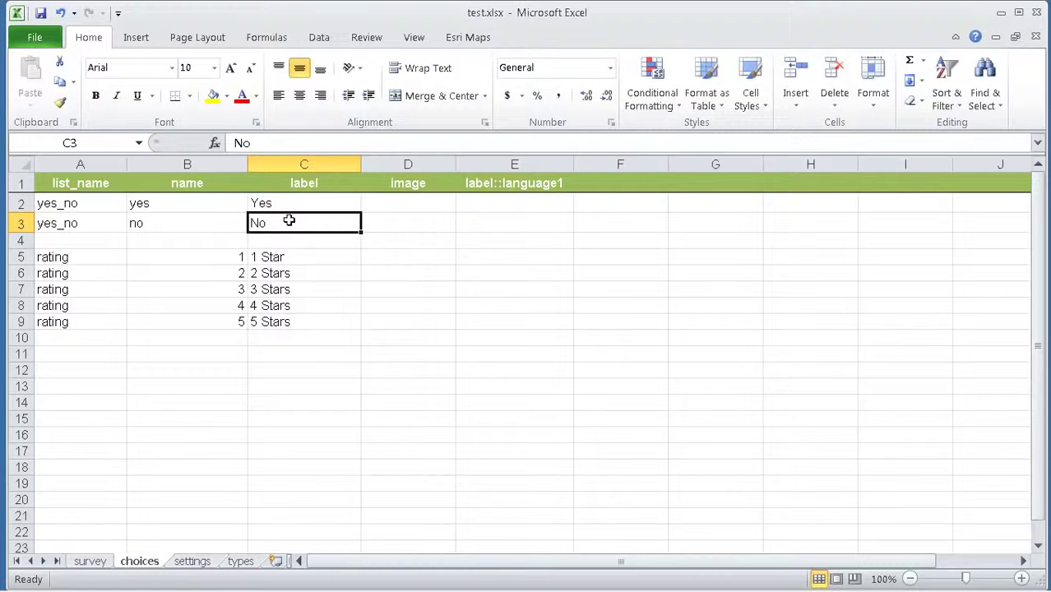
pyautogui.click(217, 205)
pyautogui.click(215, 222)
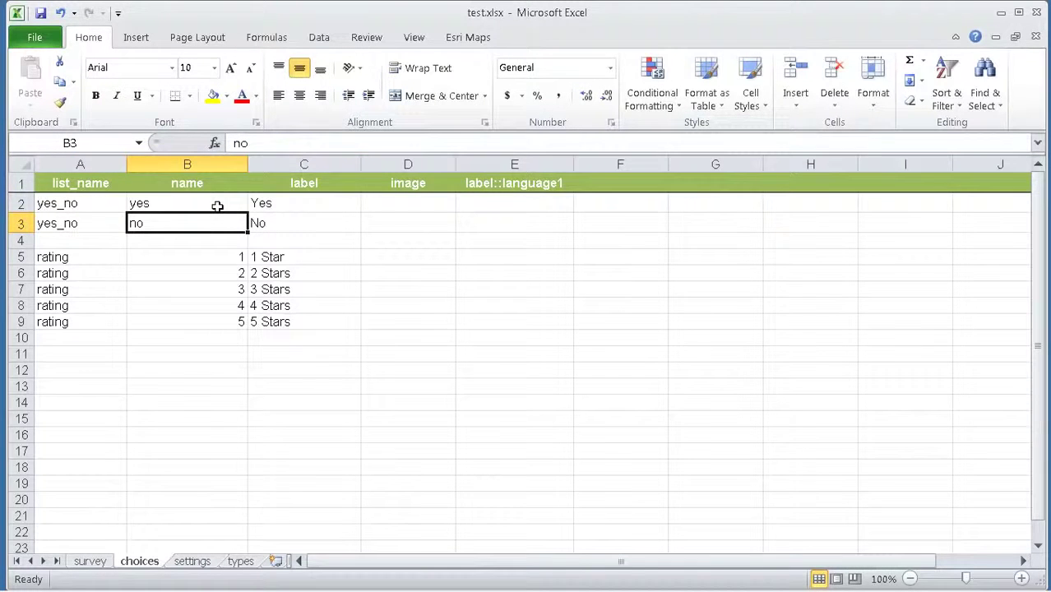
# Step: Set the sportsliked question's type to select_multiple sports, accepting the warning
pyautogui.click(90, 561)
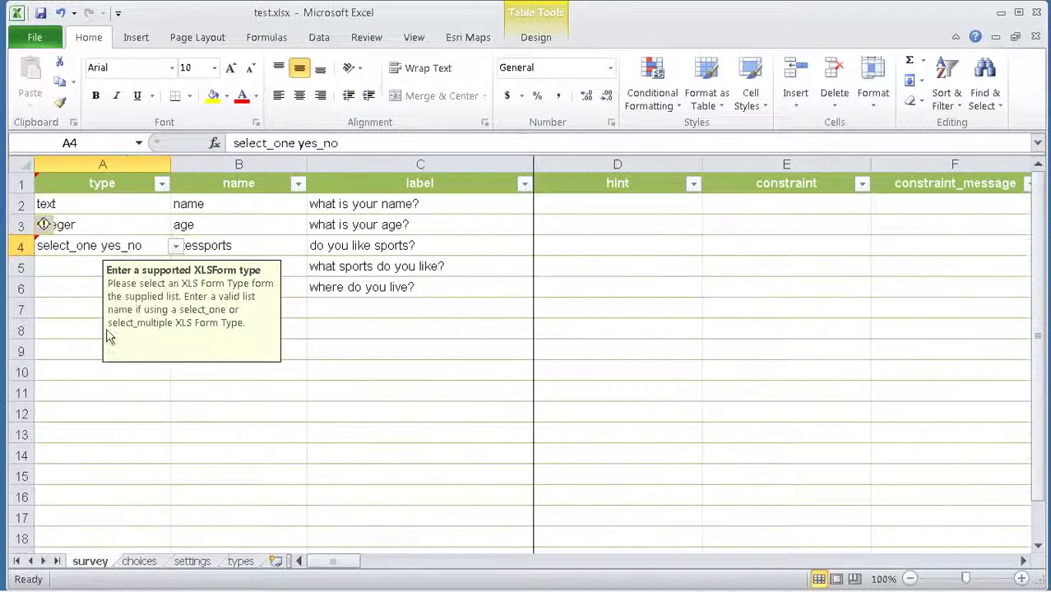
pyautogui.click(62, 270)
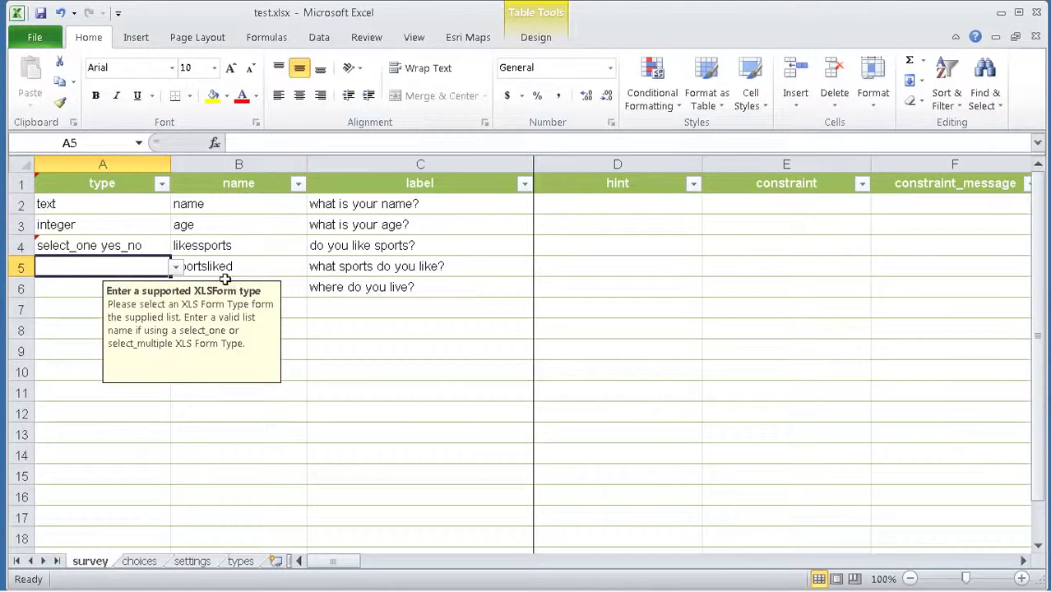
pyautogui.click(176, 268)
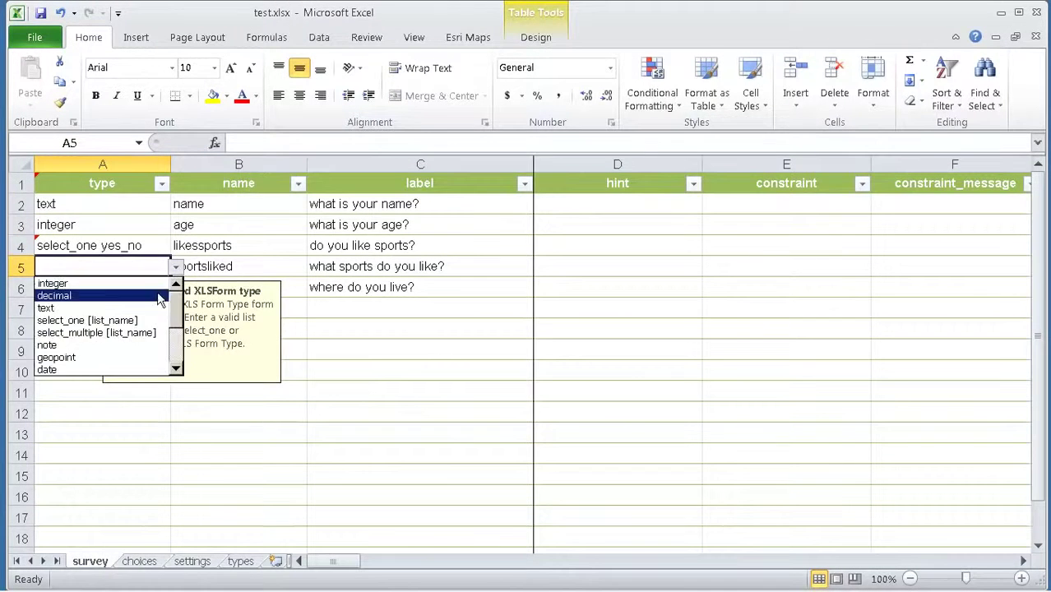
pyautogui.click(129, 333)
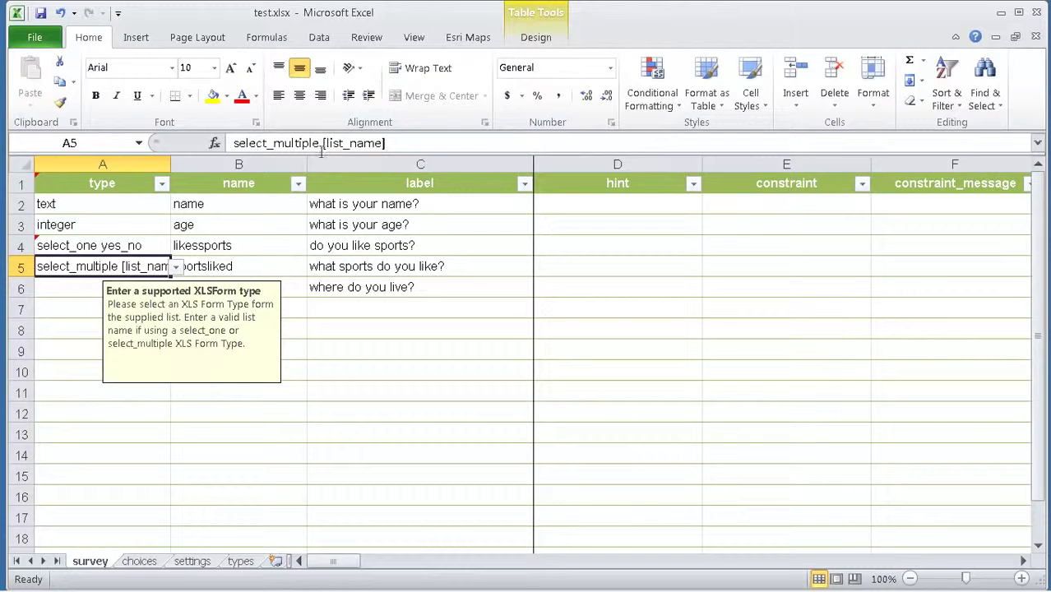
pyautogui.moveTo(322, 143); pyautogui.dragTo(462, 144)
pyautogui.write('sports')
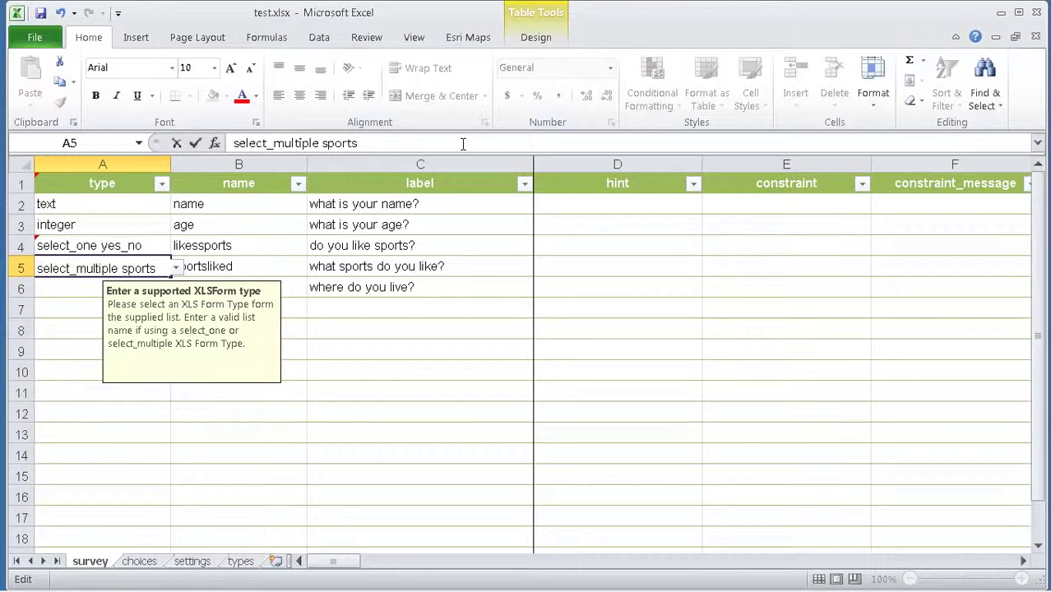
pyautogui.press('Return')
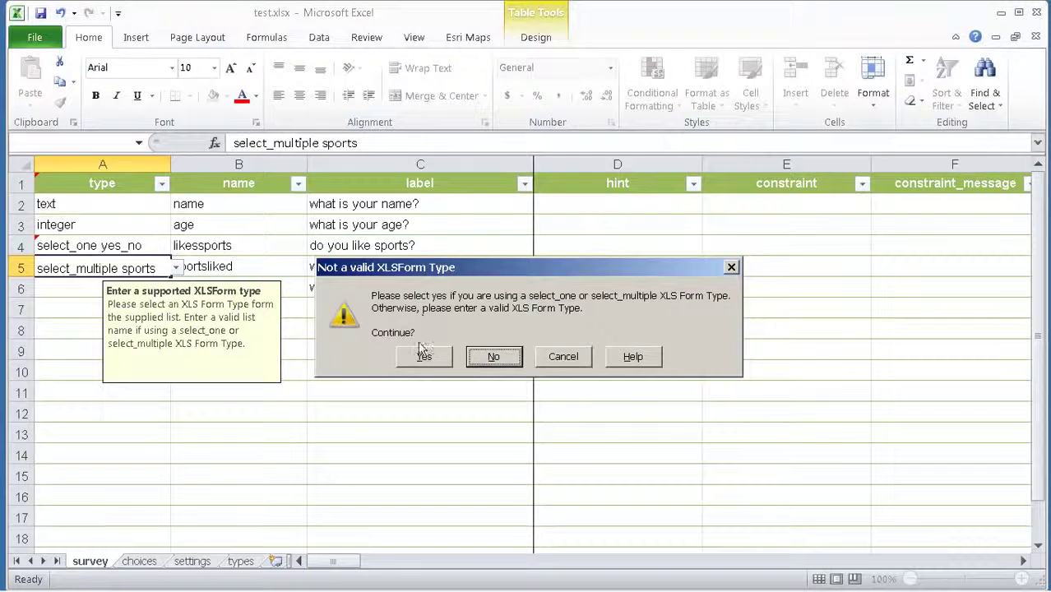
pyautogui.click(424, 356)
# Step: On the choices sheet, fill list_name sports into cells A11 through A14
pyautogui.click(146, 563)
pyautogui.click(63, 359)
pyautogui.write('sports')
pyautogui.press('Return')
pyautogui.write('s')
pyautogui.press('Return')
pyautogui.write('s')
pyautogui.press('Return')
pyautogui.write('s')
# Step: Enter the sports labels Soccer, Basketball, Cricket and Sailing in C11:C14
pyautogui.click(270, 357)
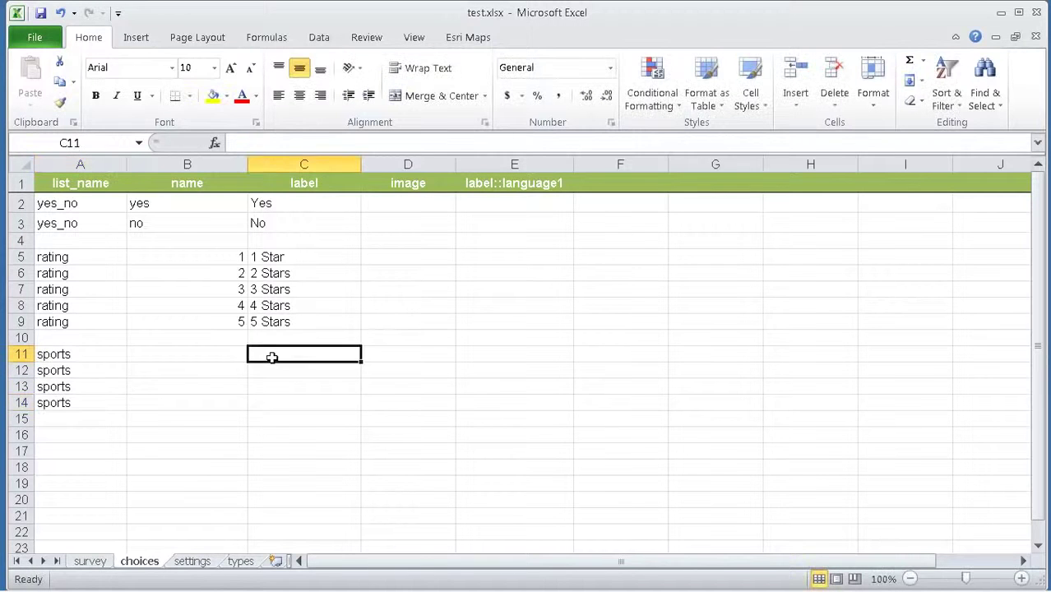
pyautogui.write('Soccer')
pyautogui.press('Return')
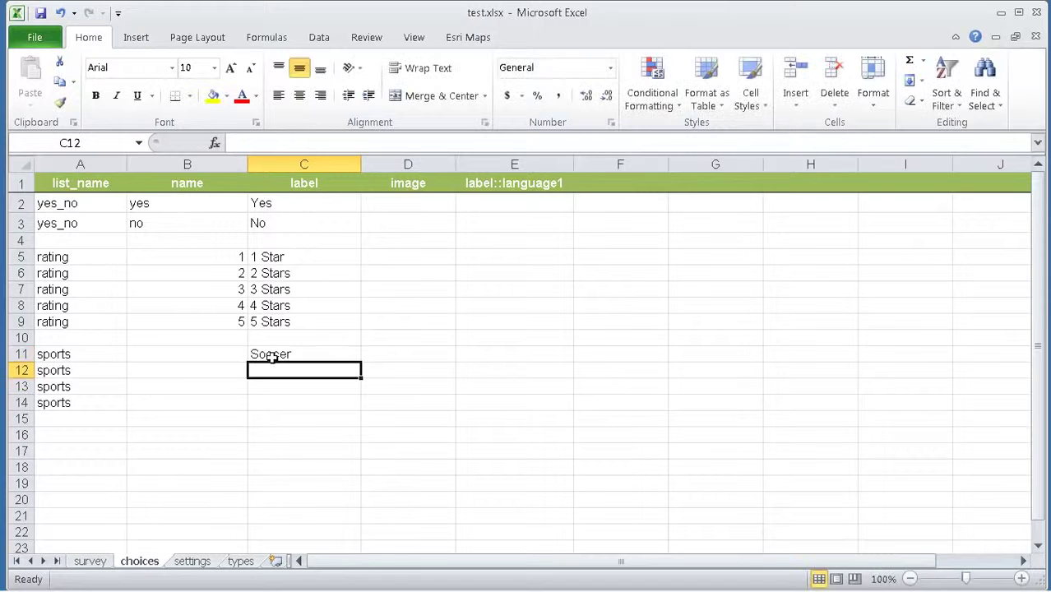
pyautogui.write('Basketb')
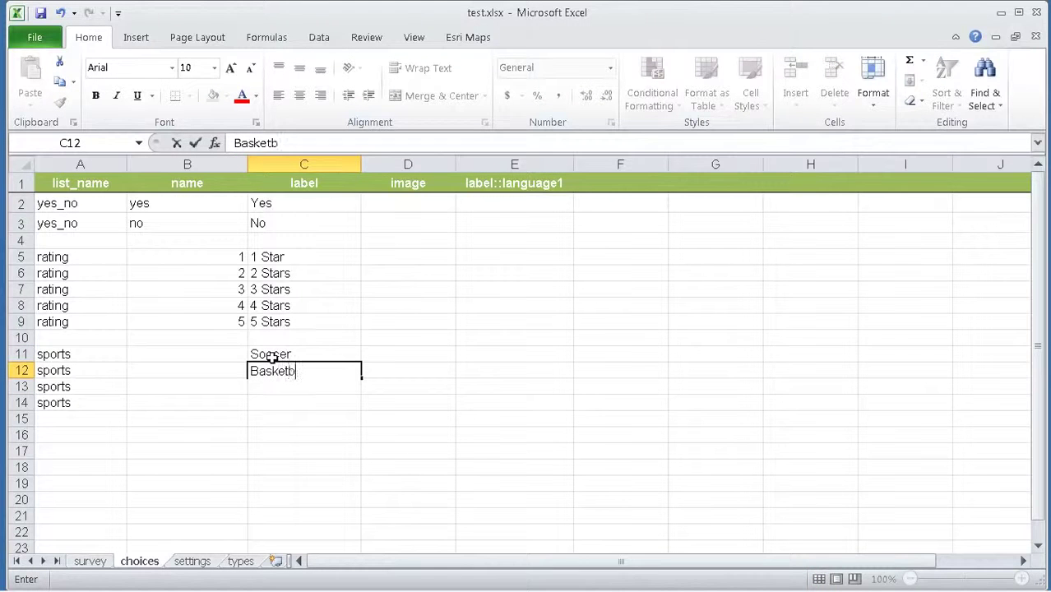
pyautogui.write('all')
pyautogui.press('Return')
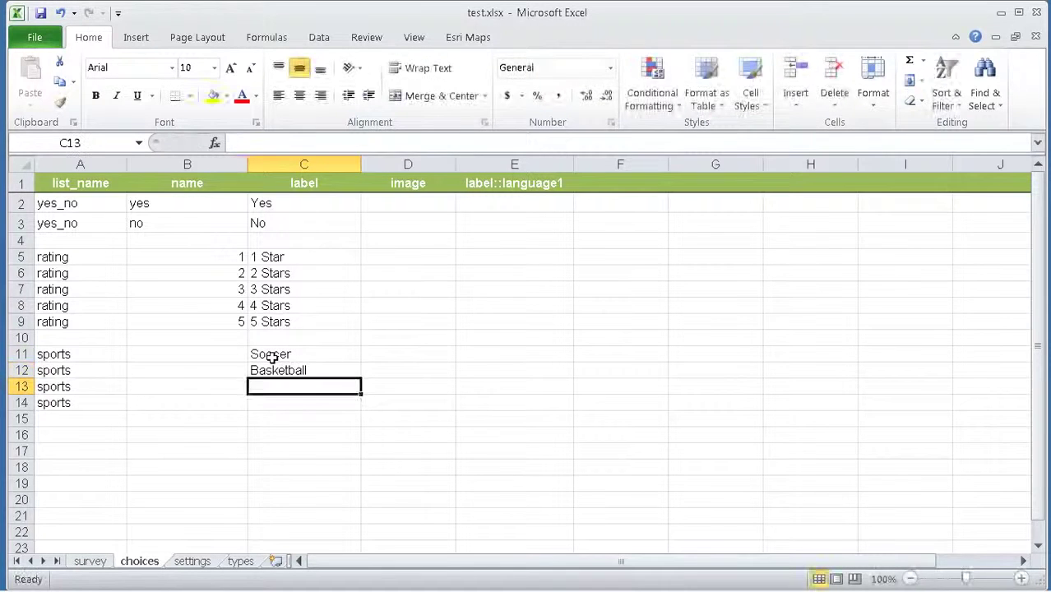
pyautogui.write('Cricket')
pyautogui.press('Return')
pyautogui.write('Sailing')
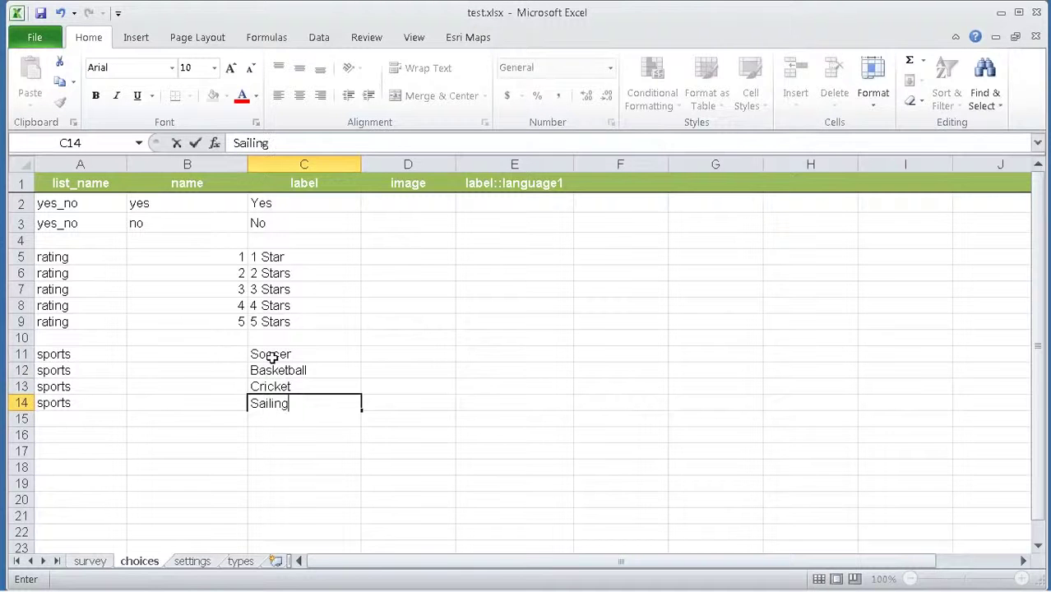
pyautogui.press('Return')
# Step: Copy the Soccer and Sailing labels into B11 and B14 as choice names
pyautogui.click(255, 355)
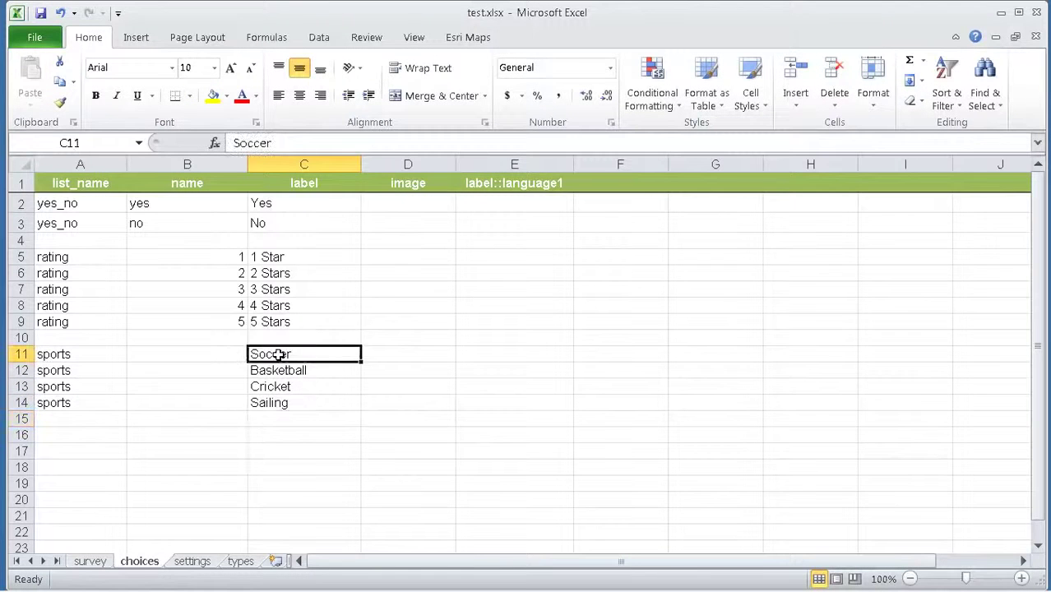
pyautogui.hotkey('ctrl', 'c')
pyautogui.click(220, 353)
pyautogui.hotkey('ctrl', 'v')
pyautogui.click(281, 401)
pyautogui.hotkey('ctrl', 'c')
pyautogui.click(207, 401)
pyautogui.hotkey('ctrl', 'c')
pyautogui.click(280, 401)
pyautogui.hotkey('ctrl', 'c')
pyautogui.click(201, 402)
pyautogui.hotkey('ctrl', 'v')
# Step: Copy the Cricket and Basketball labels into B13 and B12 as choice names
pyautogui.click(281, 384)
pyautogui.hotkey('ctrl', 'c')
pyautogui.click(205, 387)
pyautogui.hotkey('ctrl', 'v')
pyautogui.click(278, 370)
pyautogui.hotkey('ctrl', 'c')
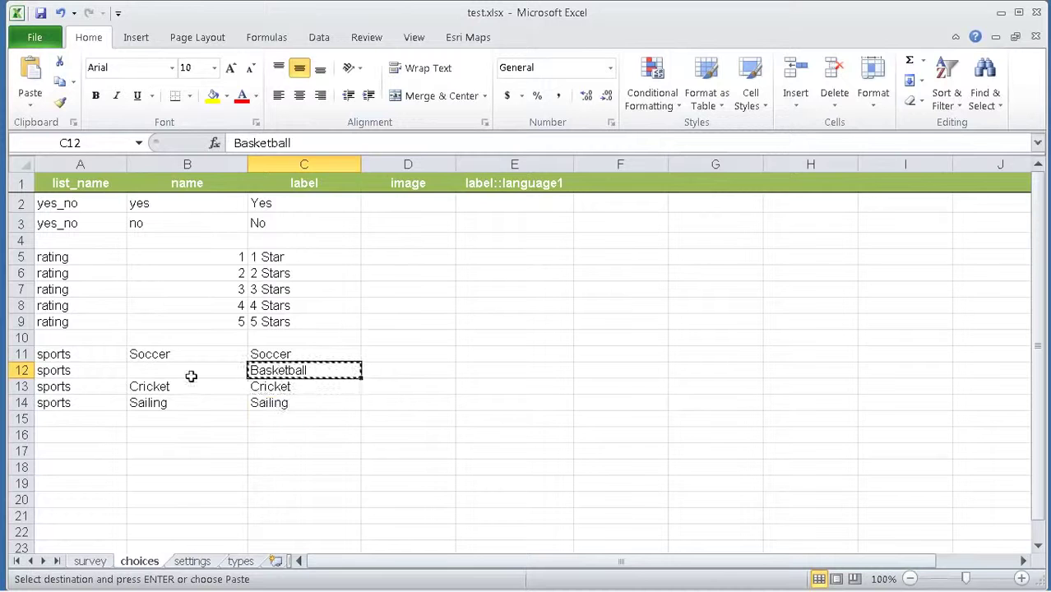
pyautogui.click(189, 372)
pyautogui.hotkey('ctrl', 'v')
pyautogui.click(182, 388)
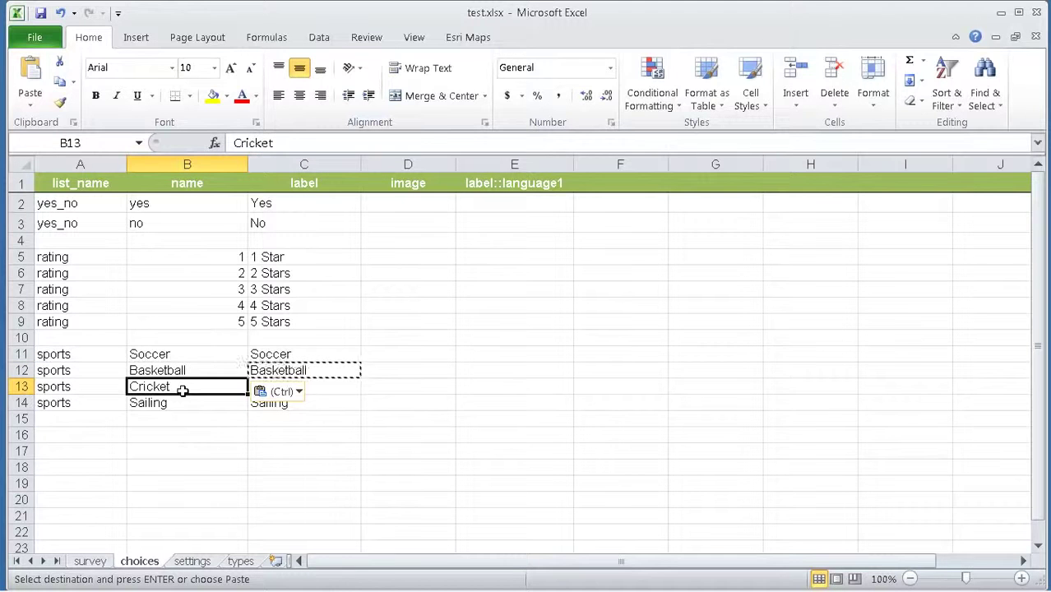
pyautogui.press('Escape')
pyautogui.press('Return')
pyautogui.moveTo(86, 354); pyautogui.dragTo(76, 402)
# Step: Set the location question's type to geopoint on the survey sheet
pyautogui.click(91, 561)
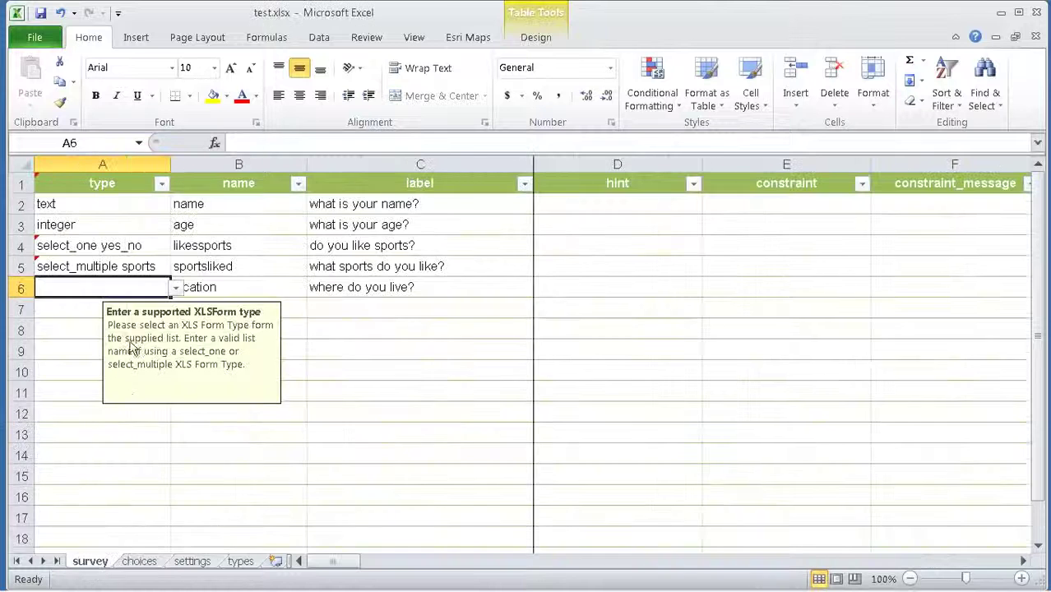
pyautogui.click(151, 265)
pyautogui.click(75, 288)
pyautogui.click(178, 292)
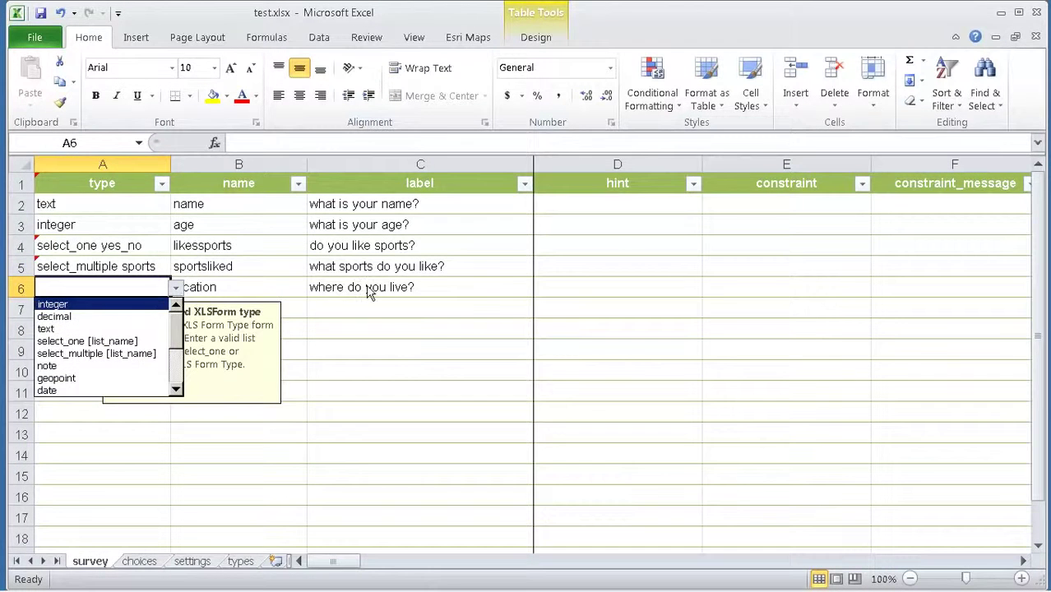
pyautogui.click(83, 379)
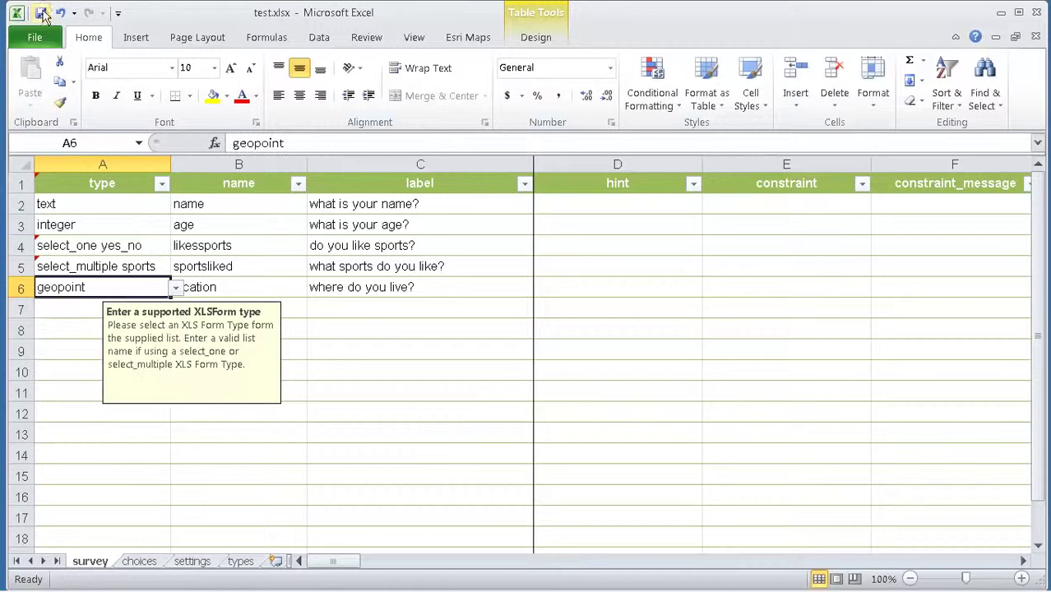
# Step: Save the workbook and narrow the Excel window to reveal Survey123 Connect
pyautogui.click(40, 13)
pyautogui.doubleClick(962, 15)
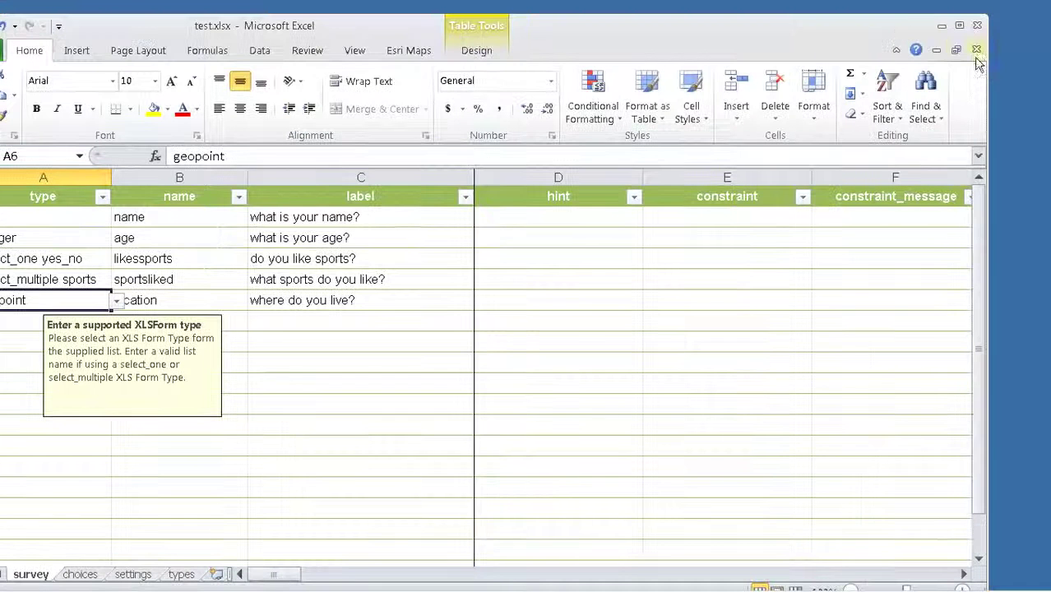
pyautogui.moveTo(986, 65); pyautogui.dragTo(892, 32)
# Step: Test the preview: answer No to liking sports, tick then untick Soccer, Basketball and Cricket
pyautogui.click(770, 63)
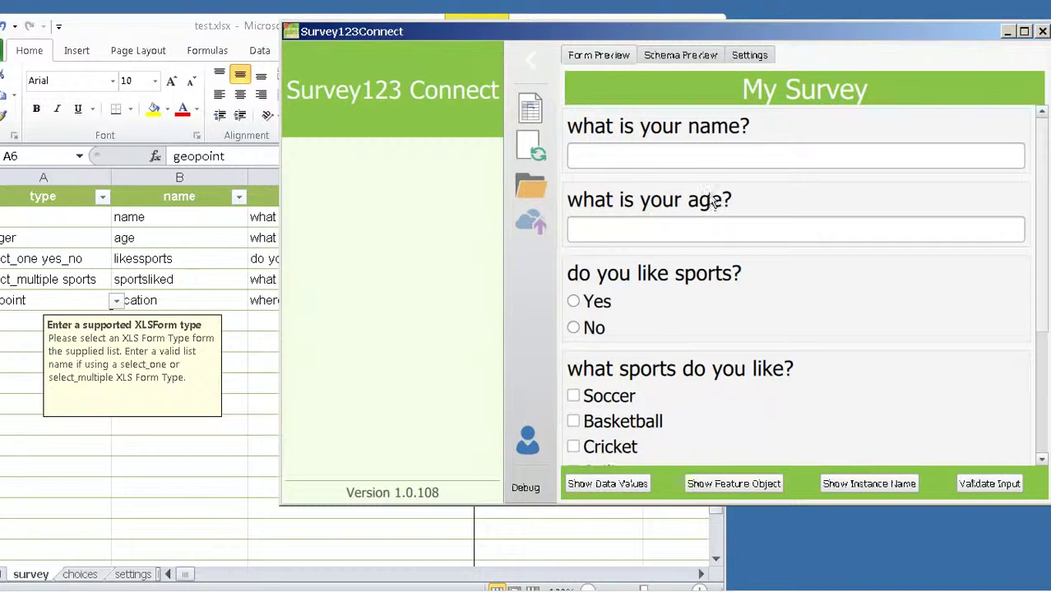
pyautogui.click(686, 156)
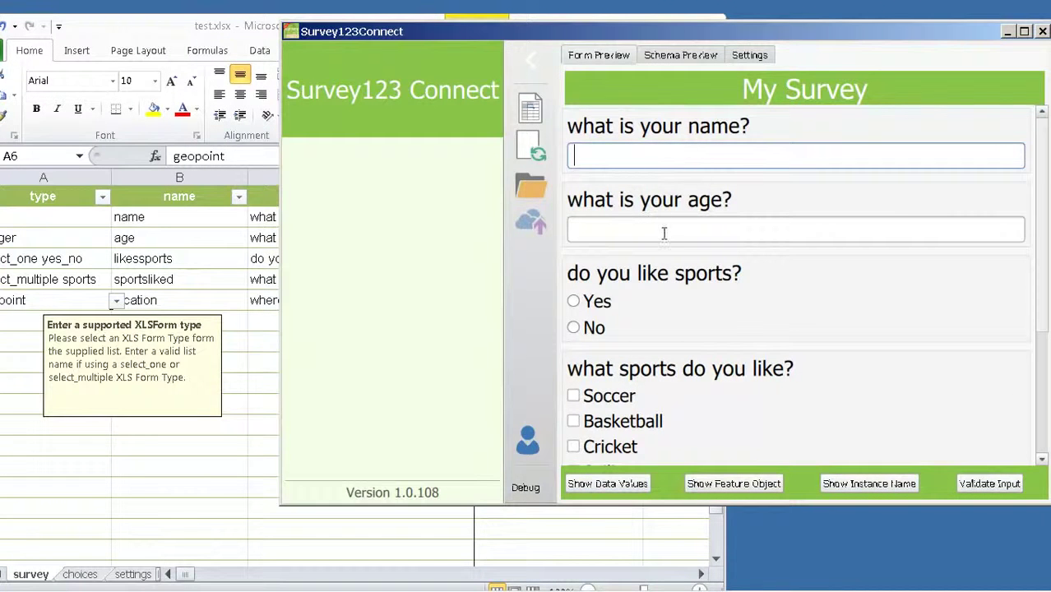
pyautogui.click(574, 302)
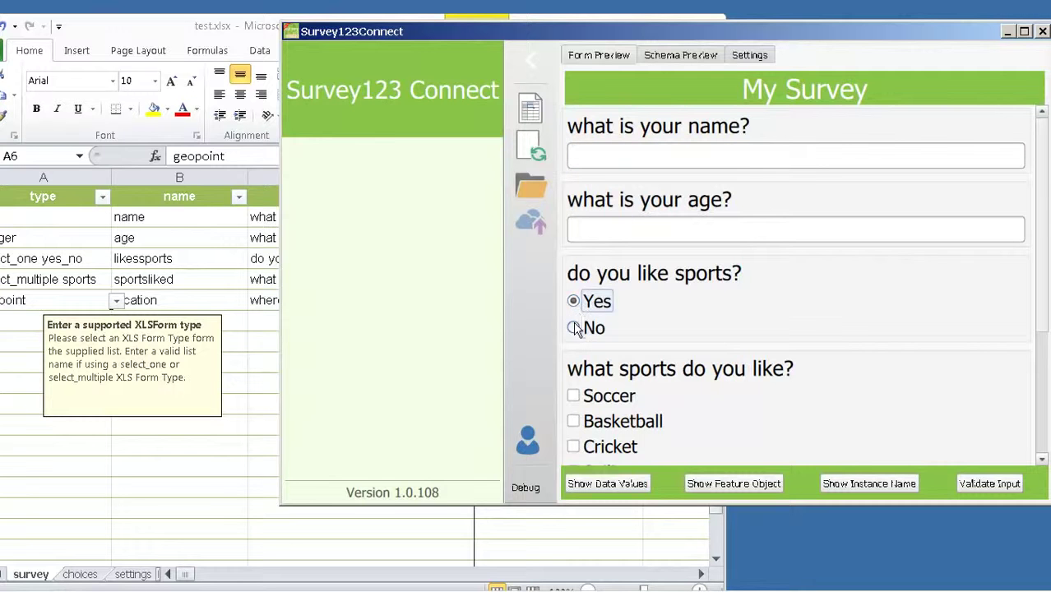
pyautogui.click(574, 328)
pyautogui.scroll(-3, 700, 317)
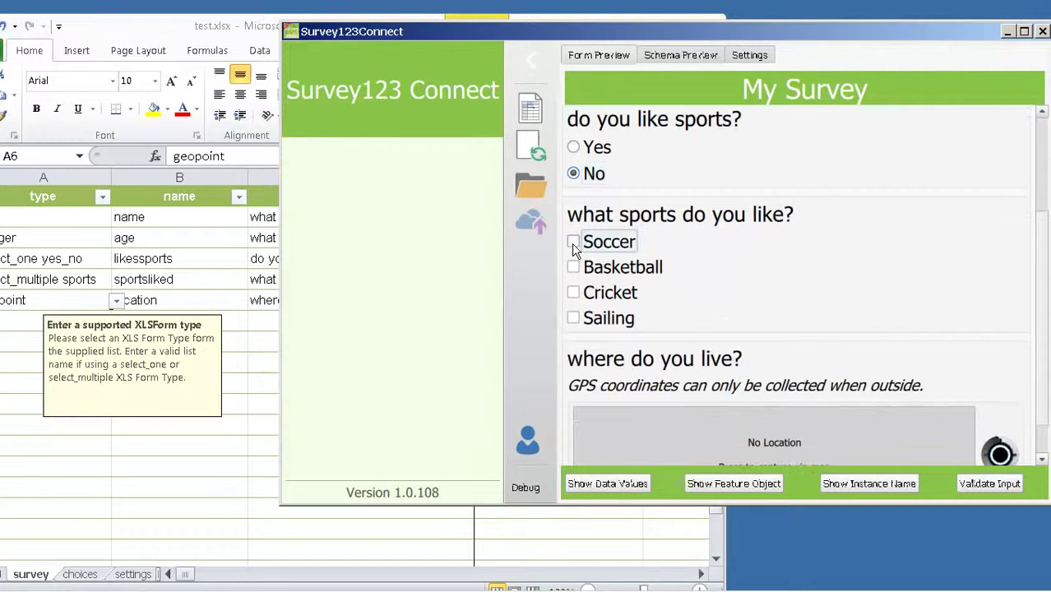
pyautogui.click(573, 242)
pyautogui.click(573, 267)
pyautogui.click(573, 293)
pyautogui.click(573, 242)
pyautogui.click(573, 267)
pyautogui.click(573, 292)
pyautogui.scroll(-1, 706, 320)
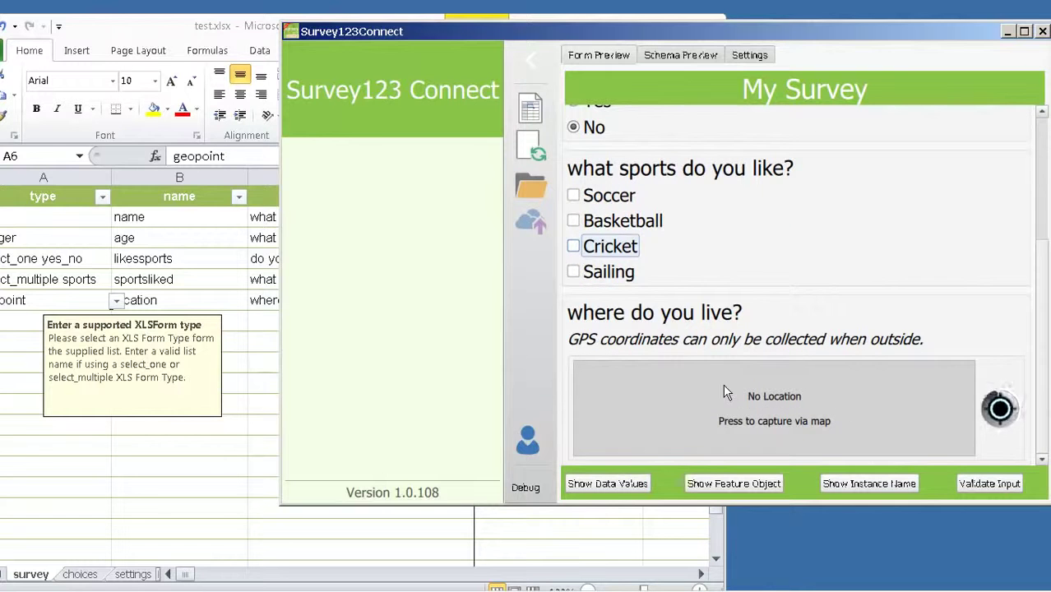
# Step: Change cell A5's type to 'select_multiple sports or other', accepting the validation warning
pyautogui.hotkey('alt', 'Tab')
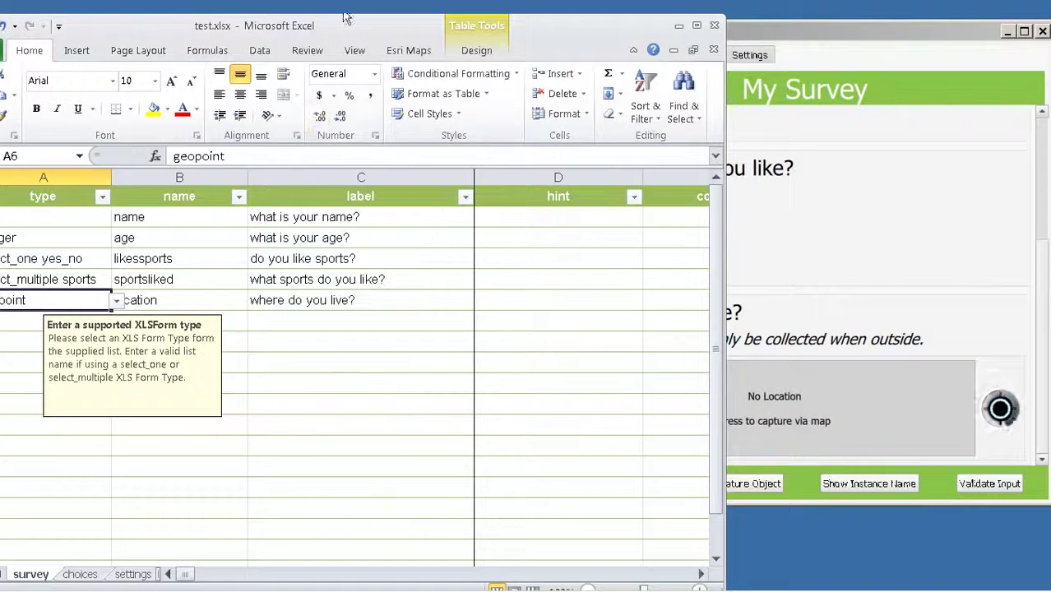
pyautogui.moveTo(398, 26); pyautogui.dragTo(451, 13)
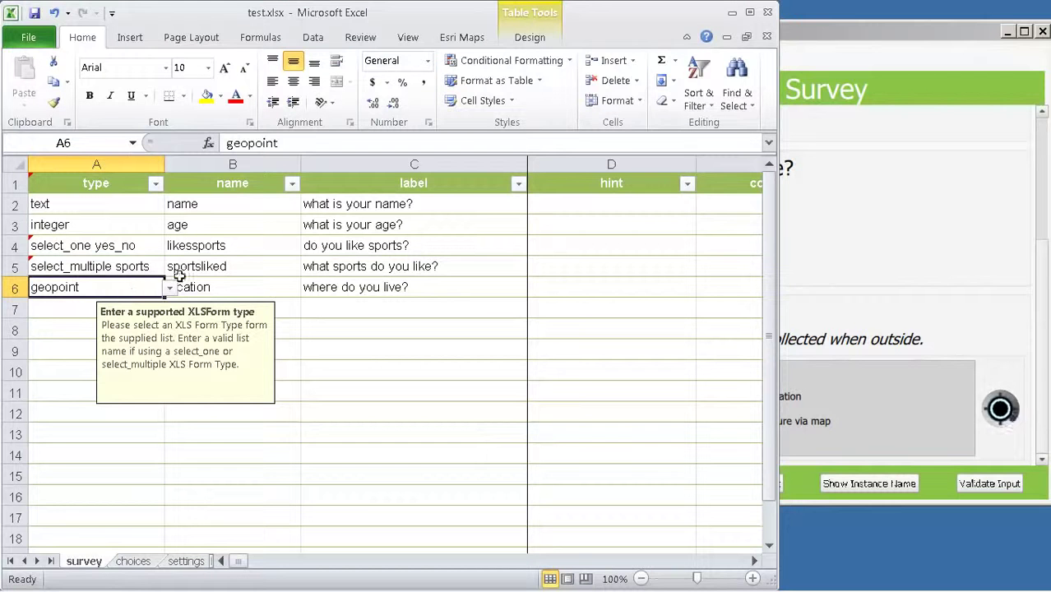
pyautogui.click(833, 274)
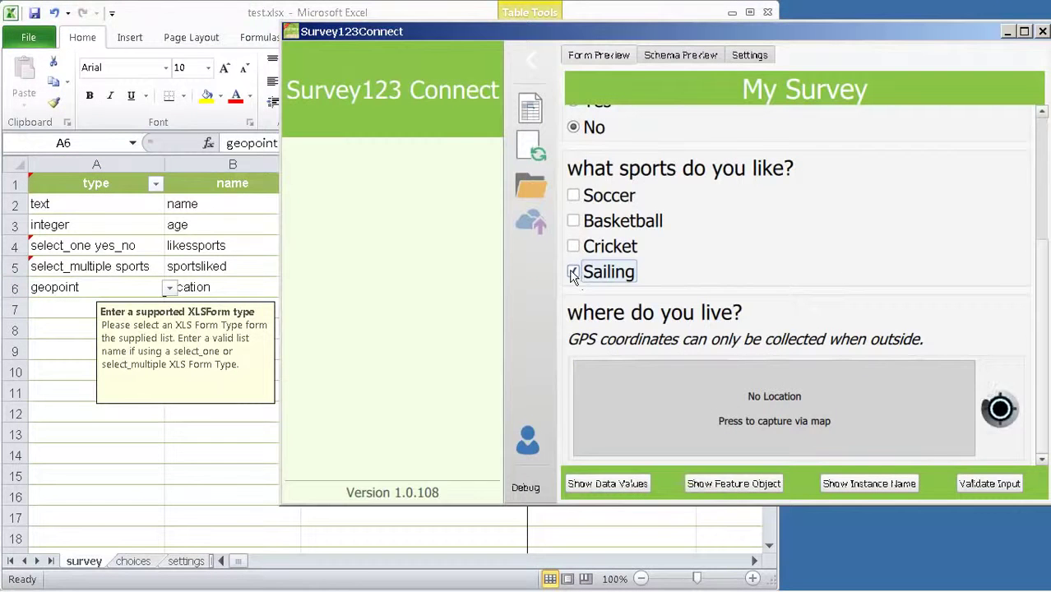
pyautogui.click(134, 264)
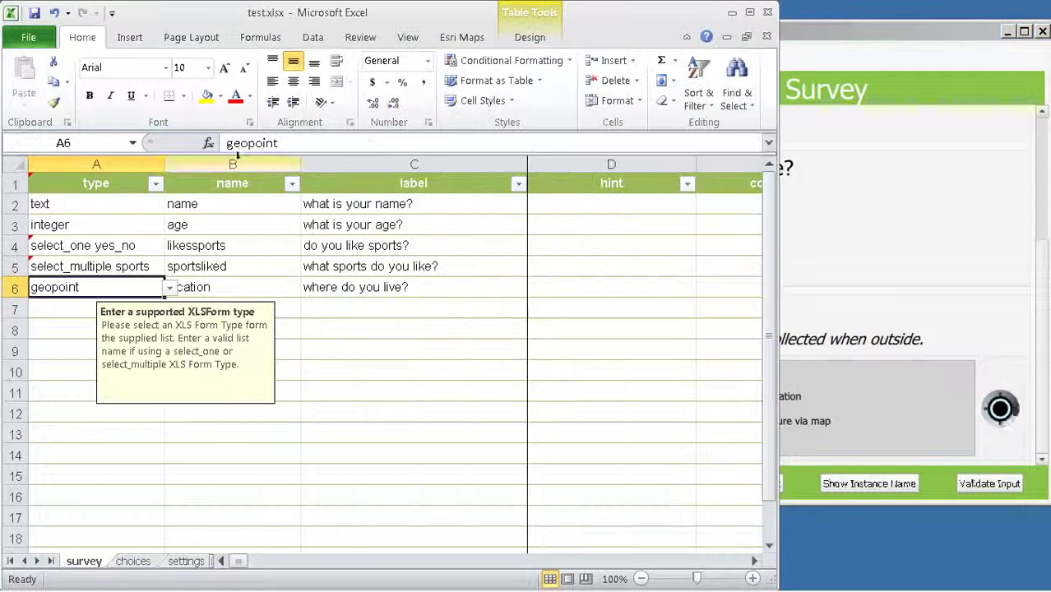
pyautogui.click(130, 264)
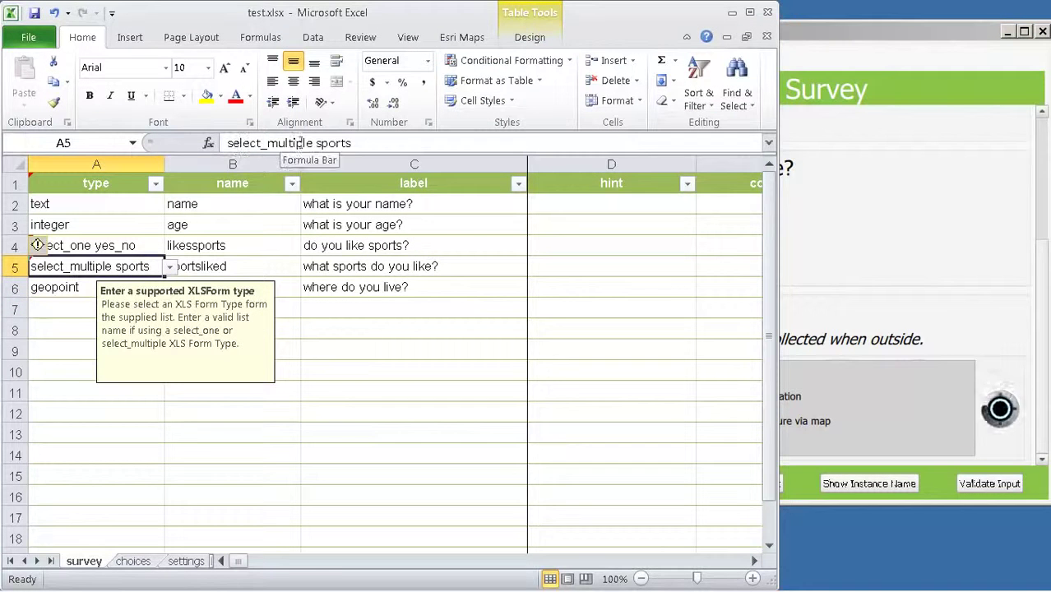
pyautogui.click(387, 144)
pyautogui.write('or other')
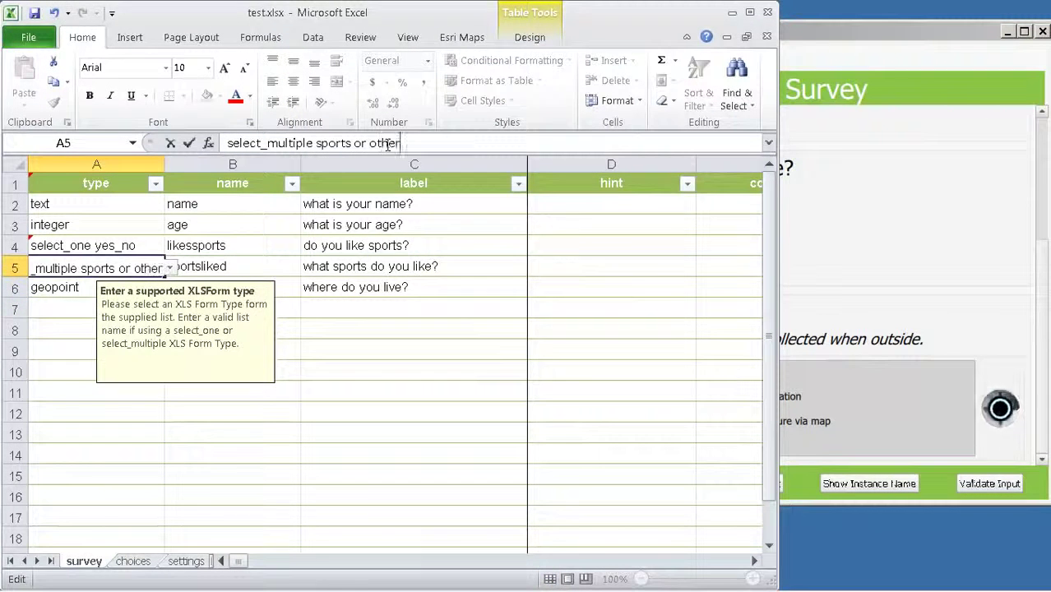
pyautogui.press('Return')
pyautogui.click(424, 357)
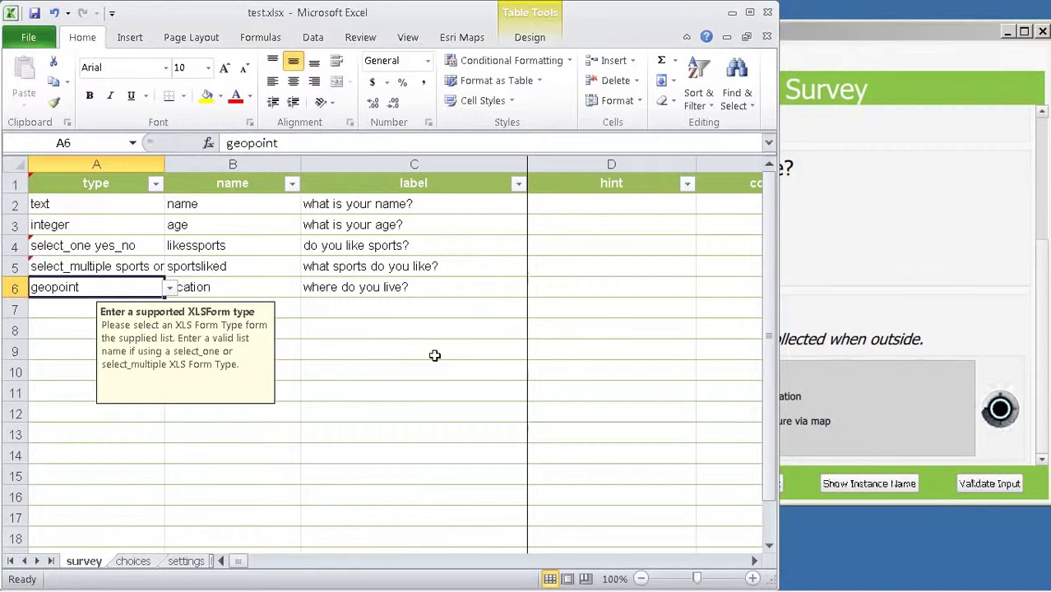
pyautogui.click(268, 267)
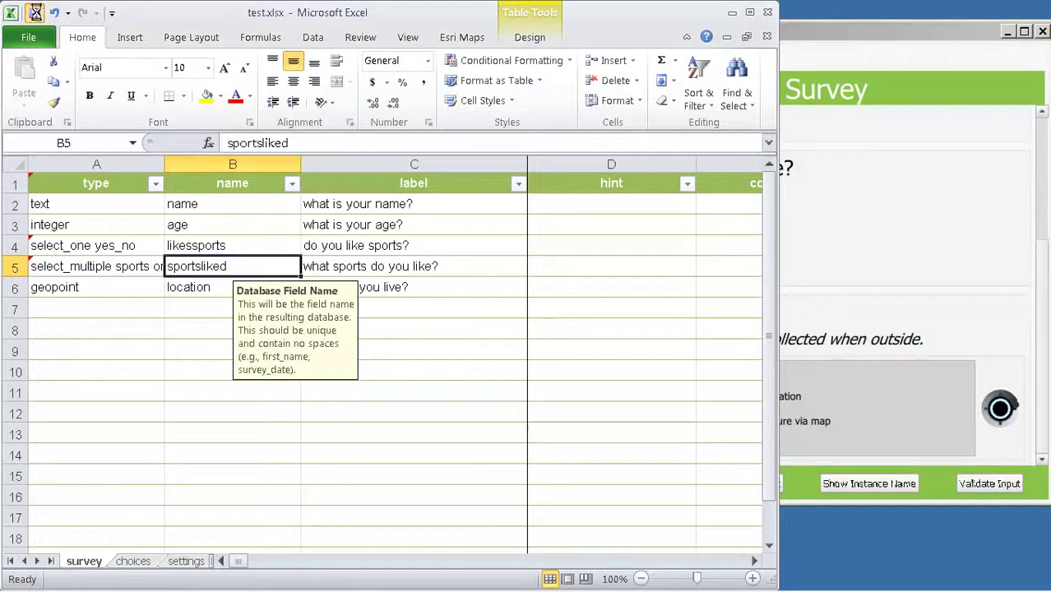
pyautogui.click(807, 29)
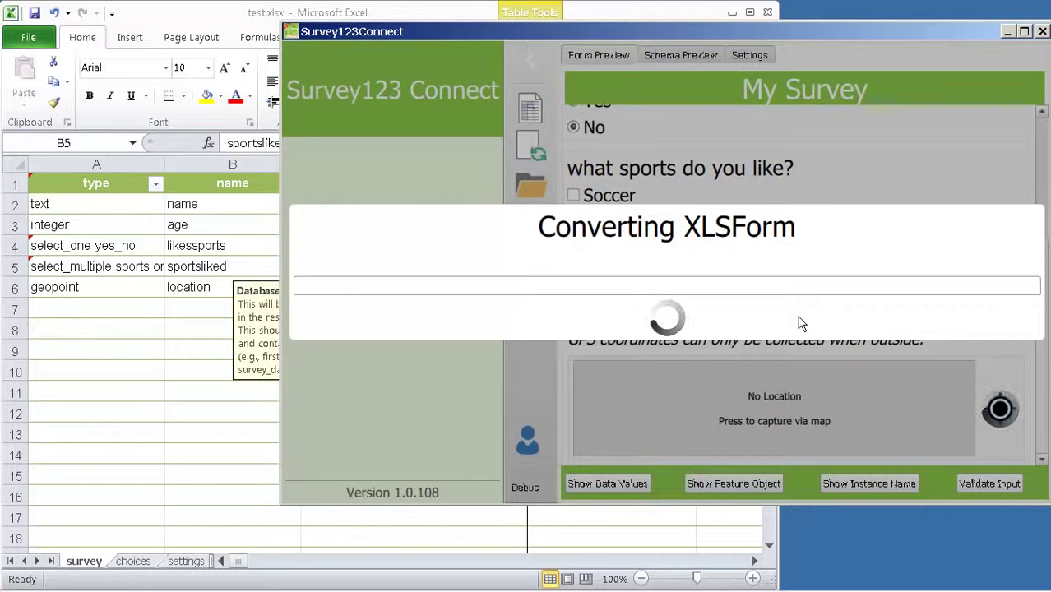
# Step: Tick Other among the sports to reveal its Specify other field, then answer No to liking sports
pyautogui.scroll(-3, 676, 362)
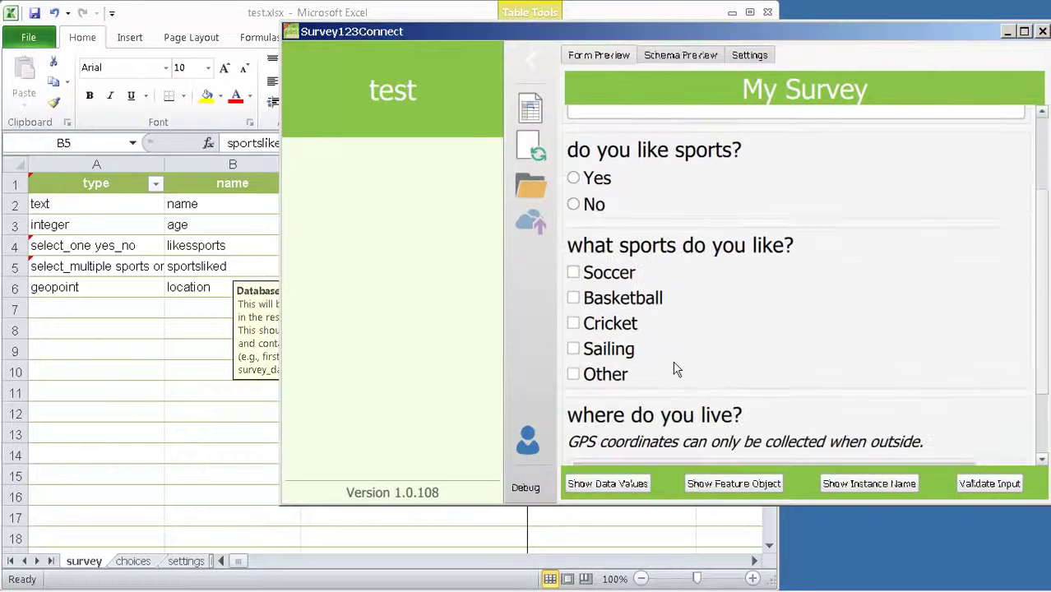
pyautogui.click(578, 378)
pyautogui.click(626, 443)
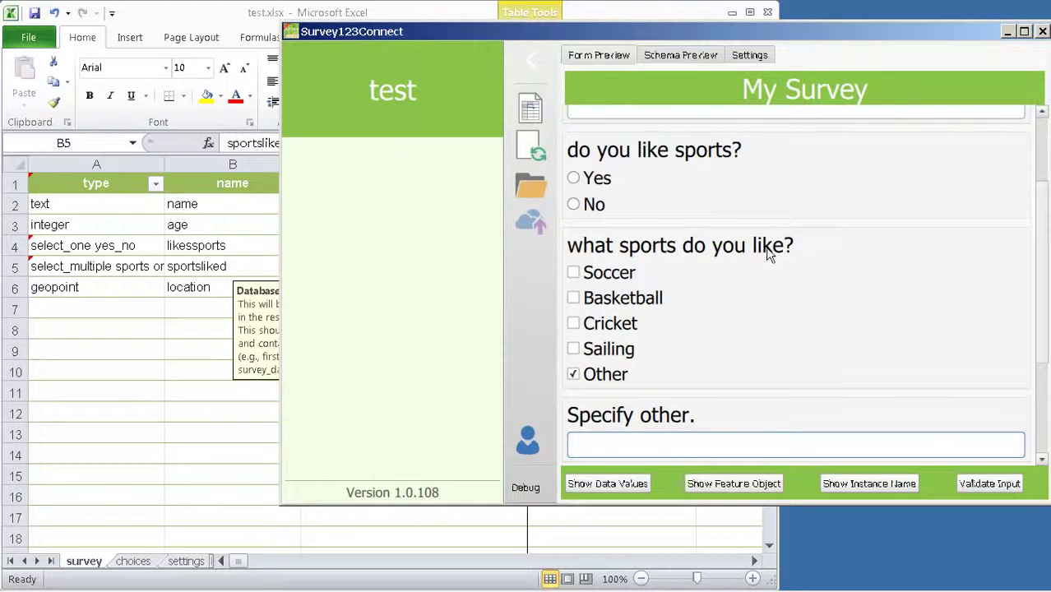
pyautogui.click(573, 205)
# Step: Enter ${likessports}='yes' as the sports question's relevant condition in K5 and save the workbook
pyautogui.click(274, 15)
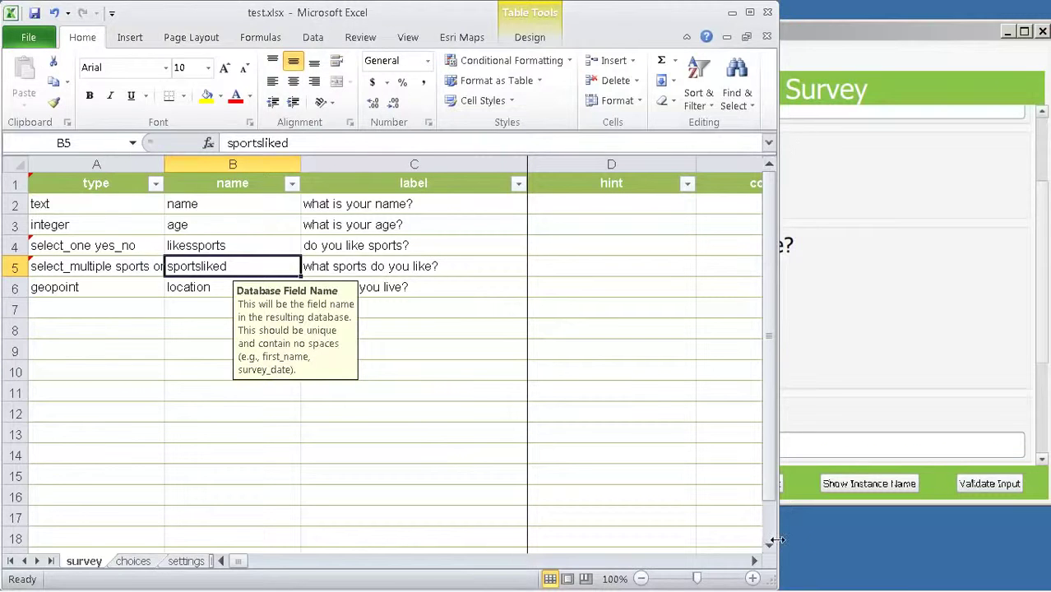
pyautogui.moveTo(777, 544); pyautogui.dragTo(978, 544)
pyautogui.moveTo(321, 564); pyautogui.dragTo(505, 564)
pyautogui.click(611, 183)
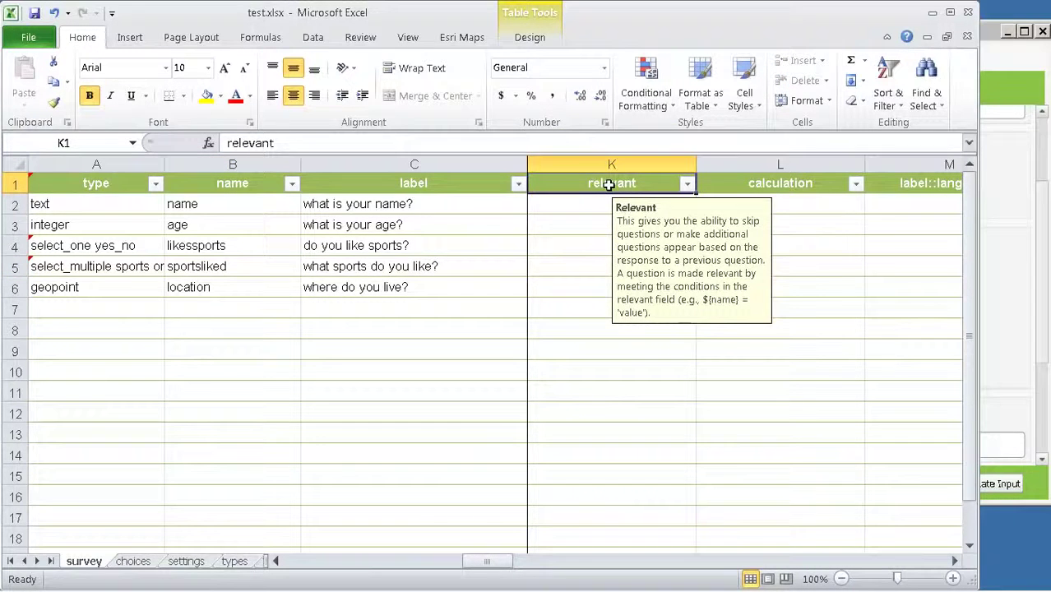
pyautogui.click(15, 266)
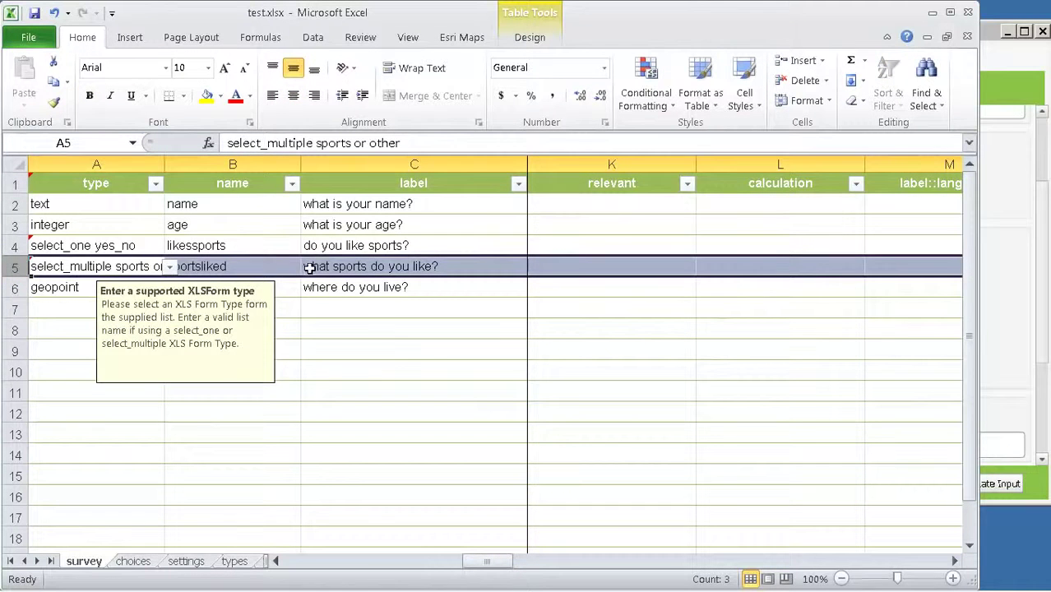
pyautogui.click(557, 270)
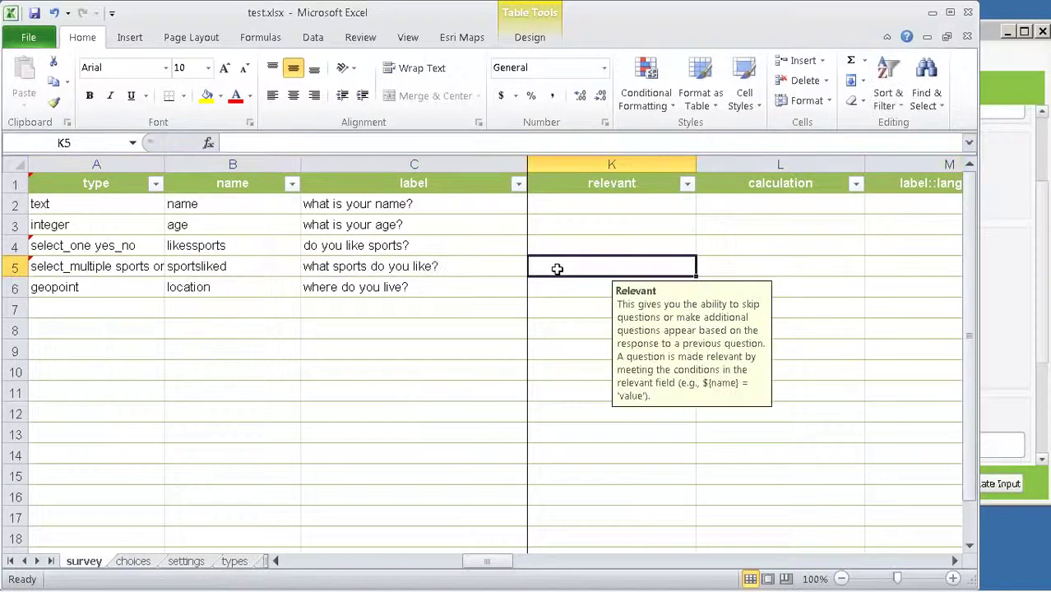
pyautogui.write('$')
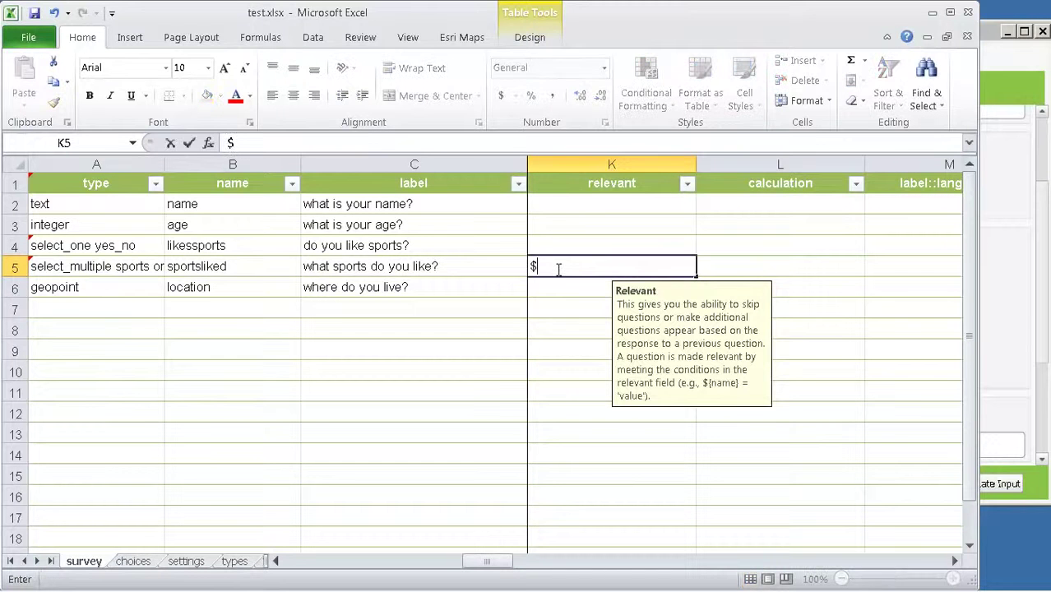
pyautogui.write('{likessports')
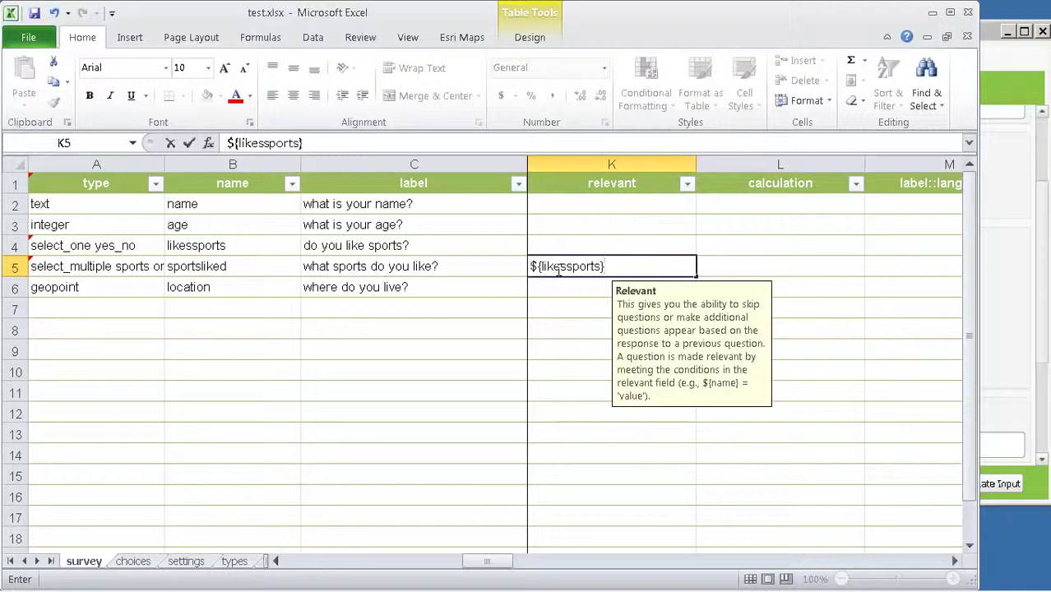
pyautogui.write("}='yes'")
pyautogui.press('Return')
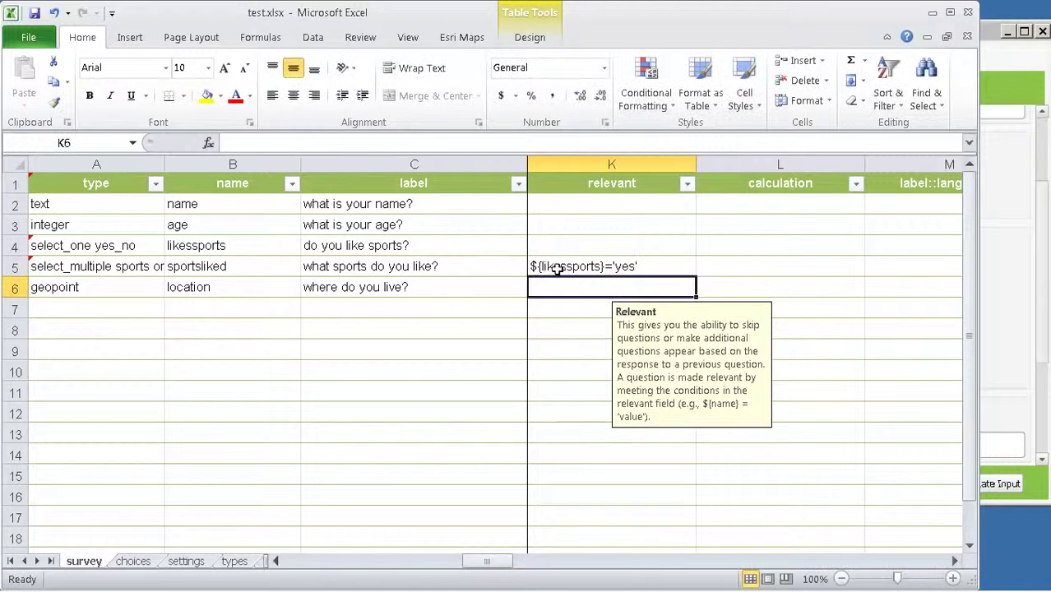
pyautogui.click(33, 16)
# Step: Toggle Yes and No on liking sports to confirm the sports question appears only for Yes, ending on Yes
pyautogui.click(983, 30)
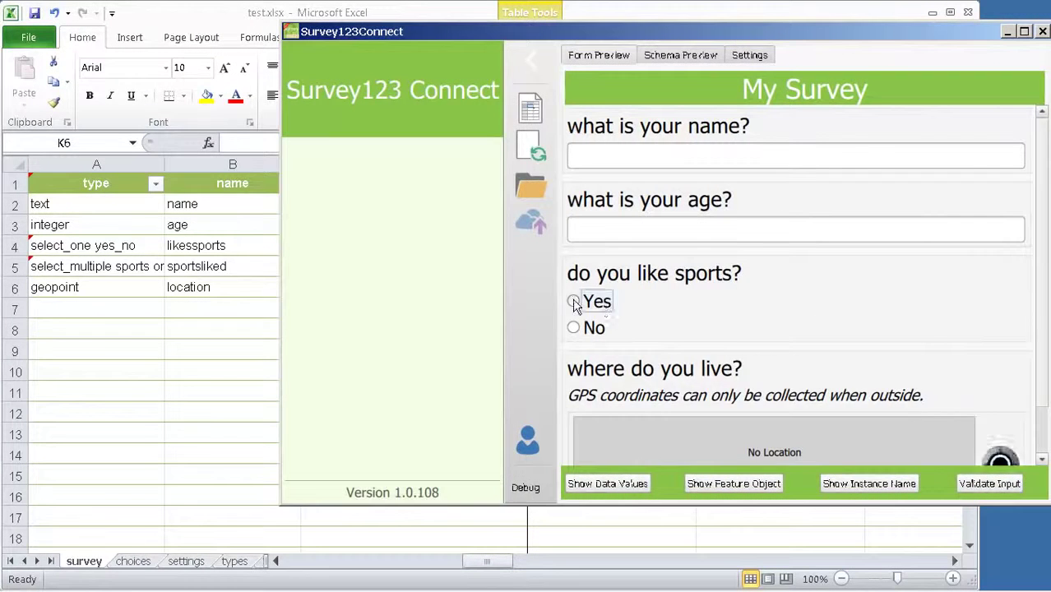
pyautogui.click(574, 303)
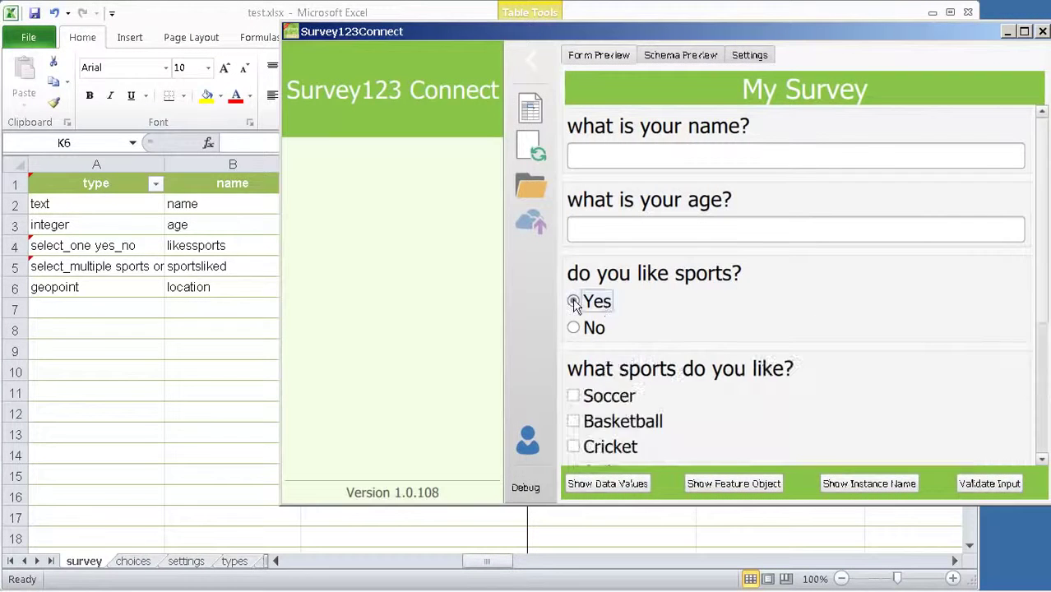
pyautogui.scroll(-1, 612, 309)
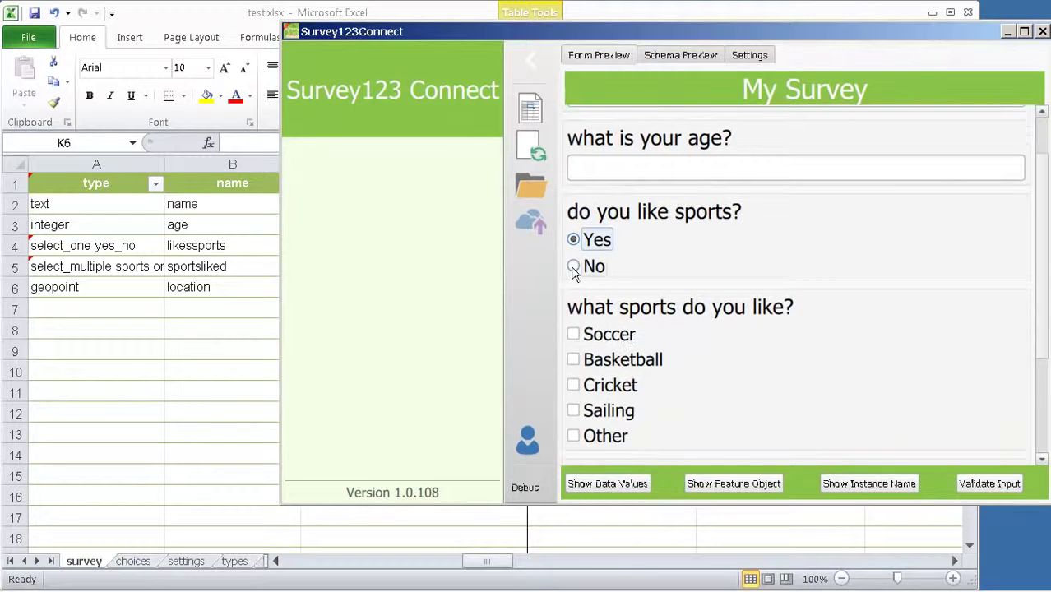
pyautogui.click(573, 268)
pyautogui.click(573, 245)
pyautogui.click(573, 271)
pyautogui.click(574, 245)
pyautogui.click(573, 271)
pyautogui.click(574, 245)
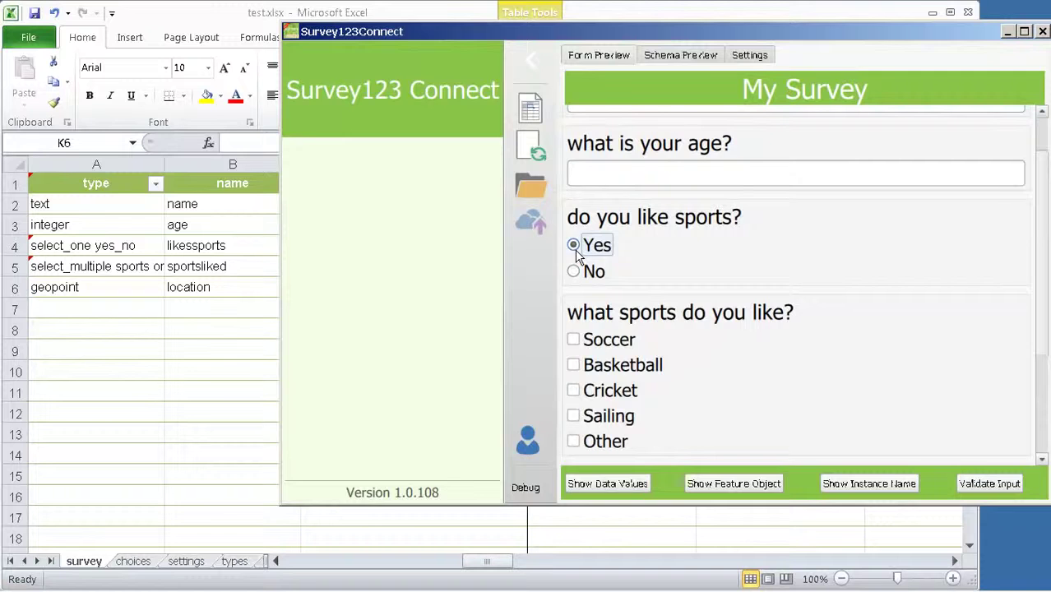
pyautogui.click(441, 13)
pyautogui.moveTo(489, 562); pyautogui.dragTo(289, 556)
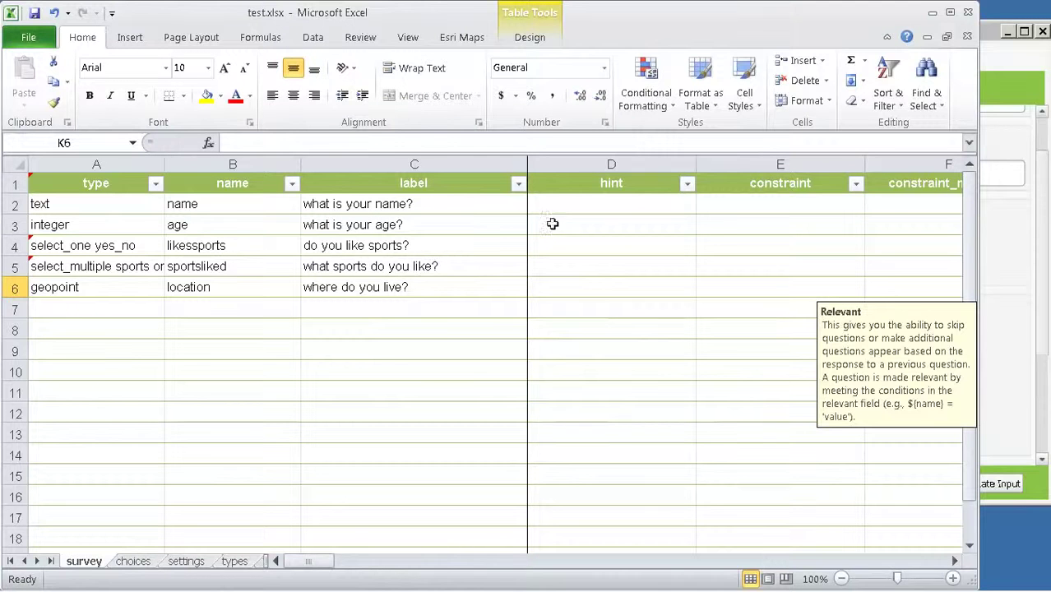
# Step: Give the age question the constraint .>17 with the message 'You must be older than 17'
pyautogui.click(731, 226)
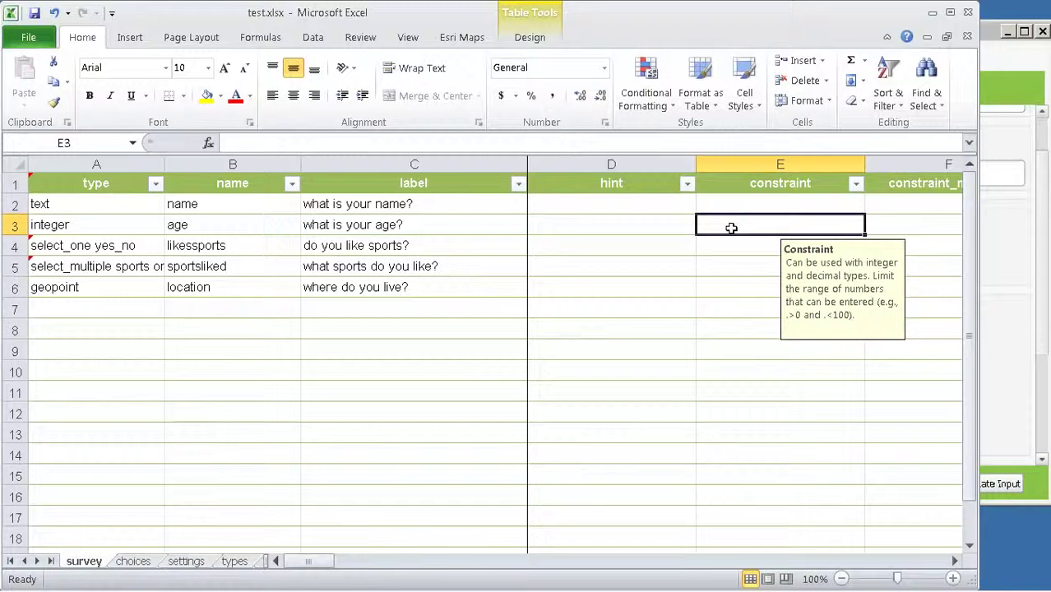
pyautogui.write('.')
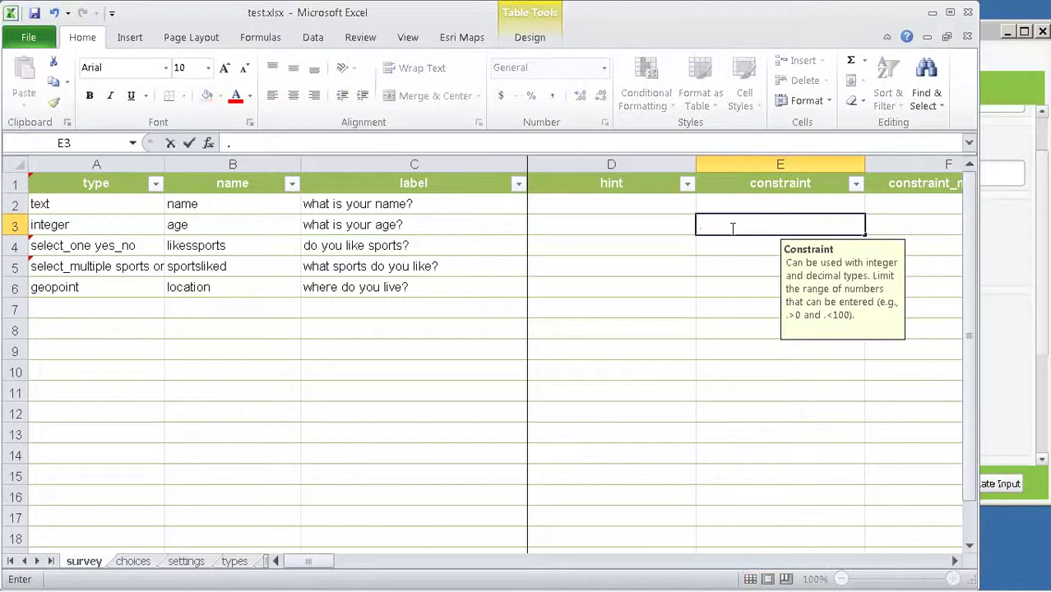
pyautogui.write('>17')
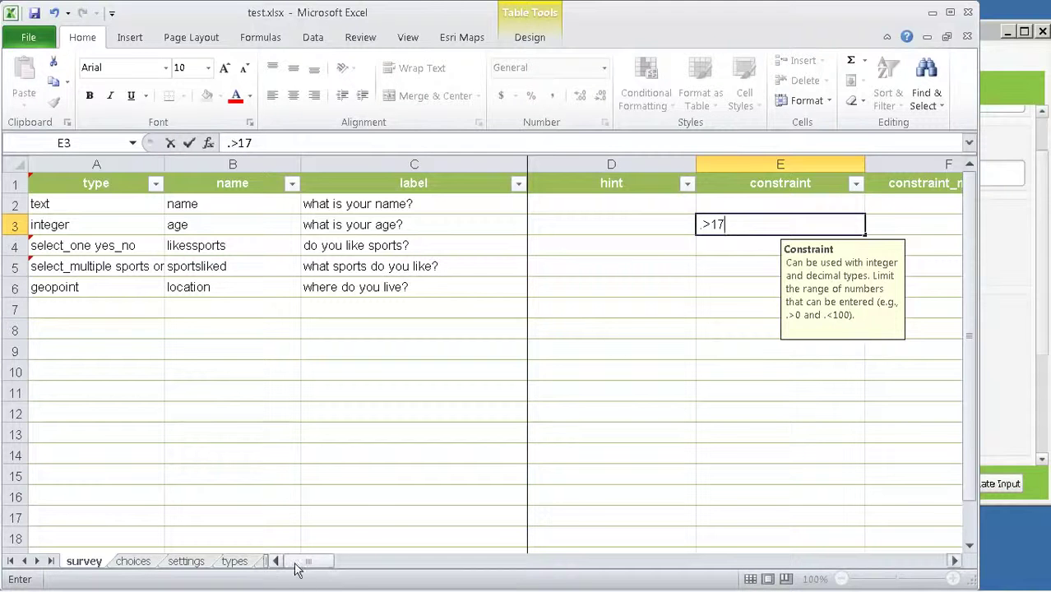
pyautogui.moveTo(309, 561); pyautogui.dragTo(329, 561)
pyautogui.click(730, 225)
pyautogui.write('You must ')
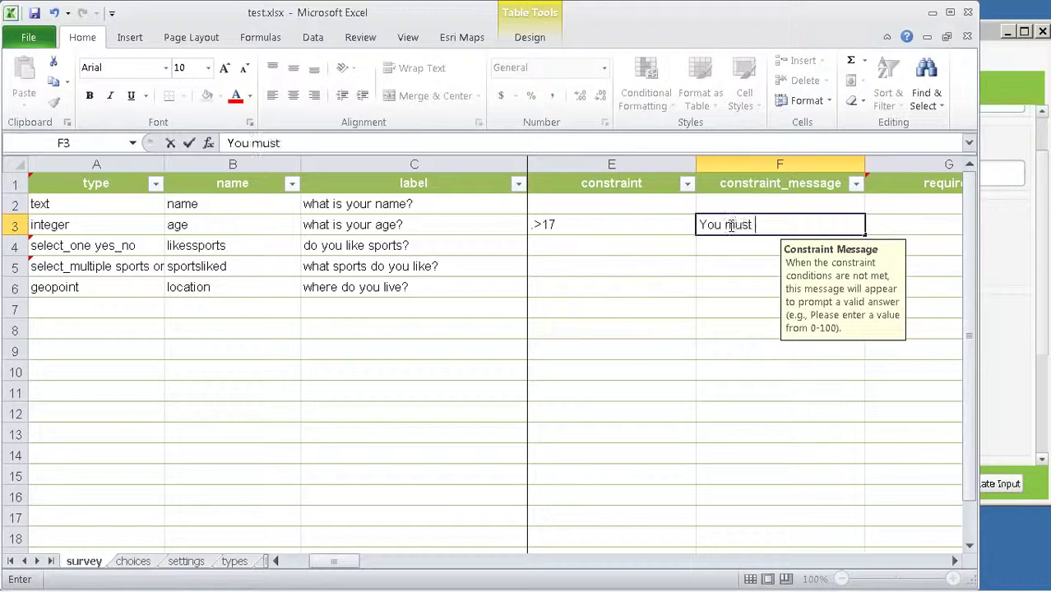
pyautogui.write('be older than ')
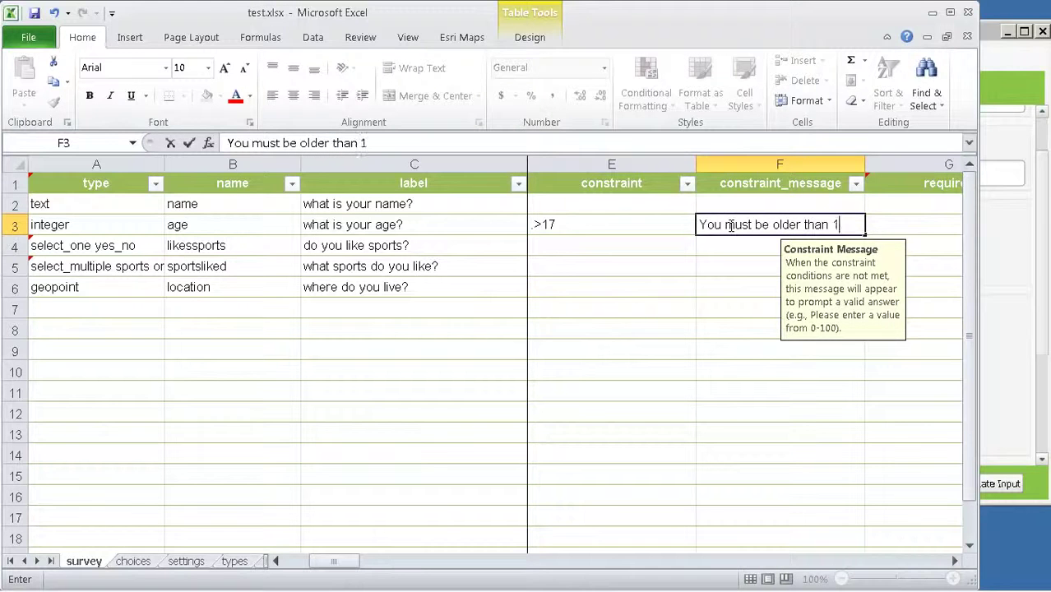
pyautogui.write('17')
pyautogui.press('Return')
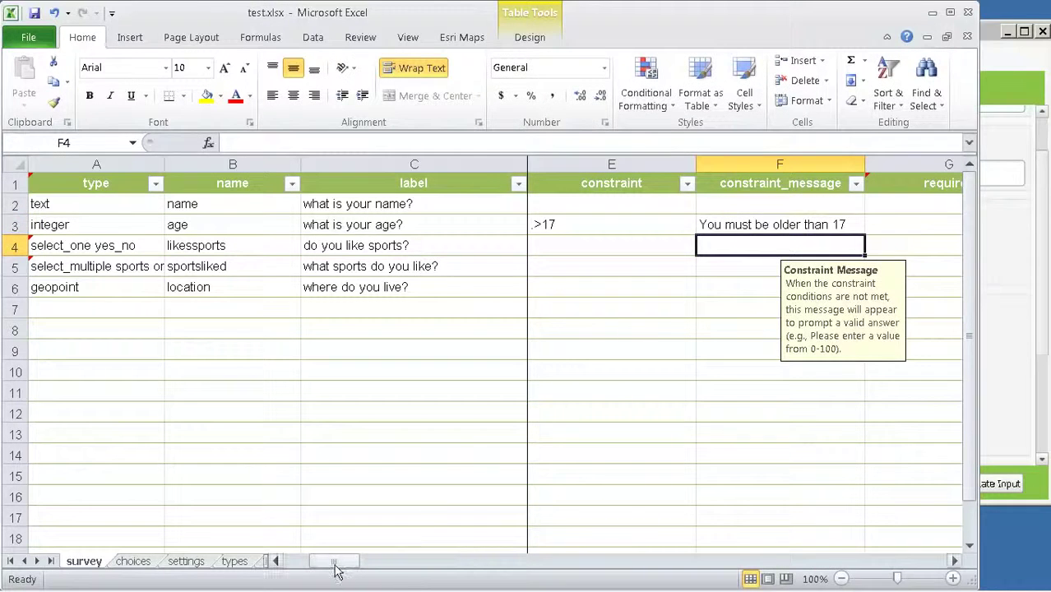
# Step: Set the name question's required column to yes
pyautogui.moveTo(333, 562); pyautogui.dragTo(353, 566)
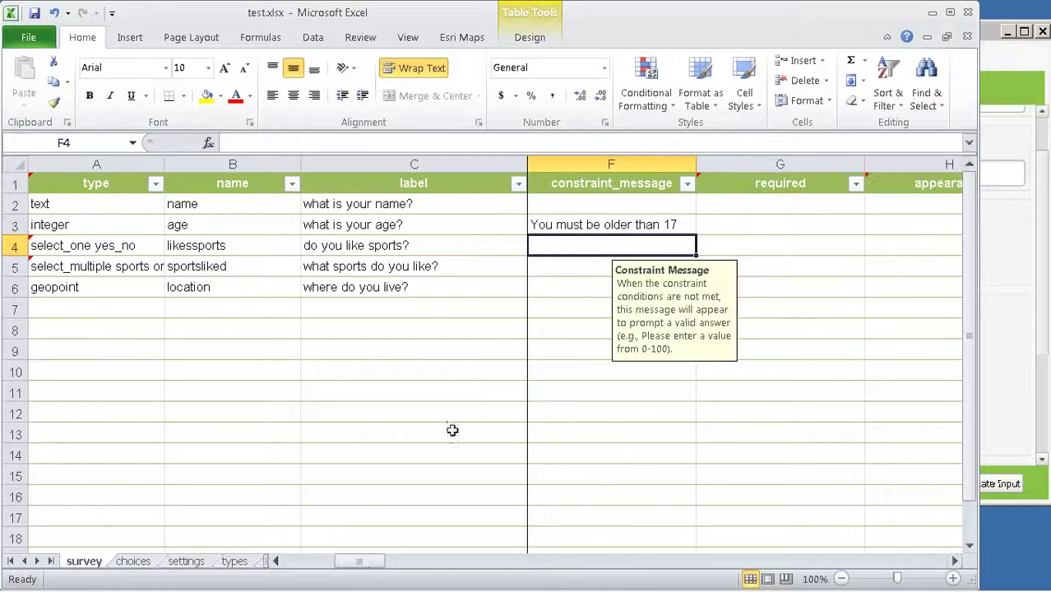
pyautogui.click(727, 207)
pyautogui.click(871, 204)
pyautogui.click(845, 235)
pyautogui.moveTo(359, 563); pyautogui.dragTo(395, 566)
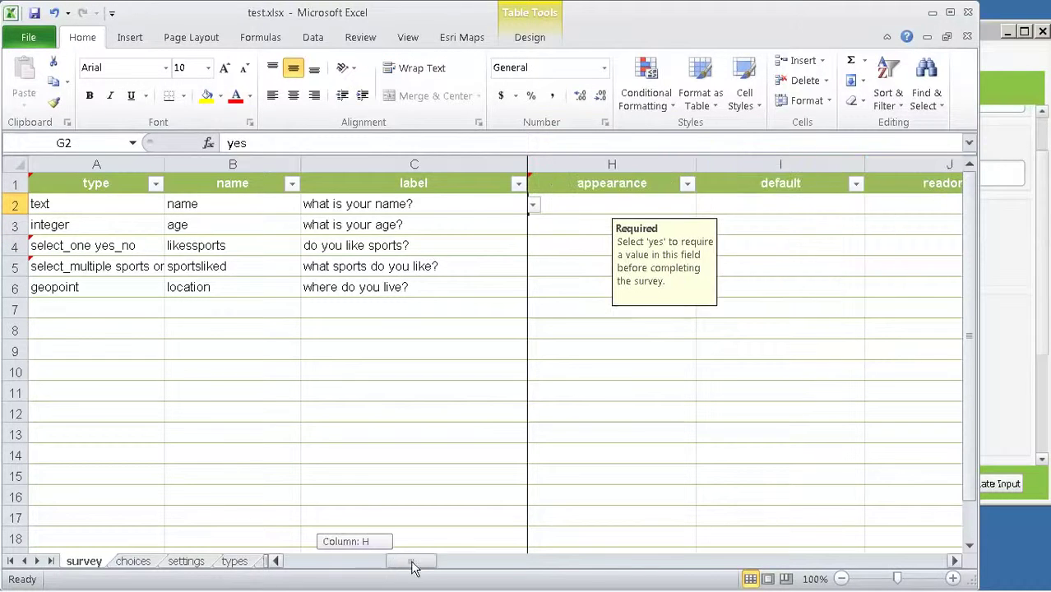
pyautogui.moveTo(414, 567); pyautogui.dragTo(416, 564)
pyautogui.click(727, 205)
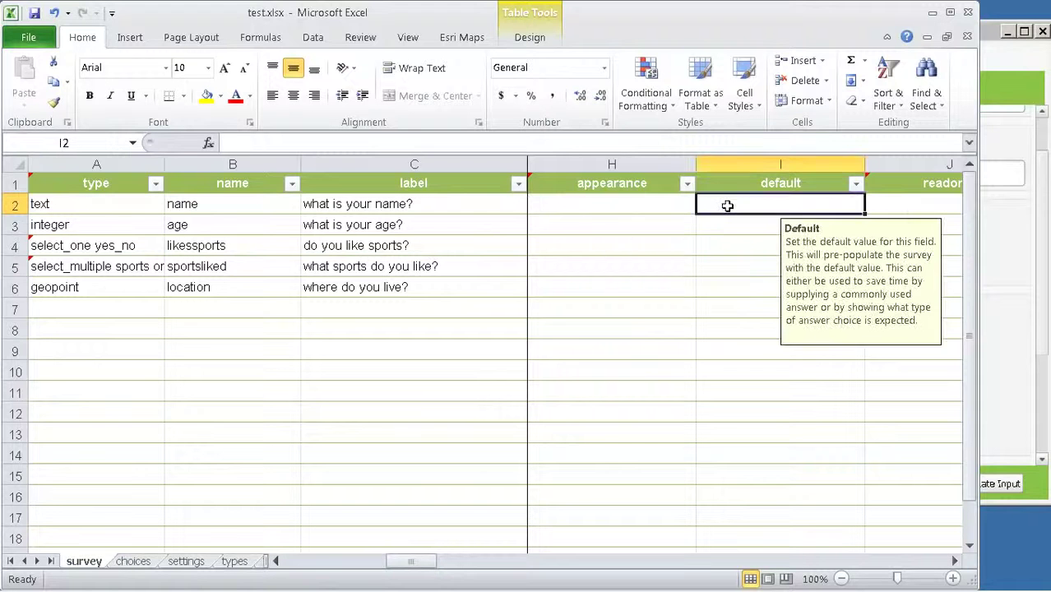
pyautogui.moveTo(410, 562); pyautogui.dragTo(292, 556)
# Step: From My Surveys, open the Get help with XLS Forms page via Create New > Survey123Connect
pyautogui.click(999, 234)
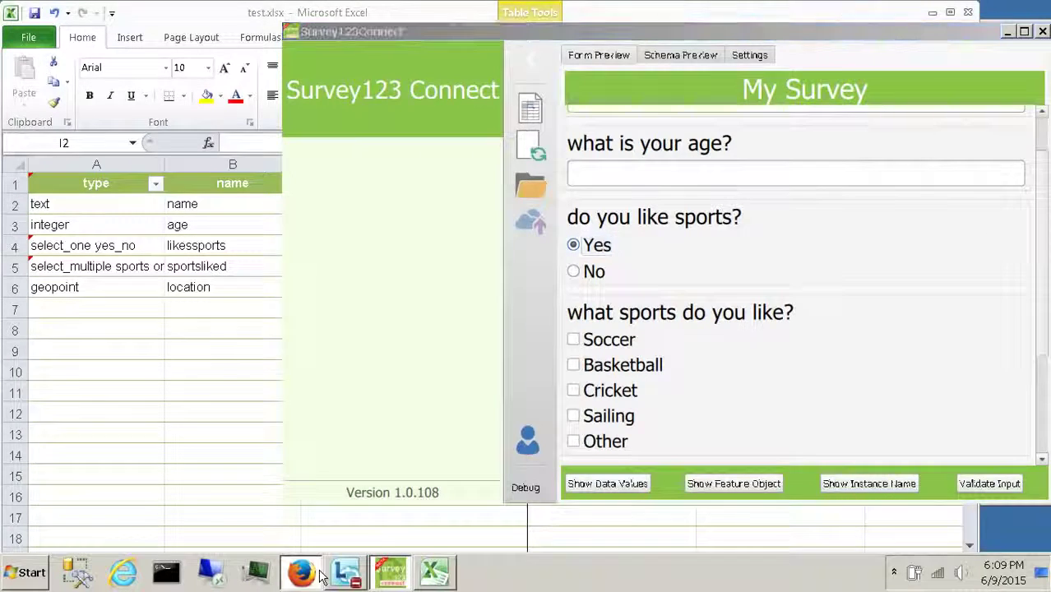
pyautogui.click(311, 576)
pyautogui.click(204, 336)
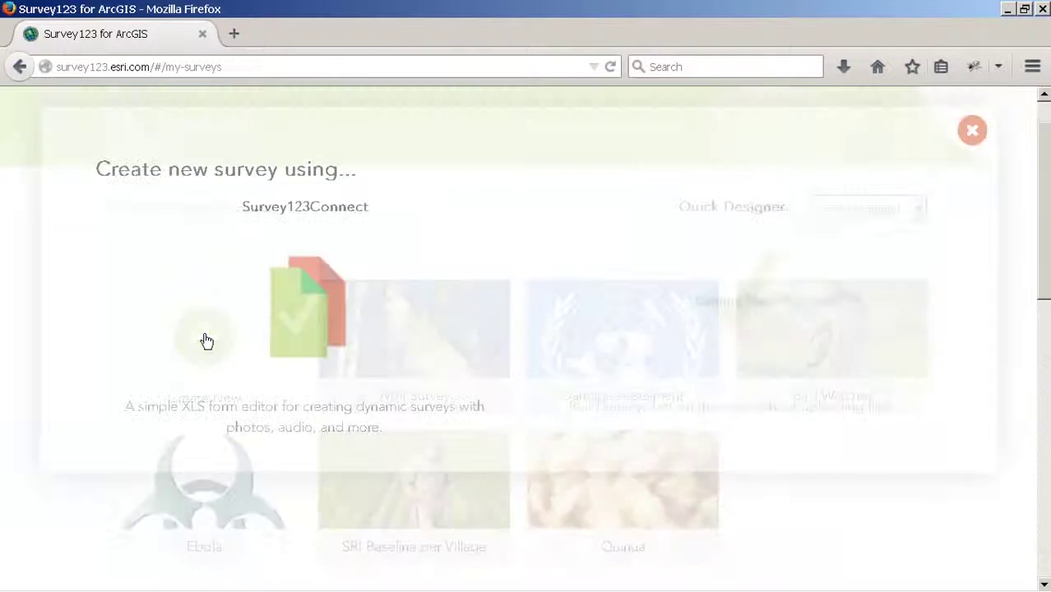
pyautogui.click(296, 319)
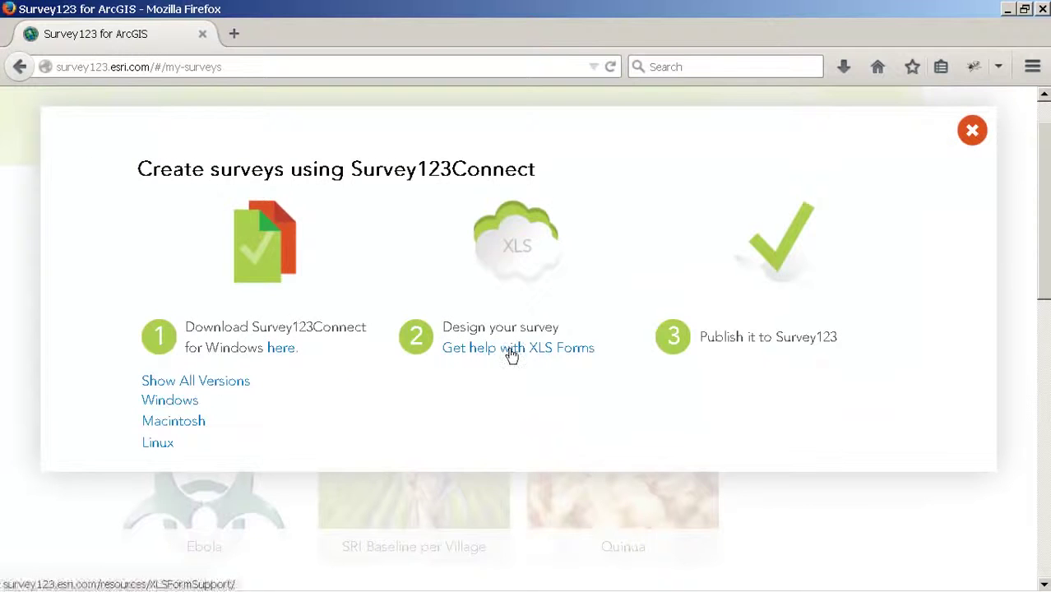
pyautogui.click(510, 352)
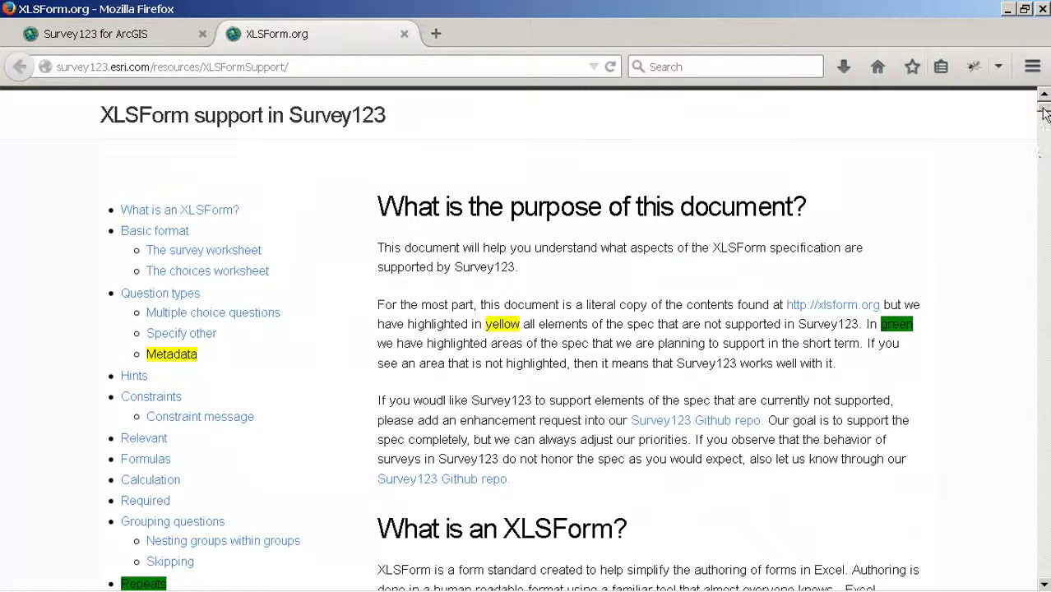
# Step: Browse the help's Question types and Relevant sections, then close the create-surveys panel
pyautogui.click(165, 293)
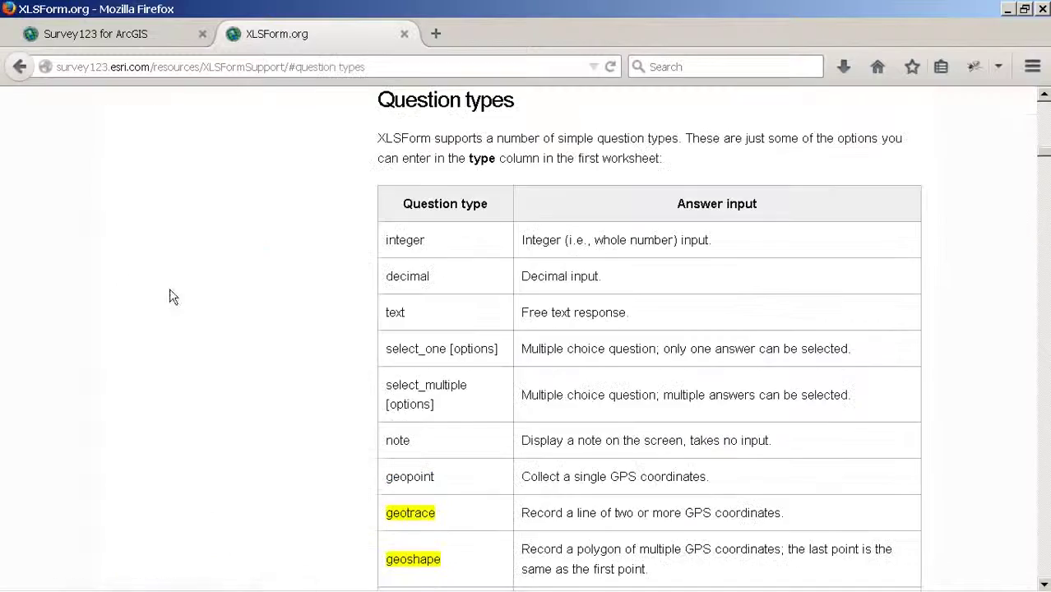
pyautogui.scroll(-5, 453, 371)
pyautogui.scroll(1, 1025, 209)
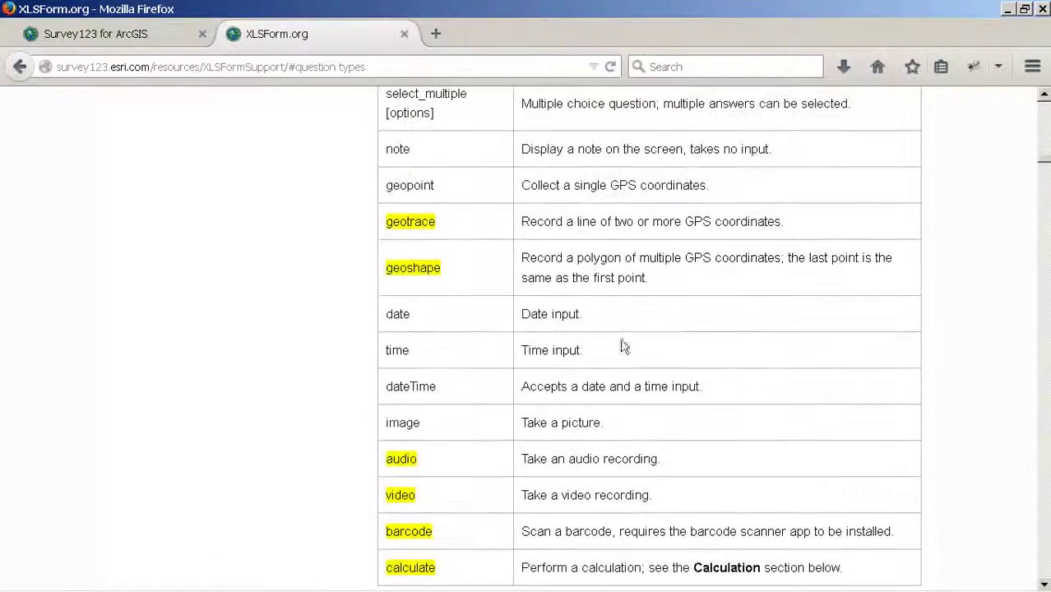
pyautogui.moveTo(1043, 156); pyautogui.dragTo(1043, 106)
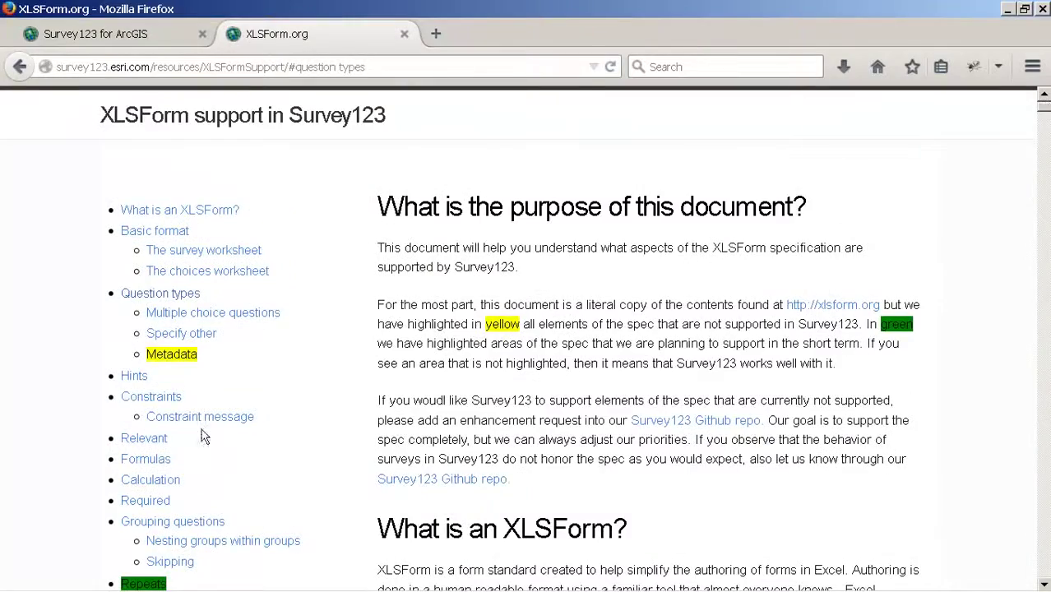
pyautogui.click(153, 438)
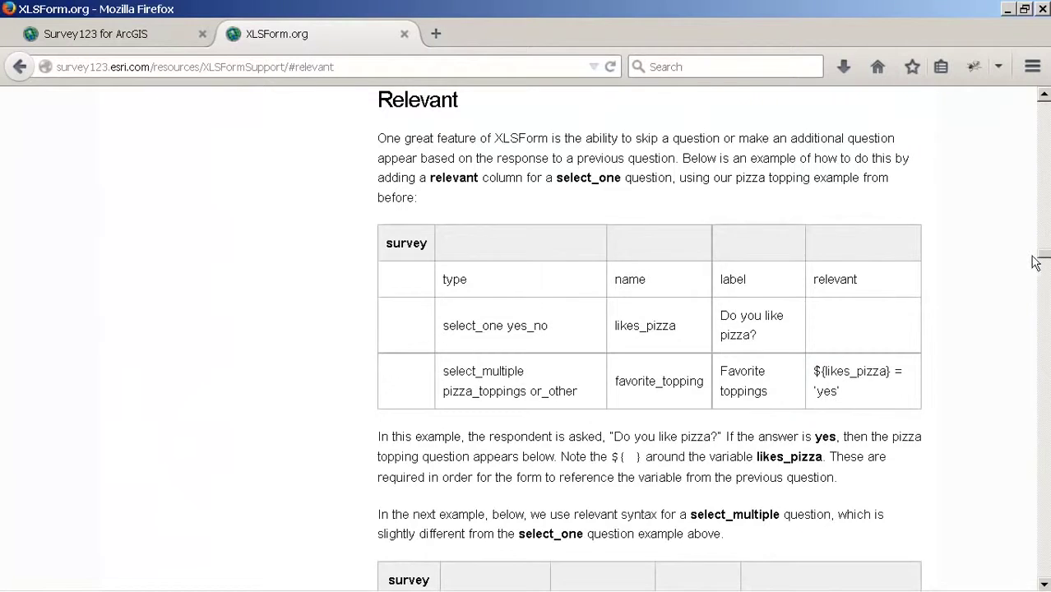
pyautogui.moveTo(1037, 261); pyautogui.dragTo(1046, 115)
pyautogui.scroll(3, 451, 312)
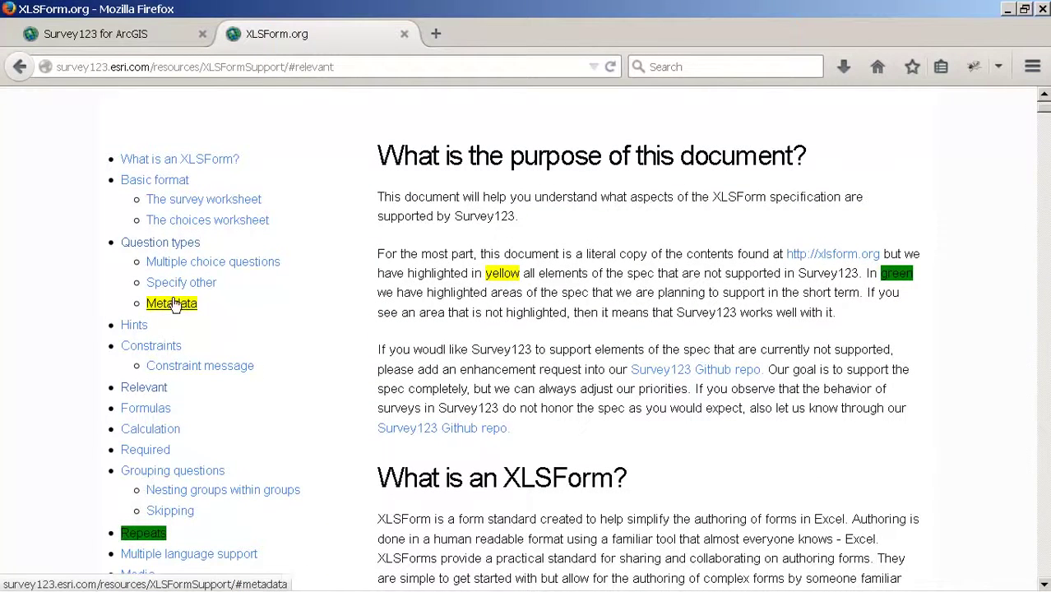
pyautogui.scroll(-3, 303, 363)
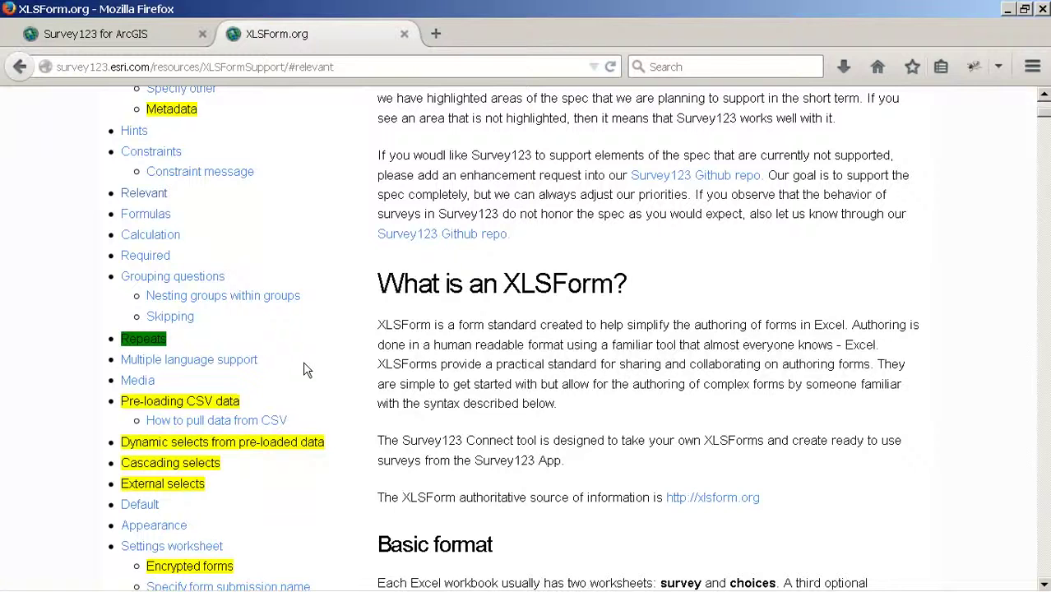
pyautogui.scroll(2, 303, 369)
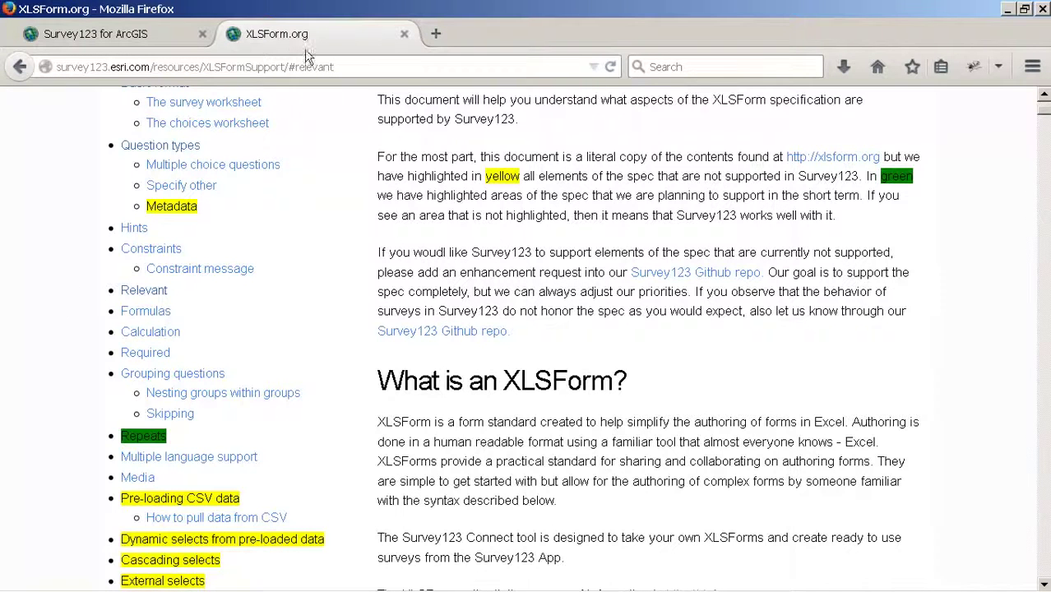
pyautogui.click(158, 33)
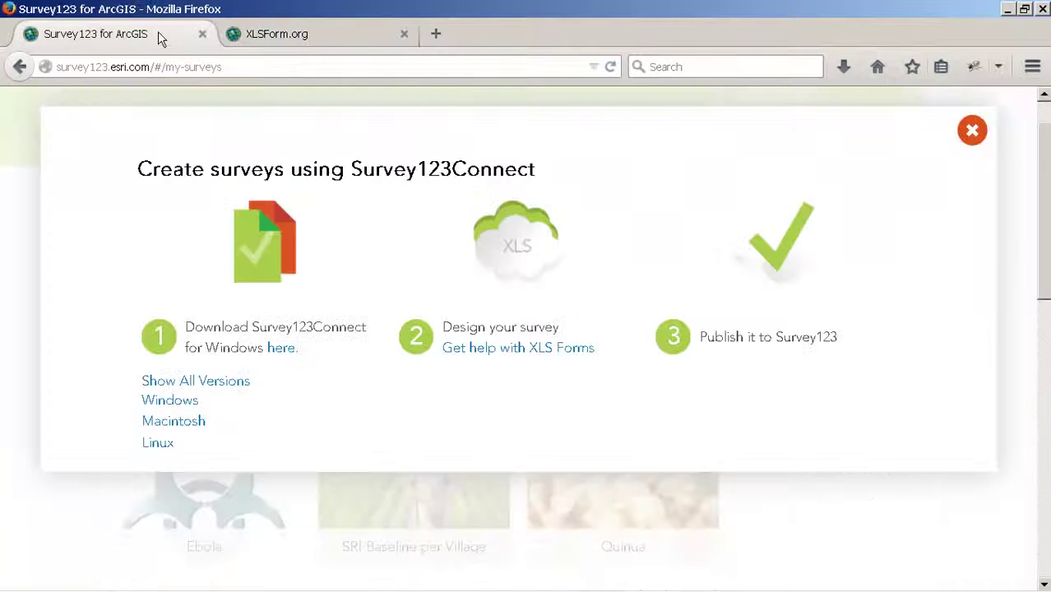
pyautogui.click(972, 130)
# Step: Sign in to ArcGIS Online in Survey123 Connect with the account username and password
pyautogui.click(1007, 9)
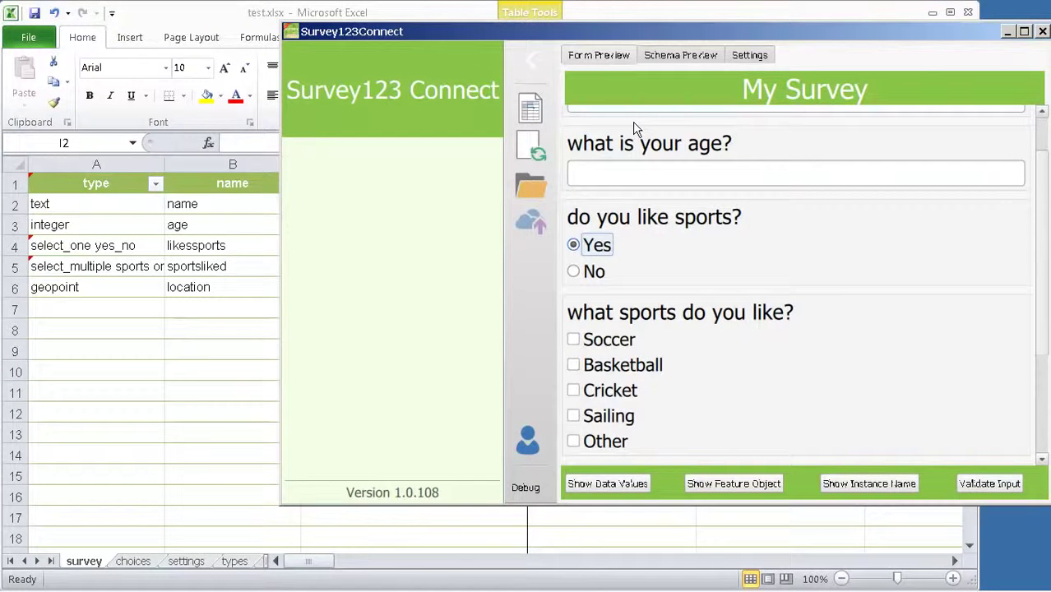
pyautogui.click(527, 442)
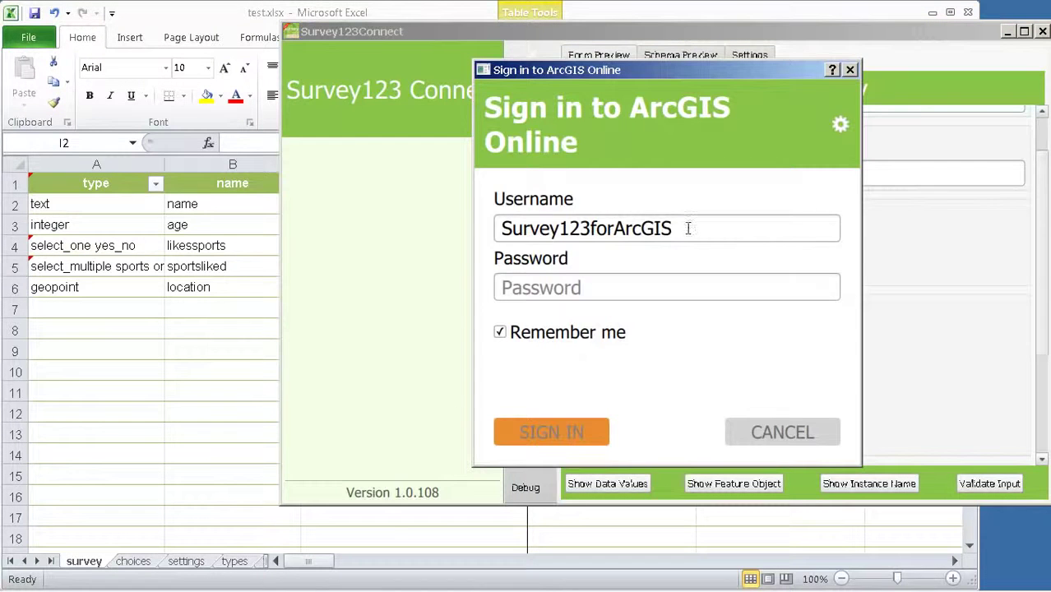
pyautogui.moveTo(689, 228); pyautogui.dragTo(364, 204)
pyautogui.write('Ismael')
pyautogui.press('Tab')
pyautogui.write('•••••••••••')
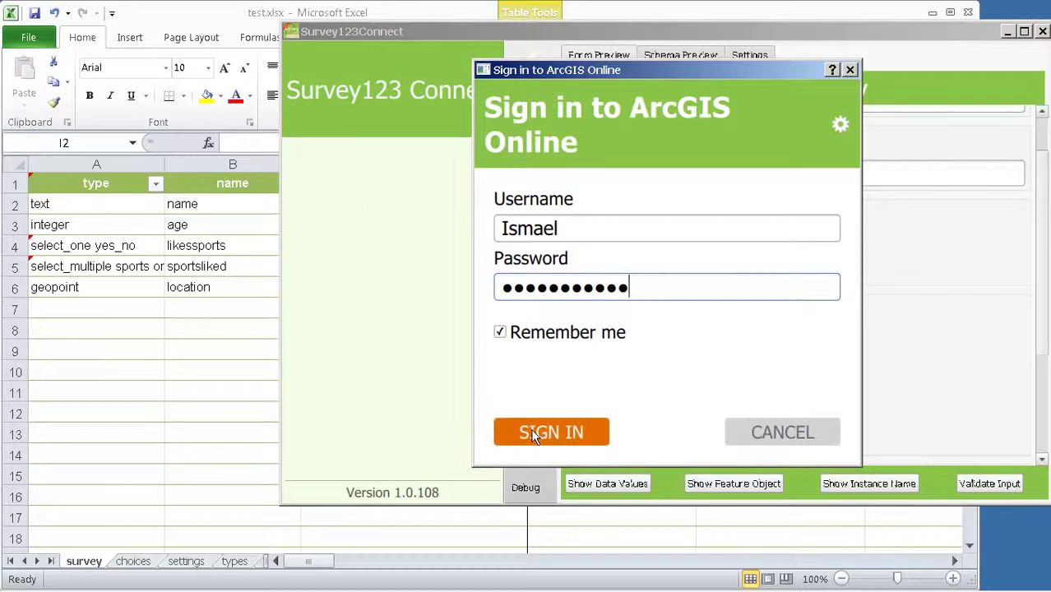
pyautogui.click(533, 436)
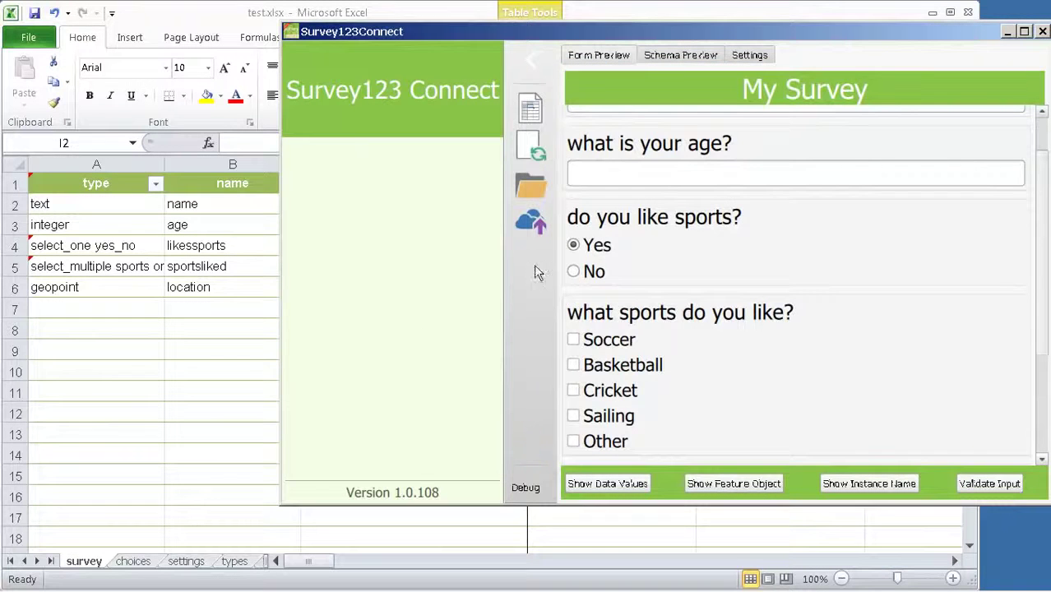
# Step: Publish the test survey with all default publishing options checked, then minimize Excel to watch progress
pyautogui.click(533, 224)
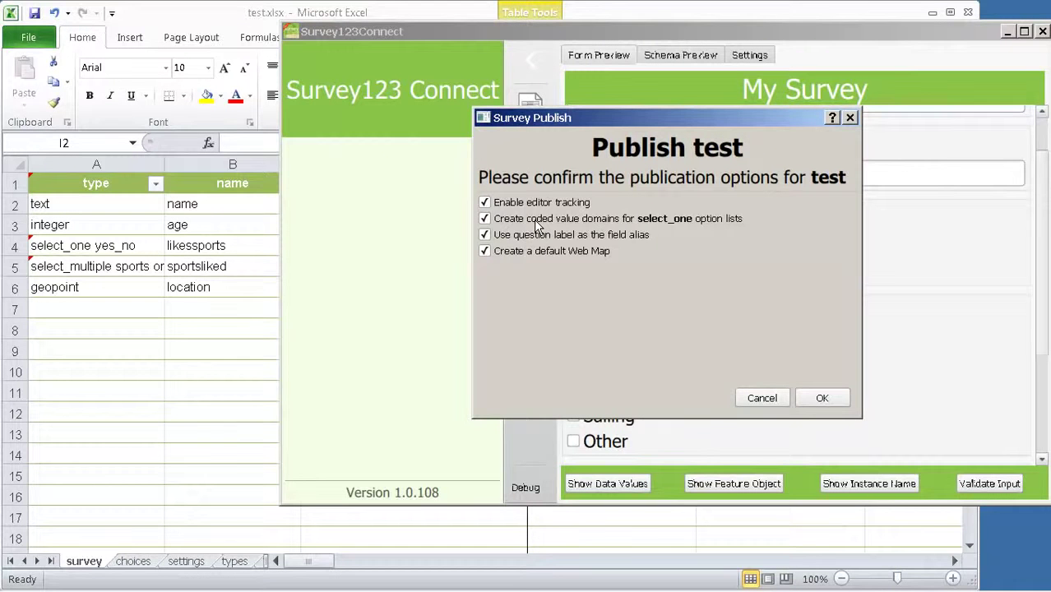
pyautogui.click(822, 397)
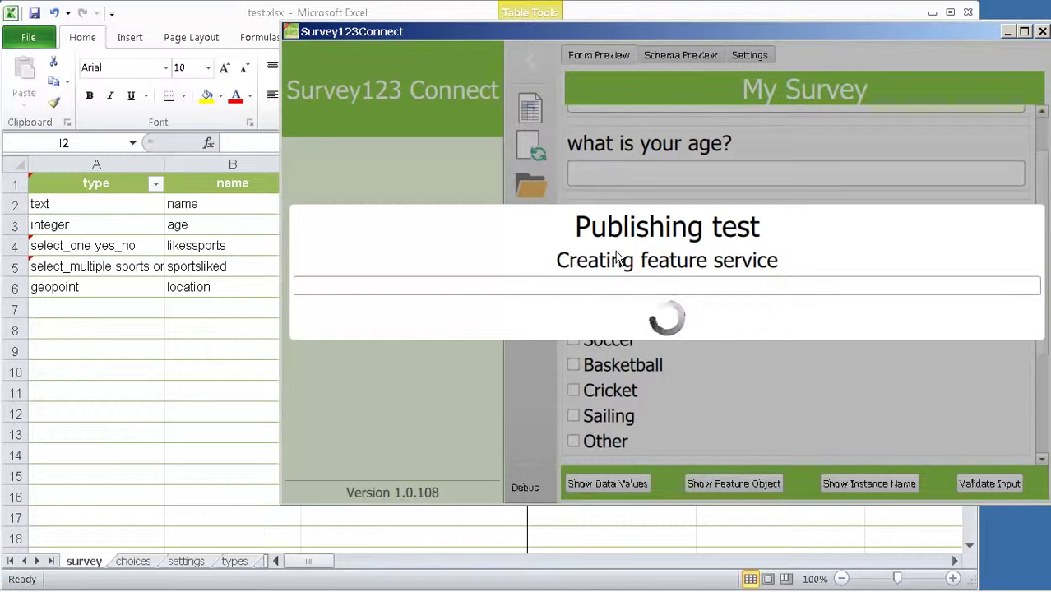
pyautogui.click(220, 17)
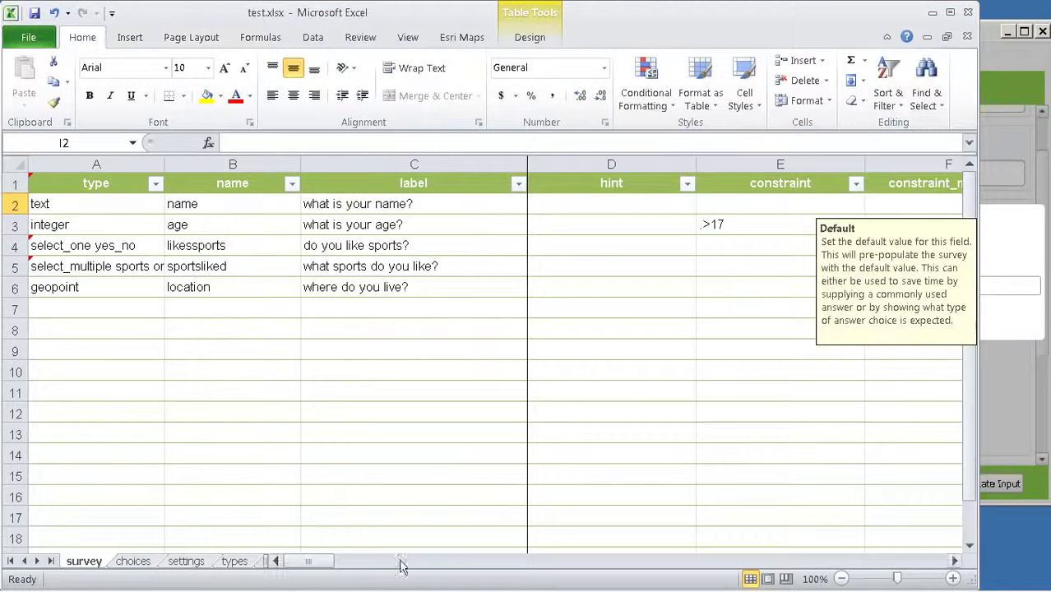
pyautogui.moveTo(319, 564)
pyautogui.mouseDown()
pyautogui.moveTo(347, 564)
pyautogui.moveTo(319, 564)
pyautogui.mouseUp()
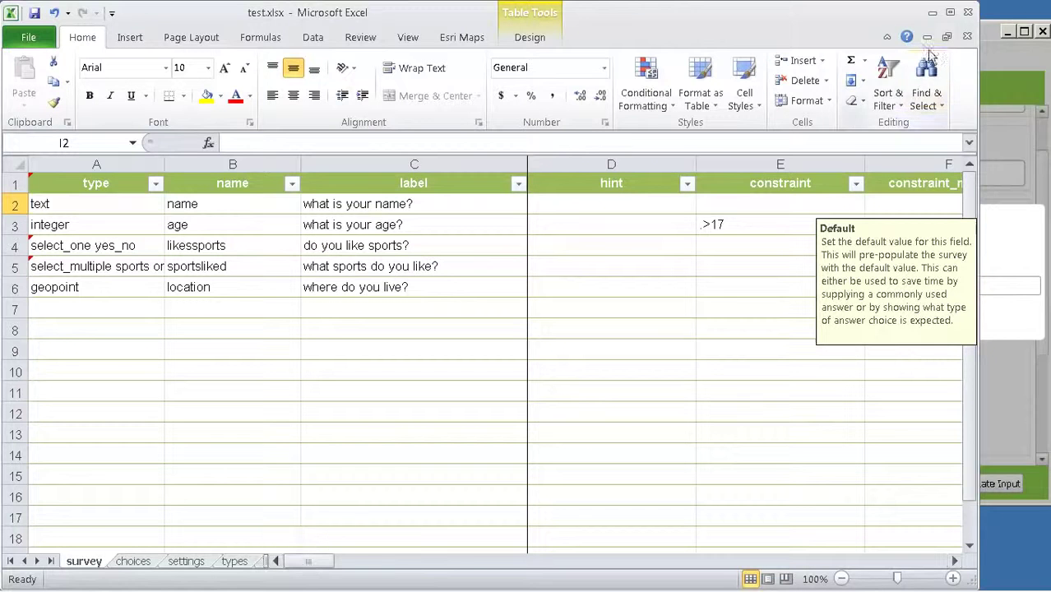
pyautogui.click(931, 12)
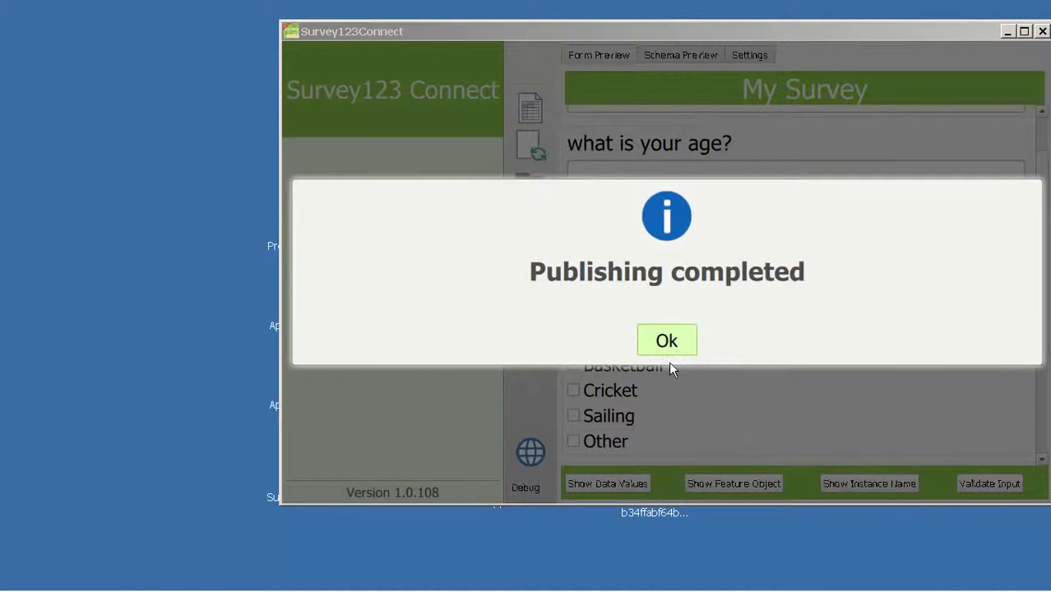
# Step: Reload My Surveys in Firefox so the newly published test survey card appears
pyautogui.moveTo(359, 589)
pyautogui.click(301, 573)
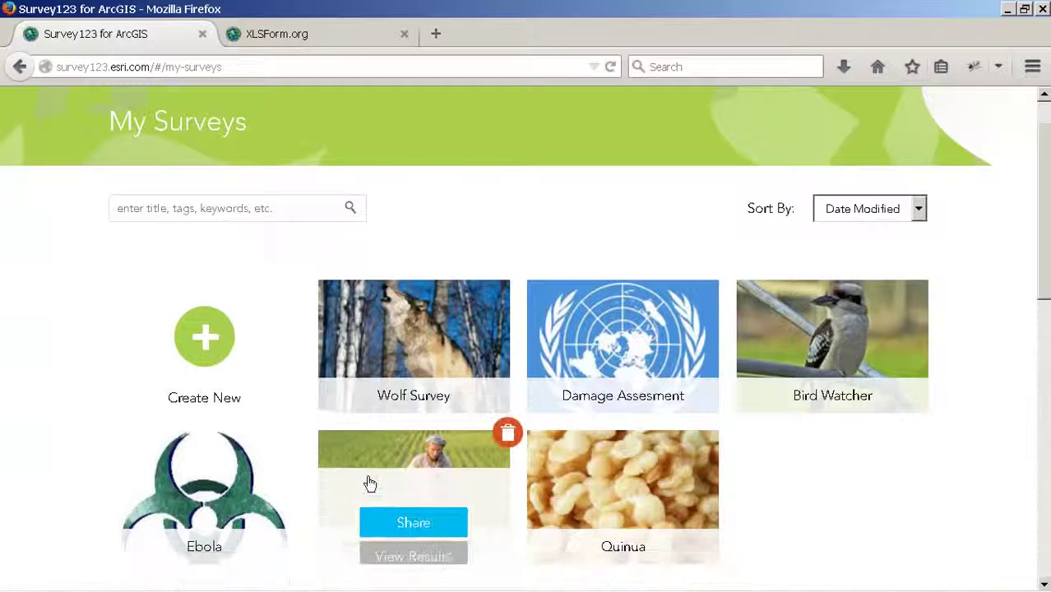
pyautogui.press('F5')
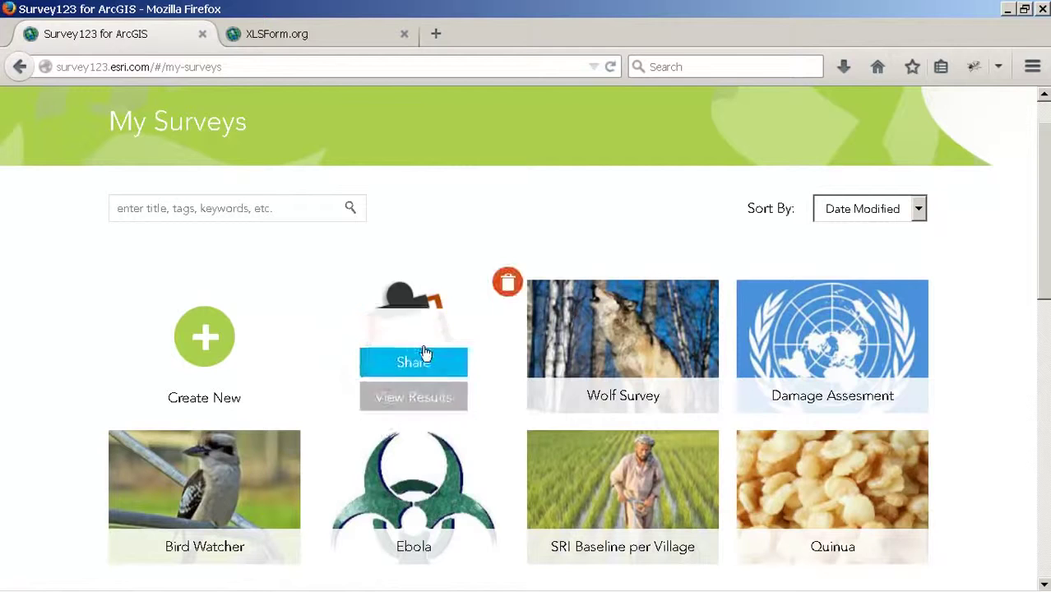
pyautogui.moveTo(485, 557)
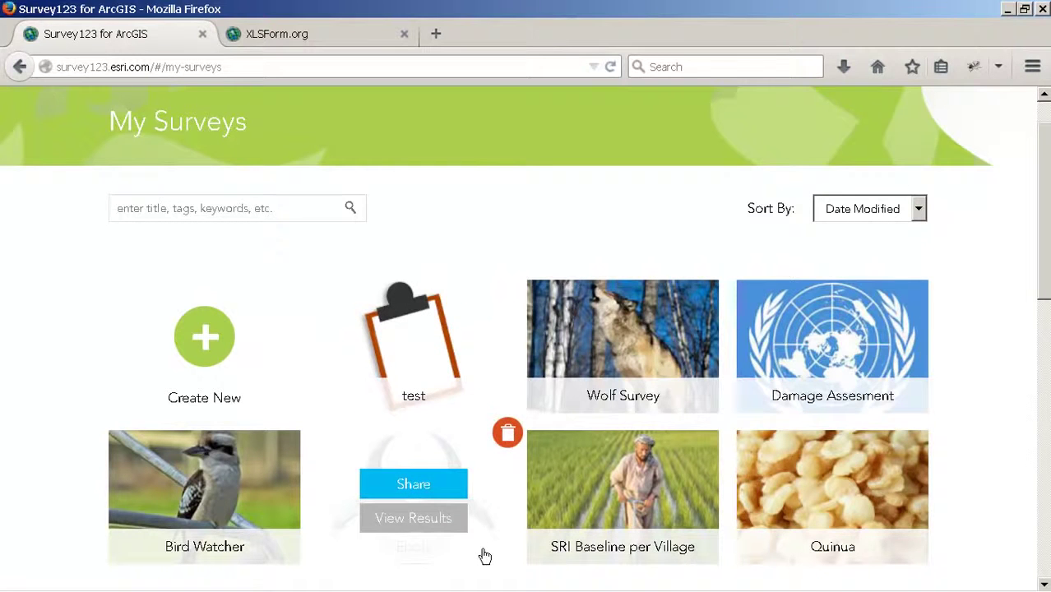
pyautogui.moveTo(482, 364)
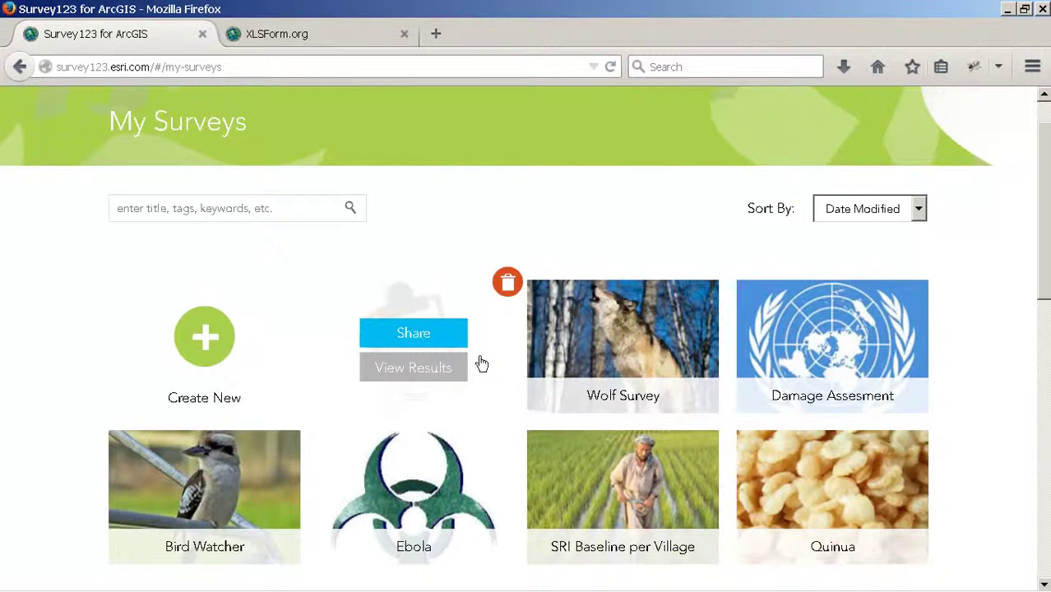
# Step: Share the test survey with members of the Survey123 Samples group and close the sharing settings
pyautogui.click(408, 334)
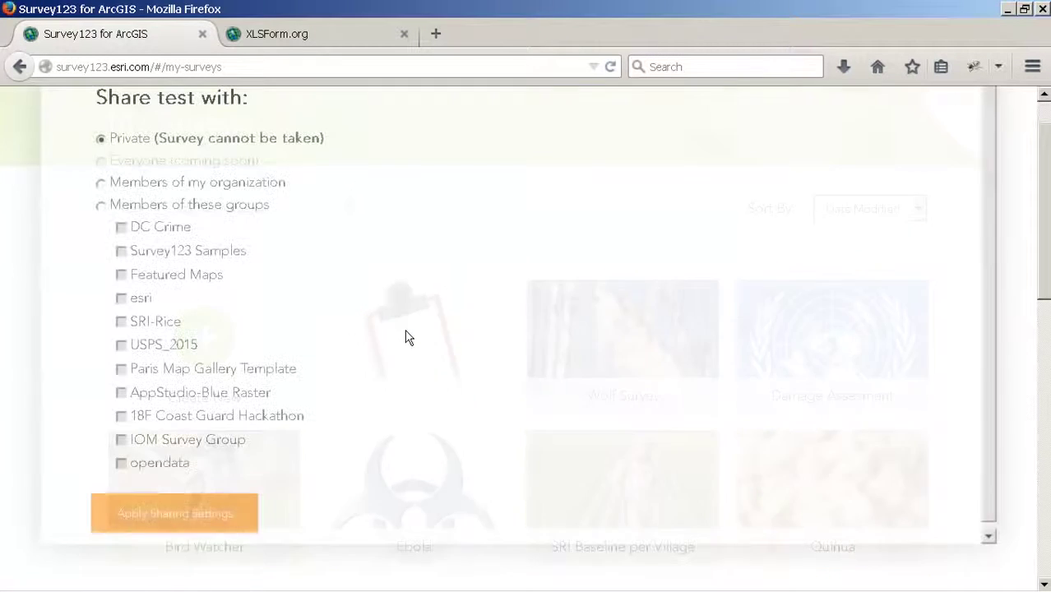
pyautogui.moveTo(1046, 285); pyautogui.dragTo(1046, 246)
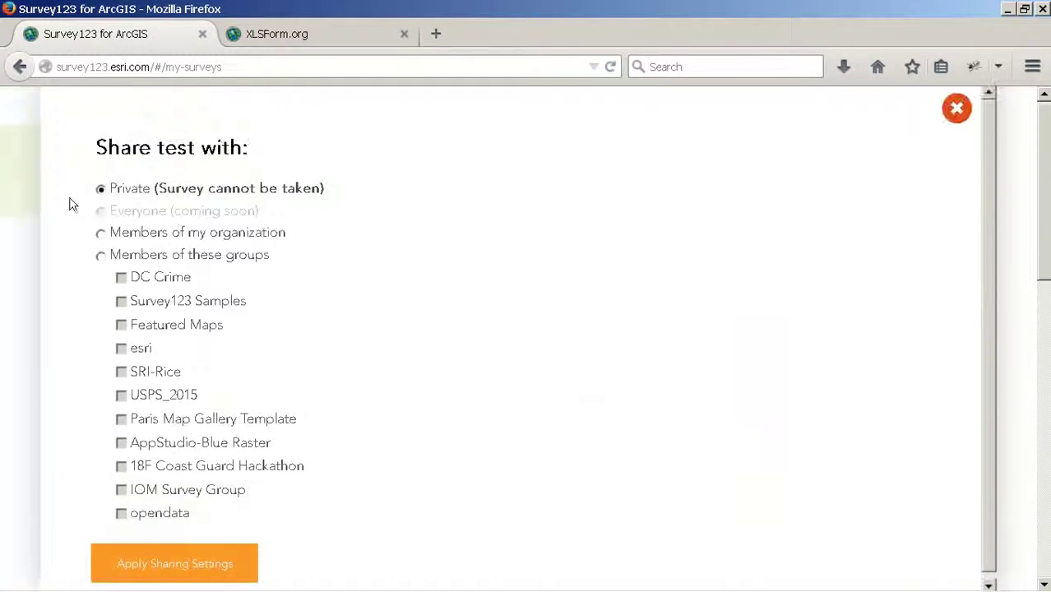
pyautogui.click(100, 255)
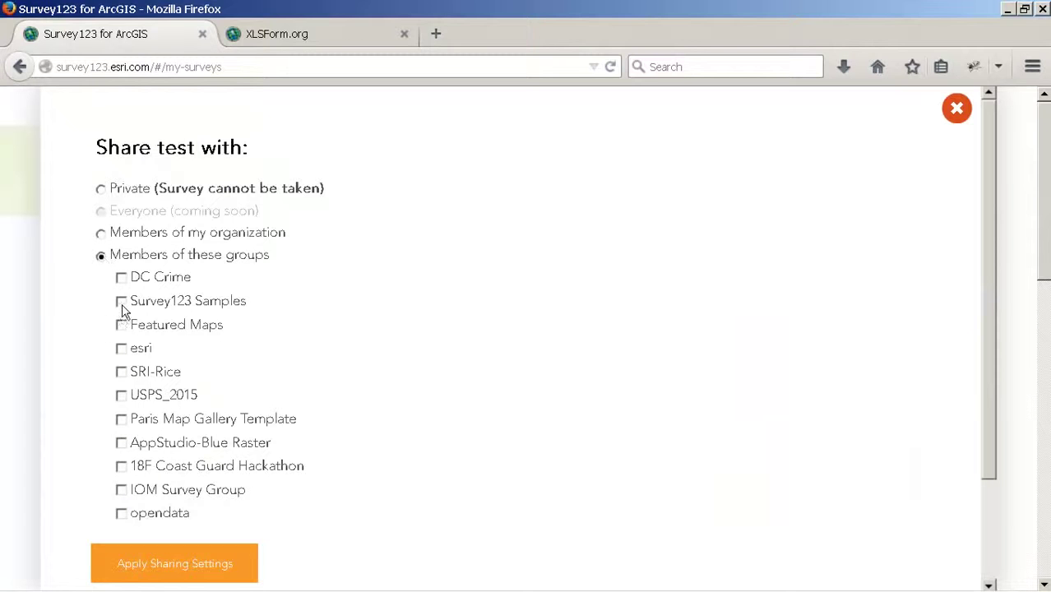
pyautogui.click(197, 566)
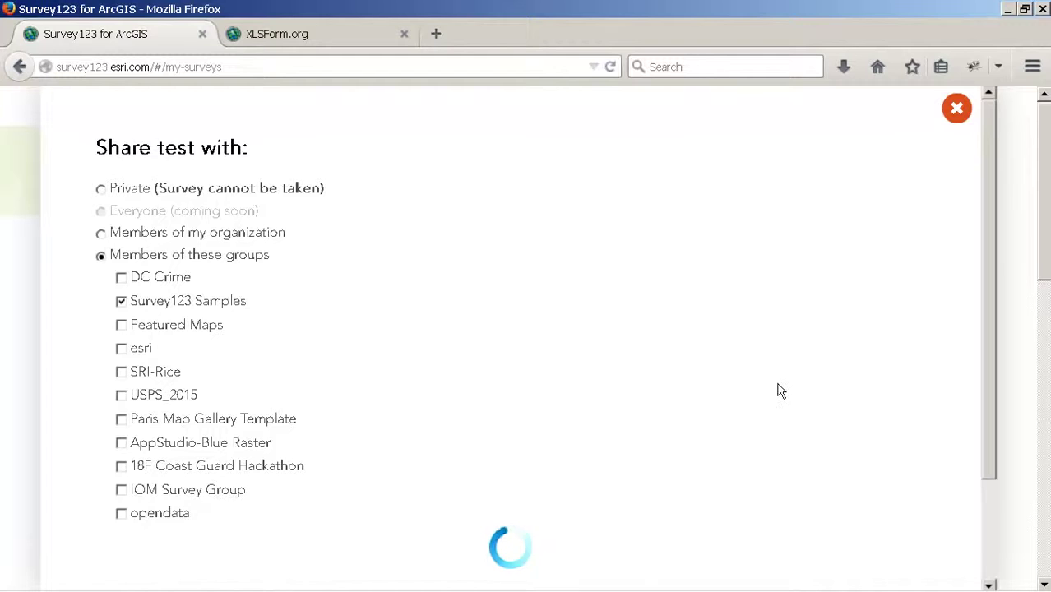
pyautogui.scroll(-3, 1011, 280)
pyautogui.scroll(-3, 1006, 319)
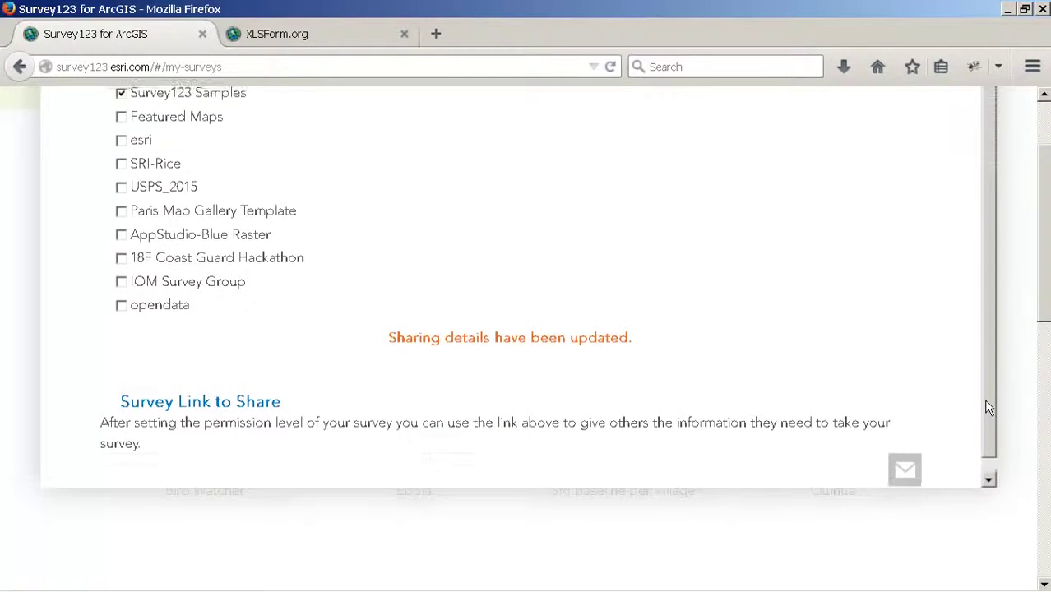
pyautogui.scroll(2, 984, 386)
pyautogui.scroll(1, 1027, 294)
pyautogui.scroll(3, 1044, 270)
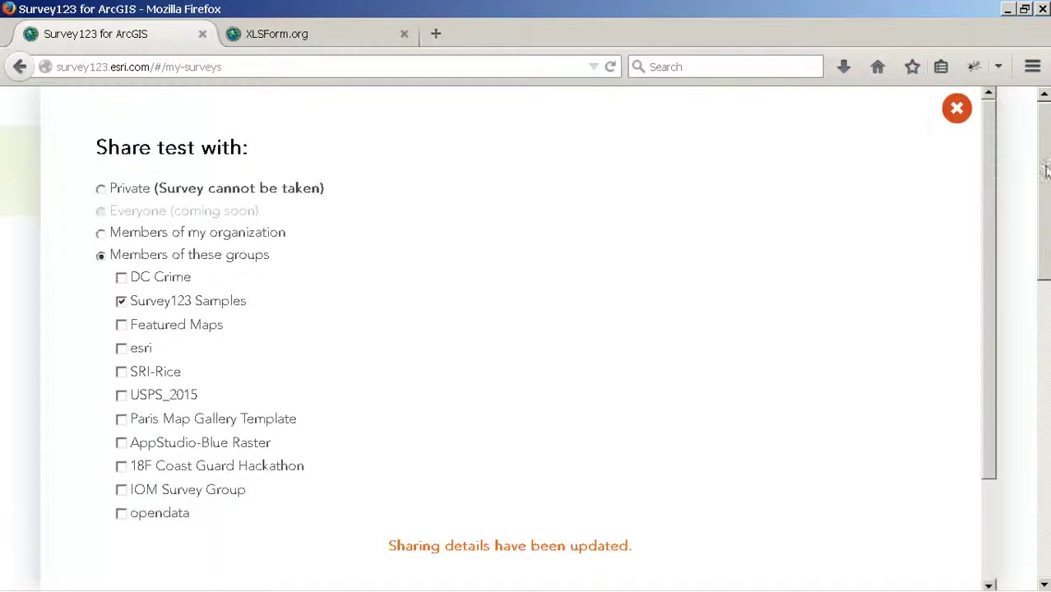
pyautogui.click(954, 108)
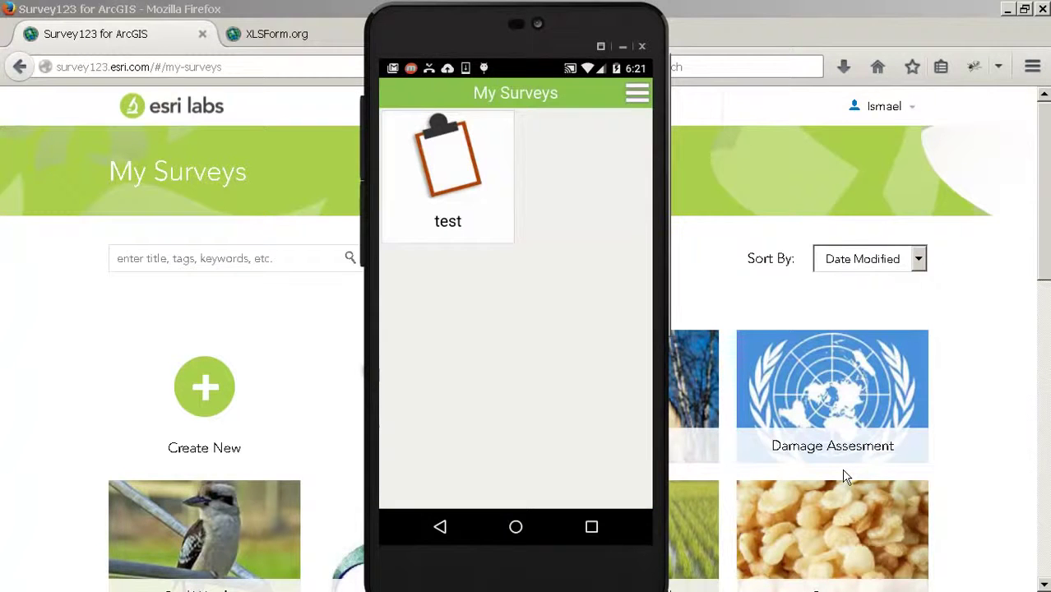
# Step: Hide the phone mirror and AutoPlay prompt, then open the test survey's results
pyautogui.click(623, 46)
pyautogui.click(658, 64)
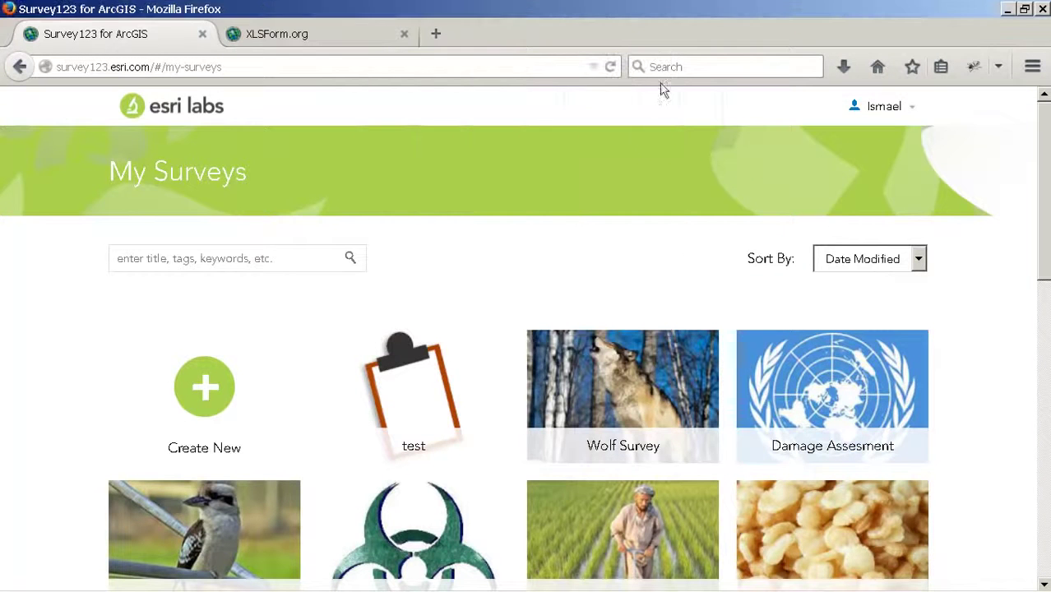
pyautogui.moveTo(428, 431)
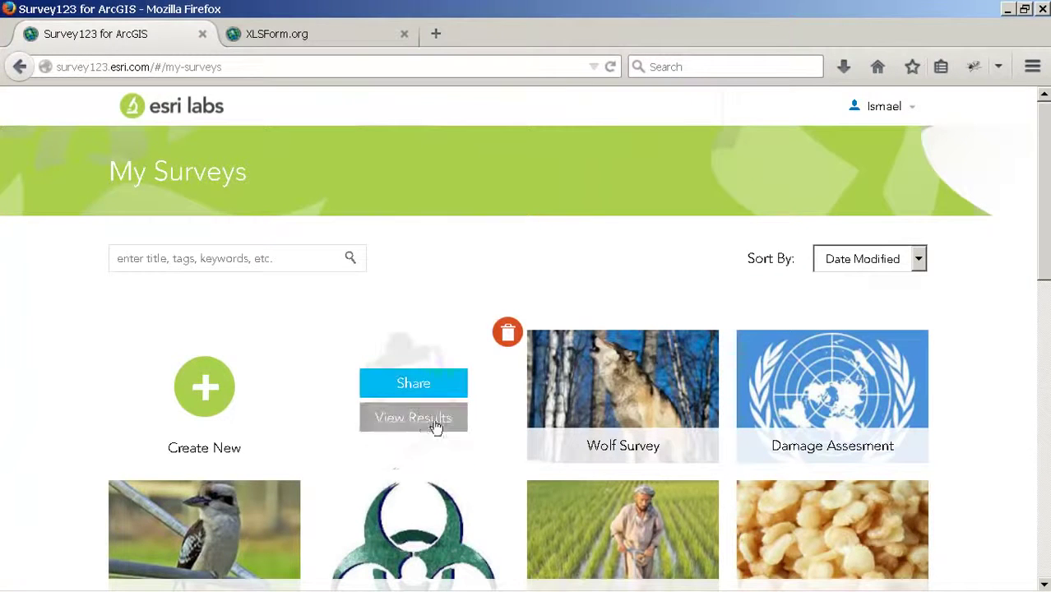
pyautogui.click(414, 419)
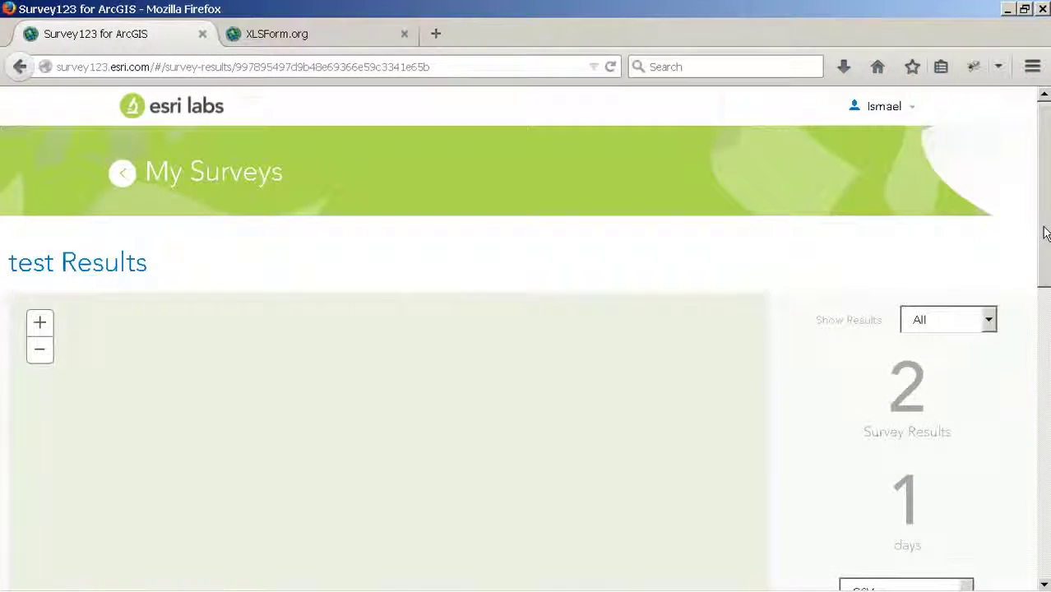
# Step: Browse the results map and table showing the 2 test submissions as red points and rows
pyautogui.scroll(-4, 640, 335)
pyautogui.scroll(1, 640, 336)
pyautogui.scroll(-5, 493, 332)
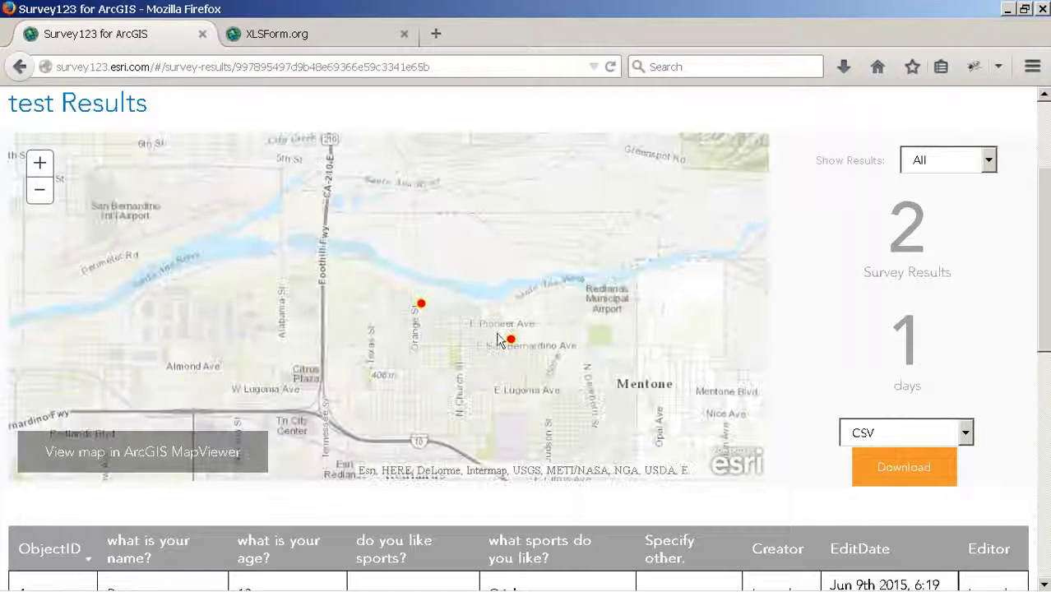
pyautogui.moveTo(1044, 265); pyautogui.dragTo(1046, 360)
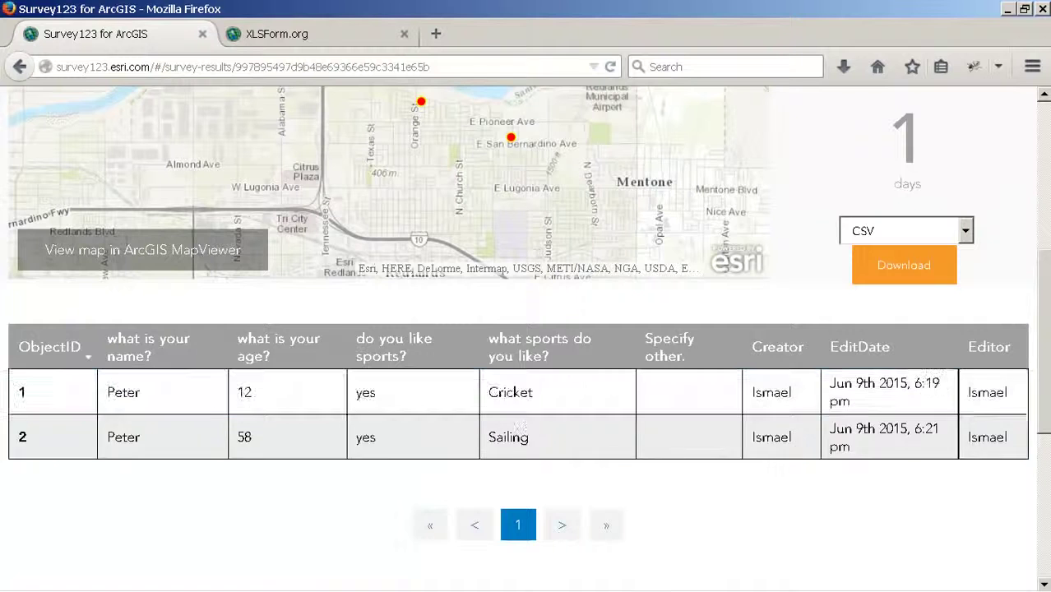
pyautogui.moveTo(1043, 418); pyautogui.dragTo(1042, 297)
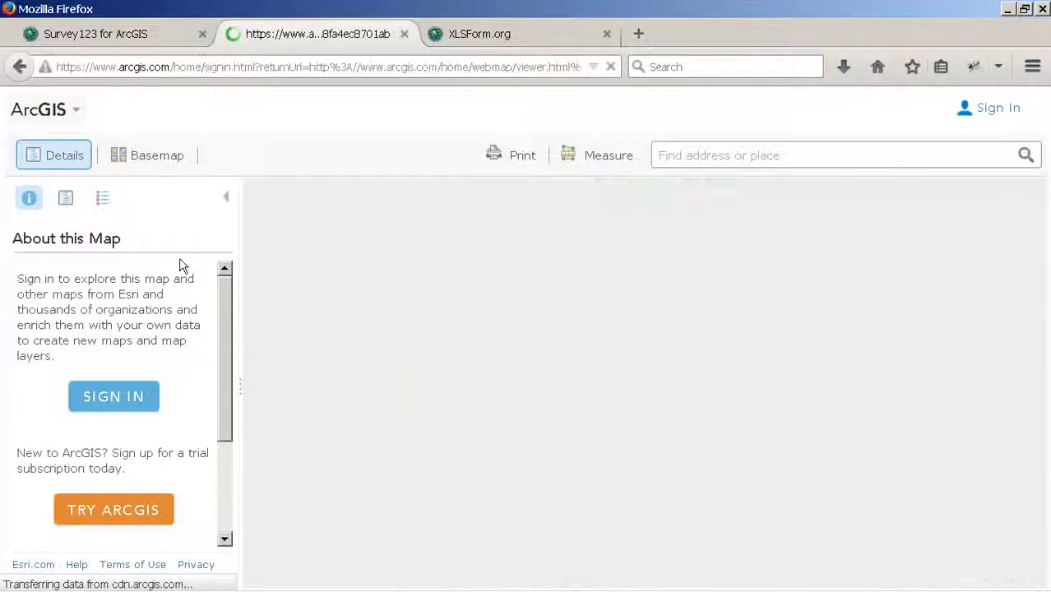
# Step: Sign in to ArcGIS Map Viewer with the saved account
pyautogui.write('Isma')
pyautogui.press('Down')
pyautogui.press('Return')
pyautogui.press('Return')
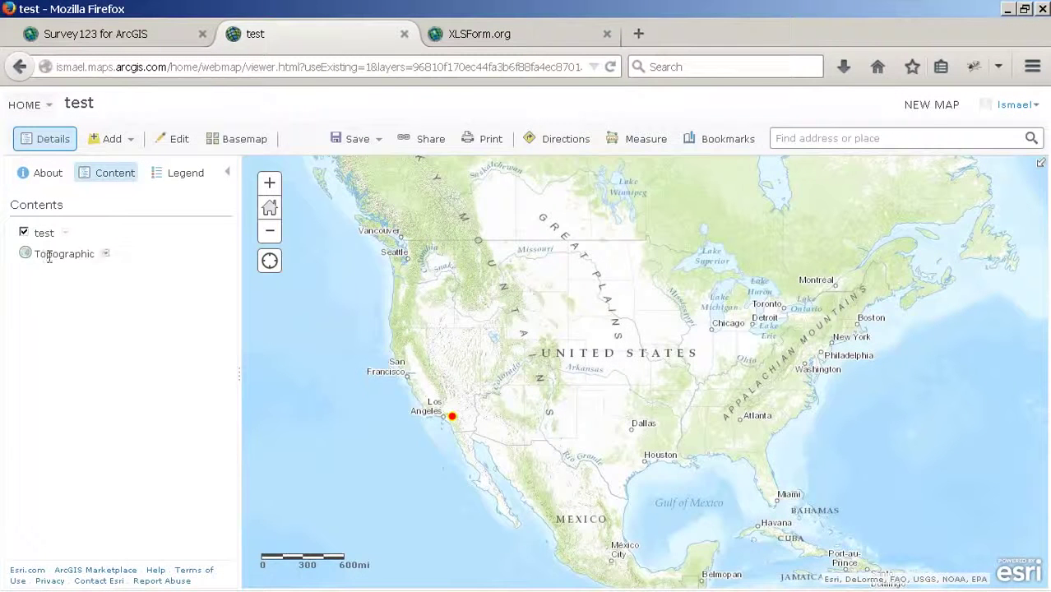
# Step: Expand the test layer's legend and zoom onto the points near San Bernardino and Mentone
pyautogui.click(44, 234)
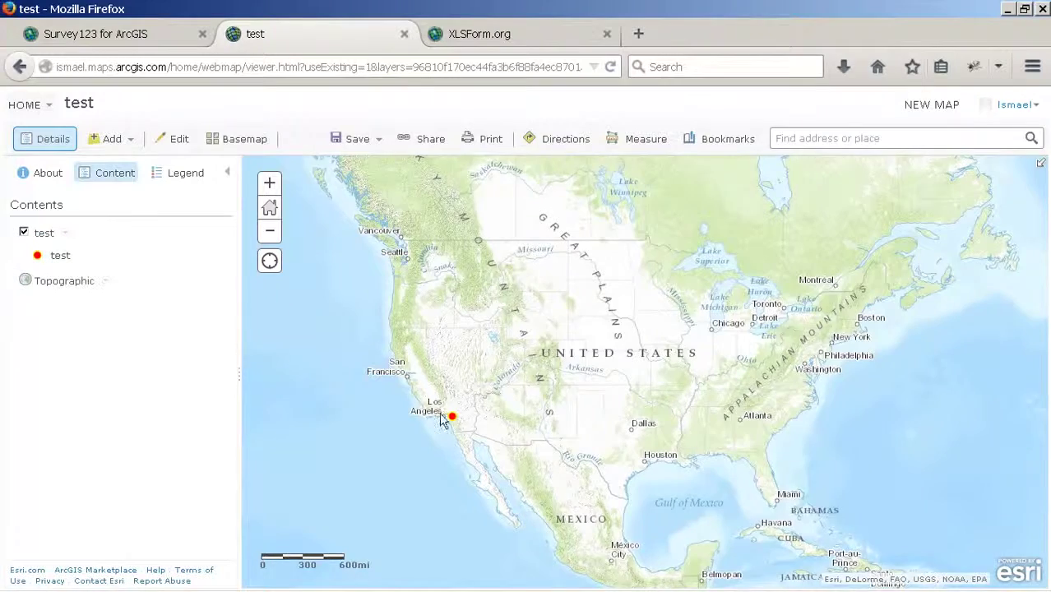
pyautogui.scroll(4, 467, 381)
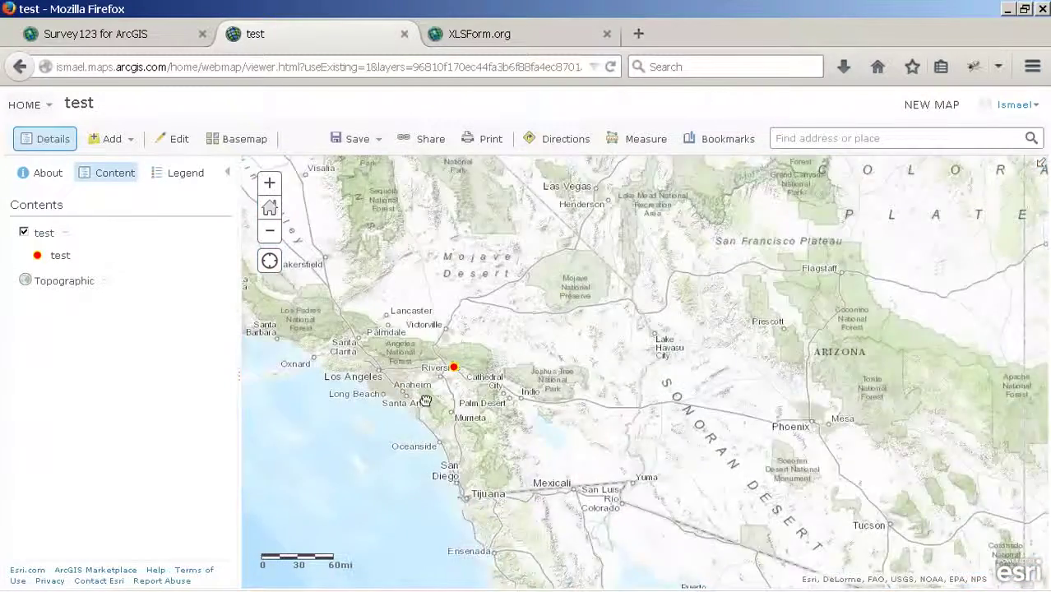
pyautogui.scroll(2, 522, 360)
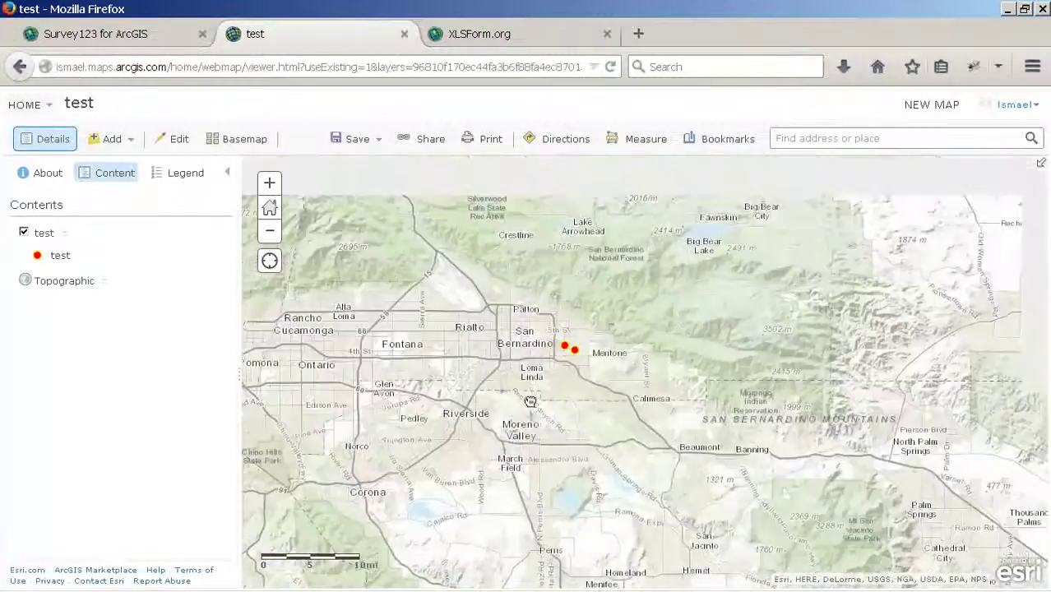
pyautogui.scroll(2, 543, 378)
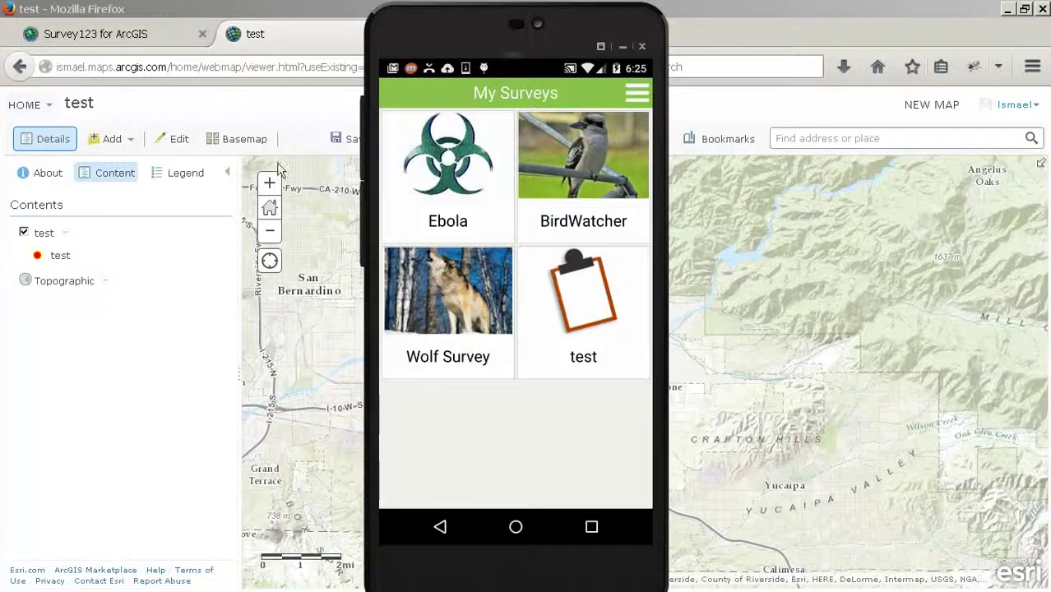
# Step: On the Survey123 site, open the footer's Blog link in a new tab
pyautogui.click(170, 34)
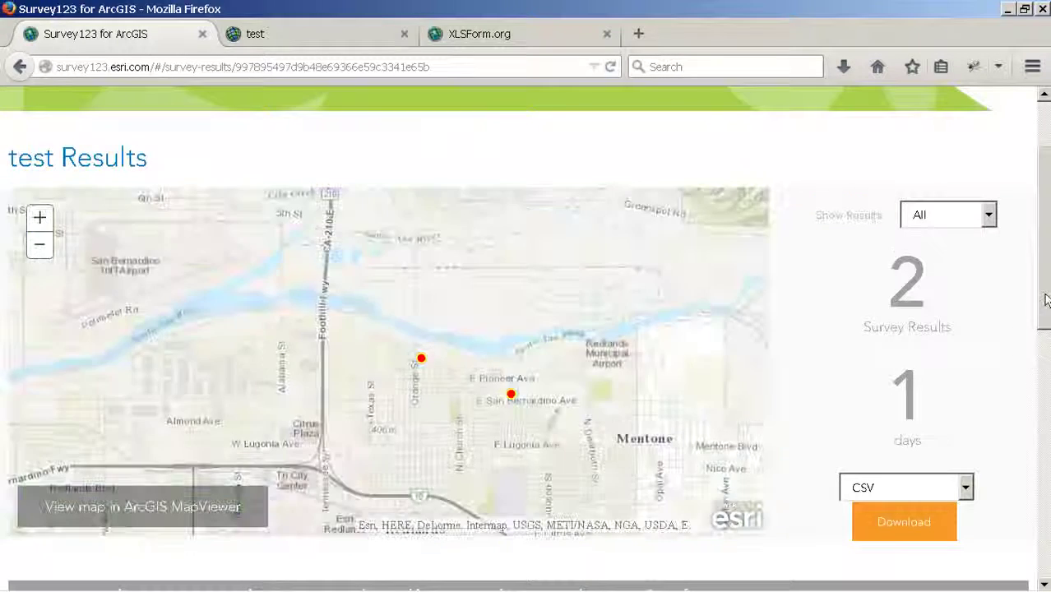
pyautogui.moveTo(1046, 300); pyautogui.dragTo(1043, 551)
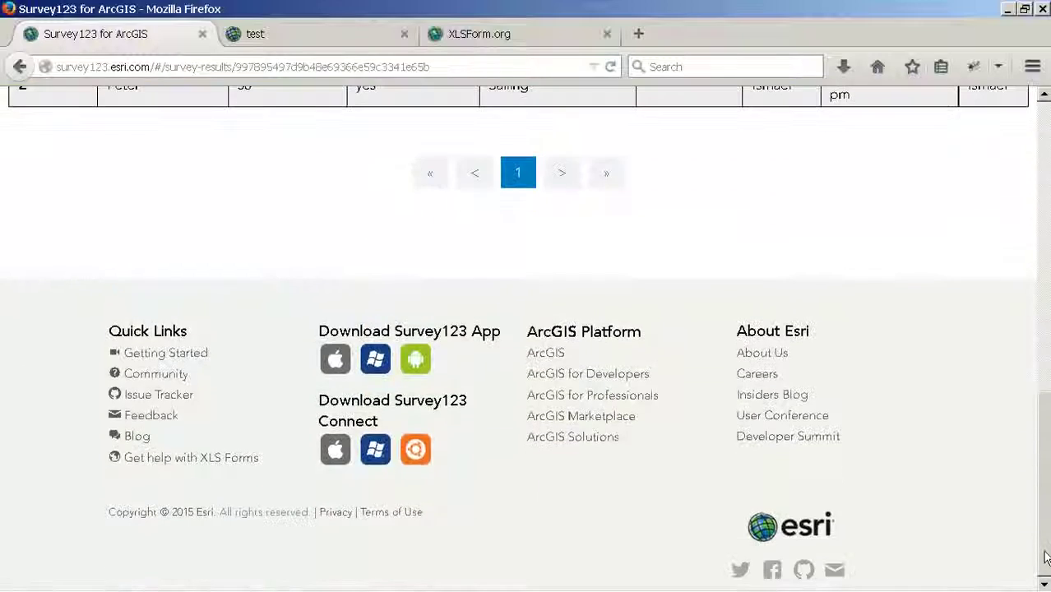
pyautogui.rightClick(142, 442)
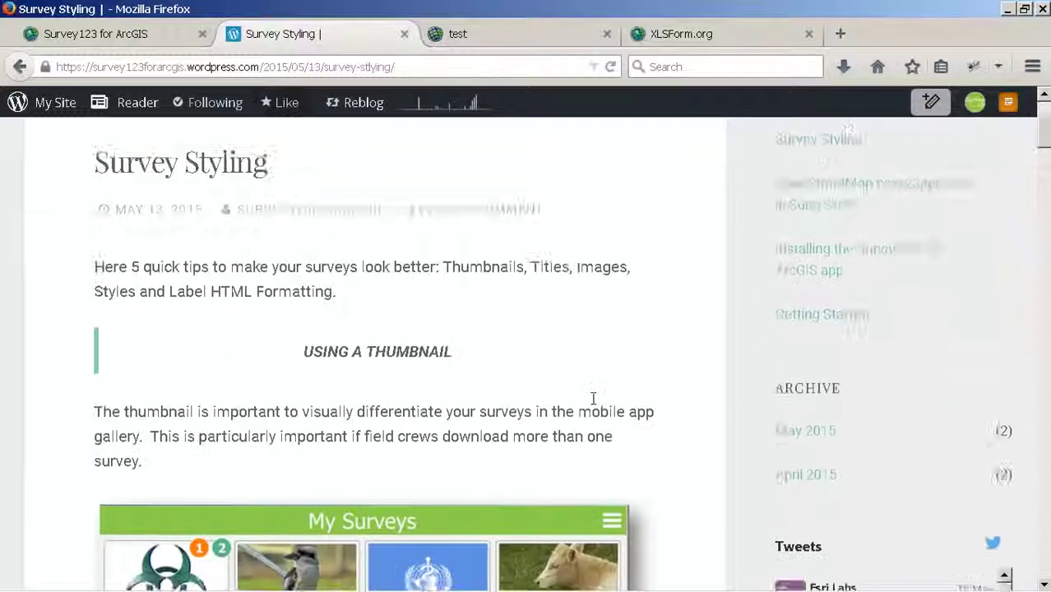
pyautogui.scroll(-2, 593, 405)
# Step: Open the blog's Survey Styling post, then return to the Survey123 My Surveys tab
pyautogui.scroll(4, 594, 404)
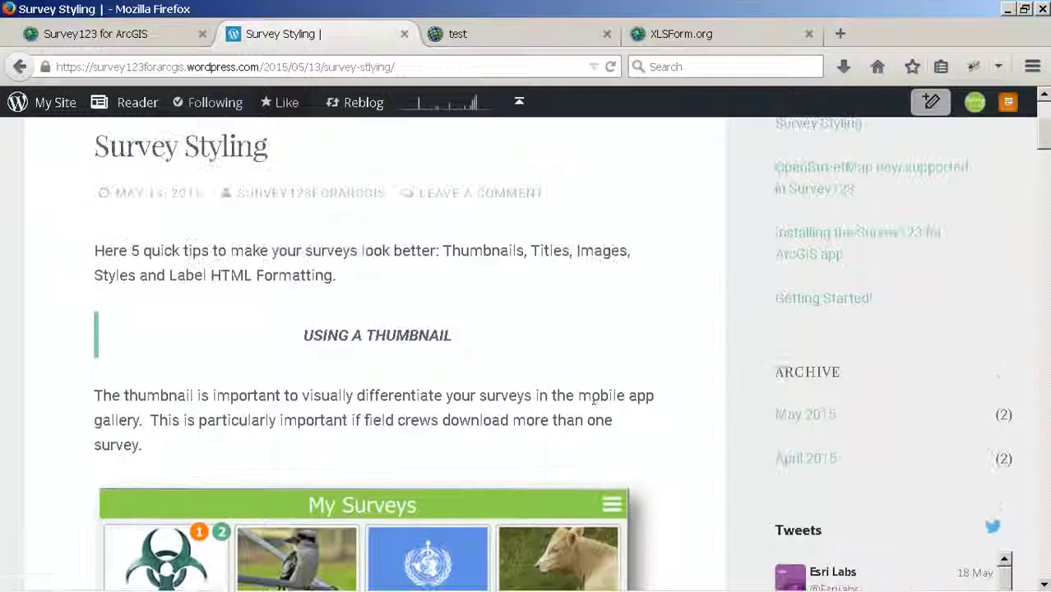
pyautogui.scroll(2, 592, 399)
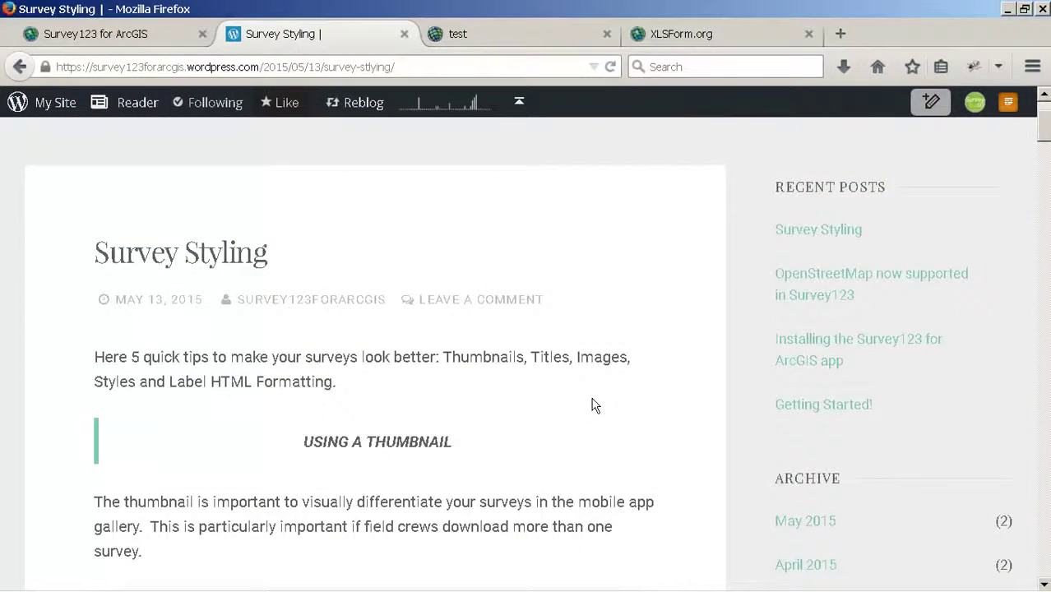
pyautogui.moveTo(1046, 138); pyautogui.dragTo(1043, 259)
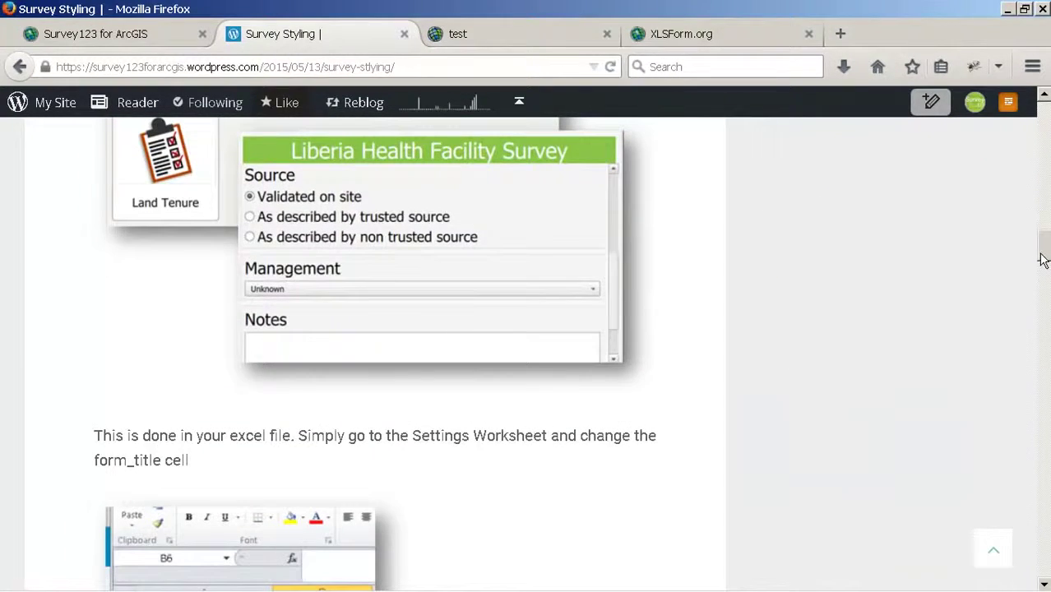
pyautogui.hotkey('ctrl', 'shift', 'Tab')
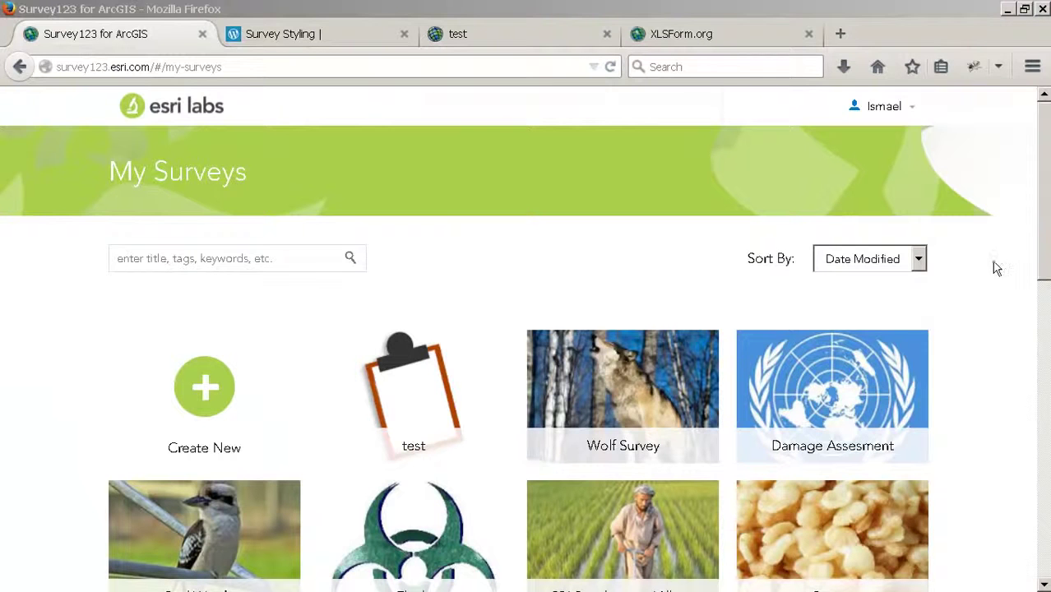
# Step: Follow the footer's Issue Tracker link under Quick Links to the Survey123Community GitHub issues
pyautogui.moveTo(1043, 247); pyautogui.dragTo(1040, 544)
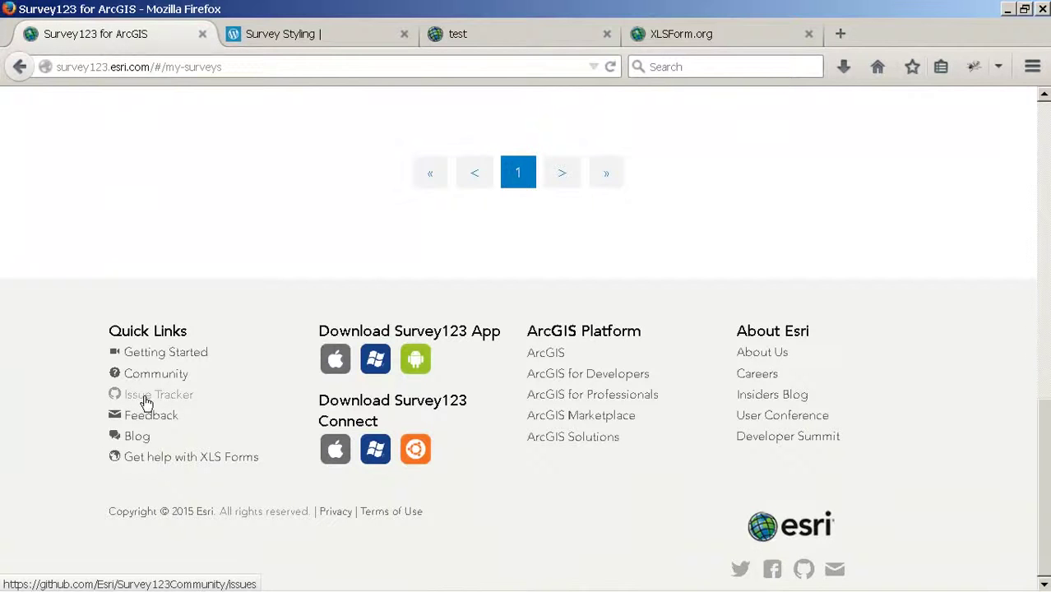
pyautogui.click(145, 402)
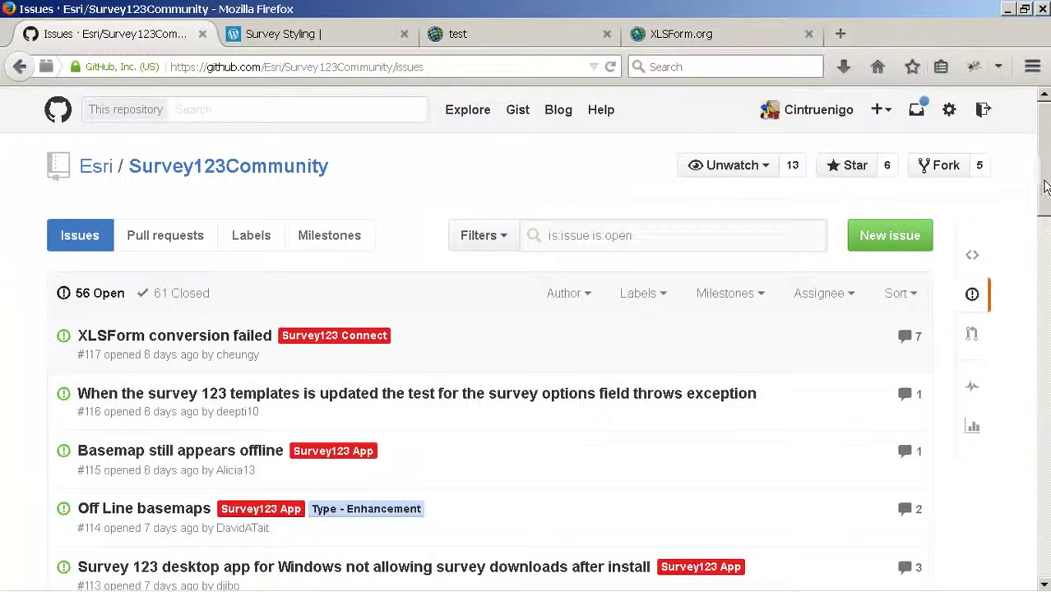
pyautogui.moveTo(1044, 188); pyautogui.dragTo(1045, 230)
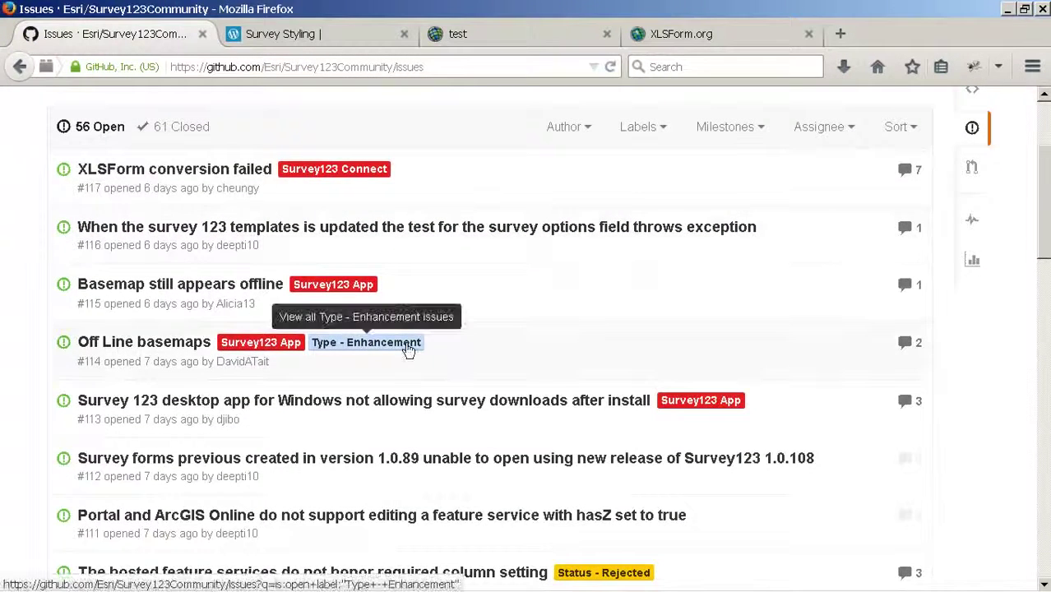
pyautogui.click(444, 401)
pyautogui.scroll(2, 1046, 240)
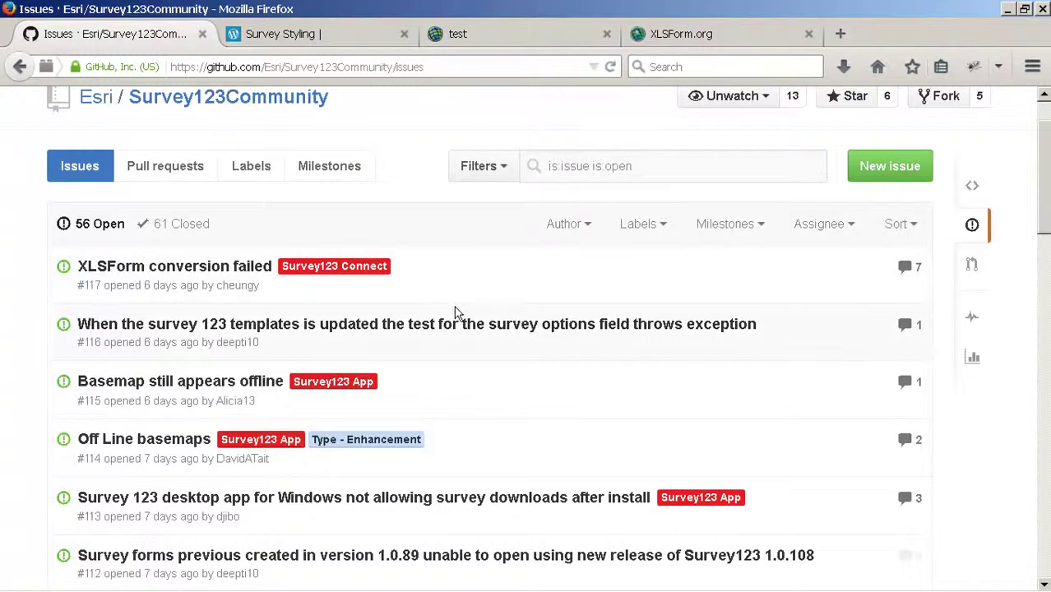
pyautogui.moveTo(1046, 190); pyautogui.dragTo(1046, 166)
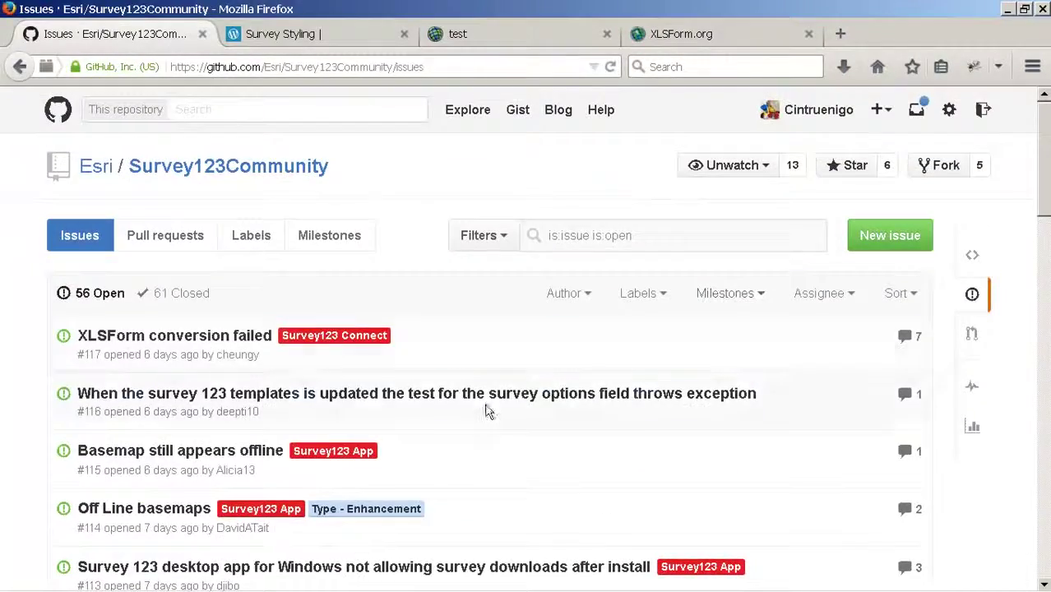
# Step: Go back from the GitHub issues page to the Survey123 My Surveys gallery
pyautogui.click(20, 67)
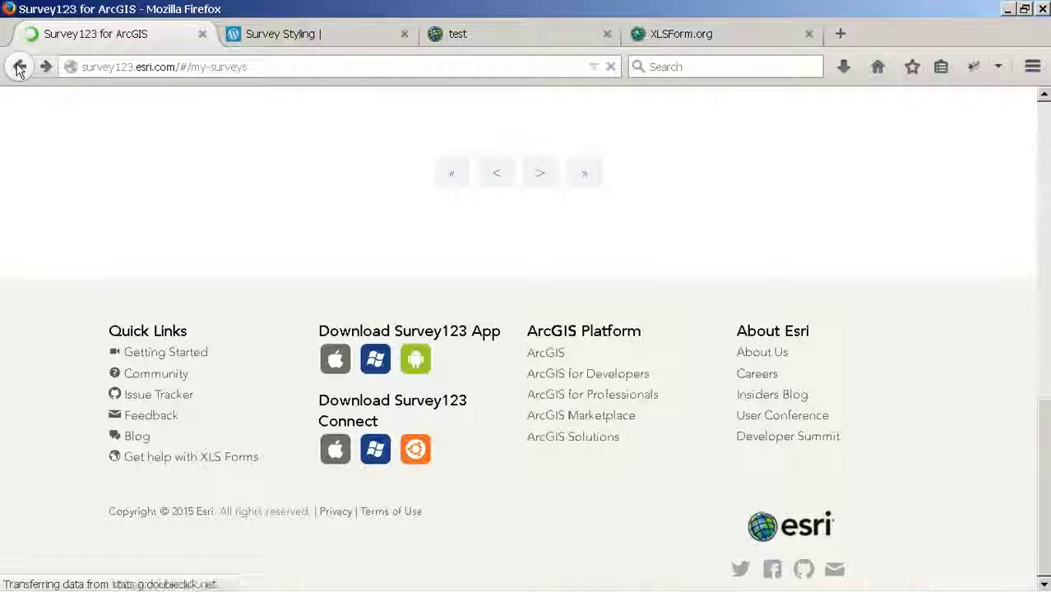